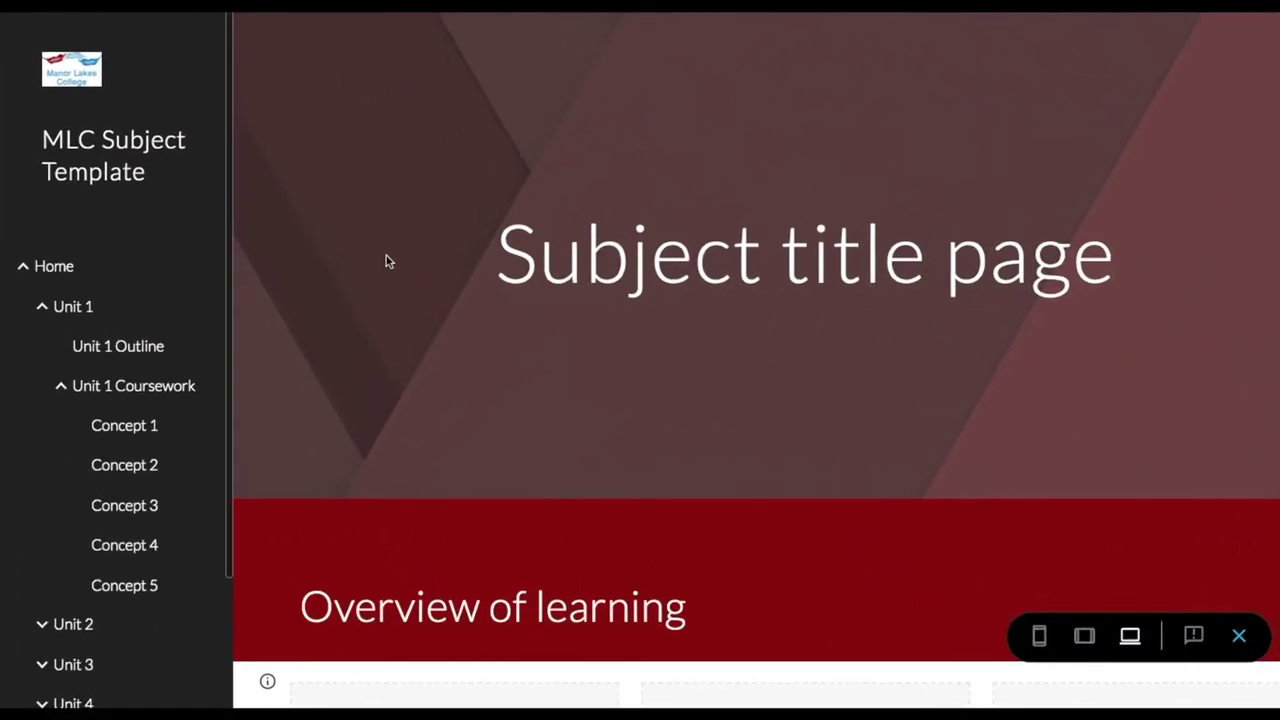
Collapse Unit 1 and look through the subpages of Unit 2 and Unit 3 in the template site's navigation
click(44, 307)
click(42, 344)
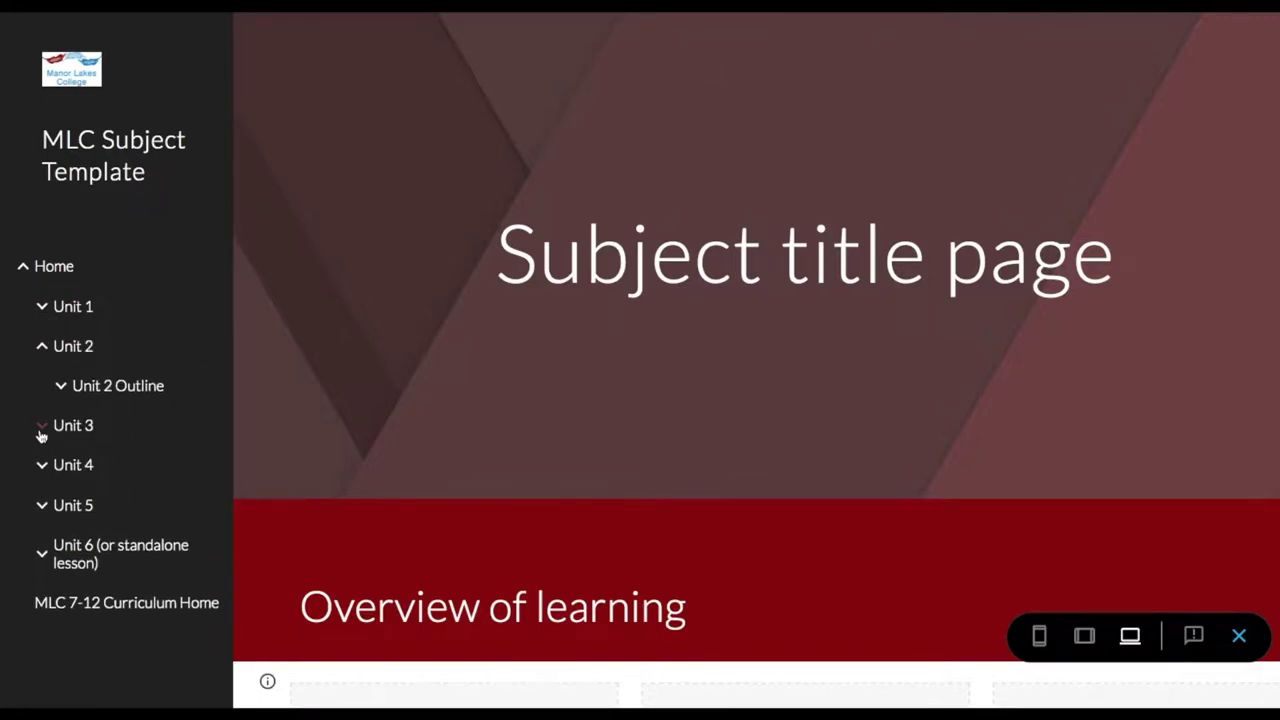
click(44, 428)
click(58, 462)
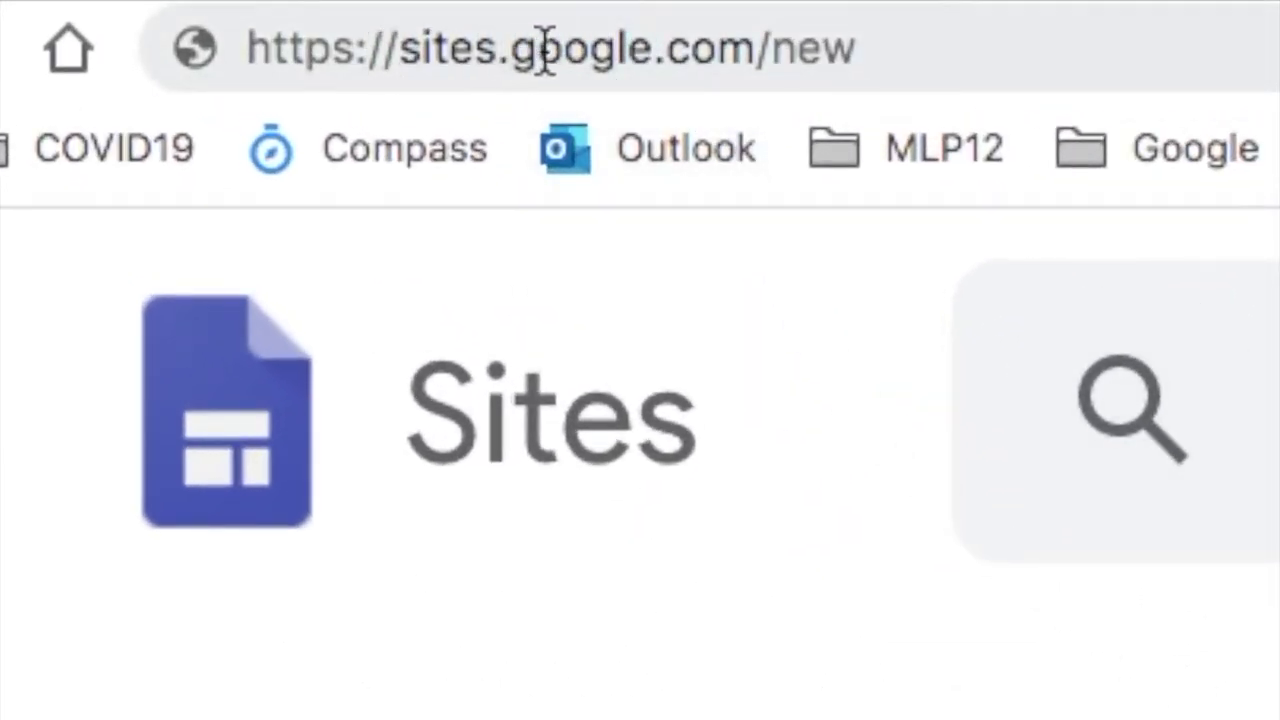
Check the sites.google.com/new address and browse the recent sites listed there
click(878, 48)
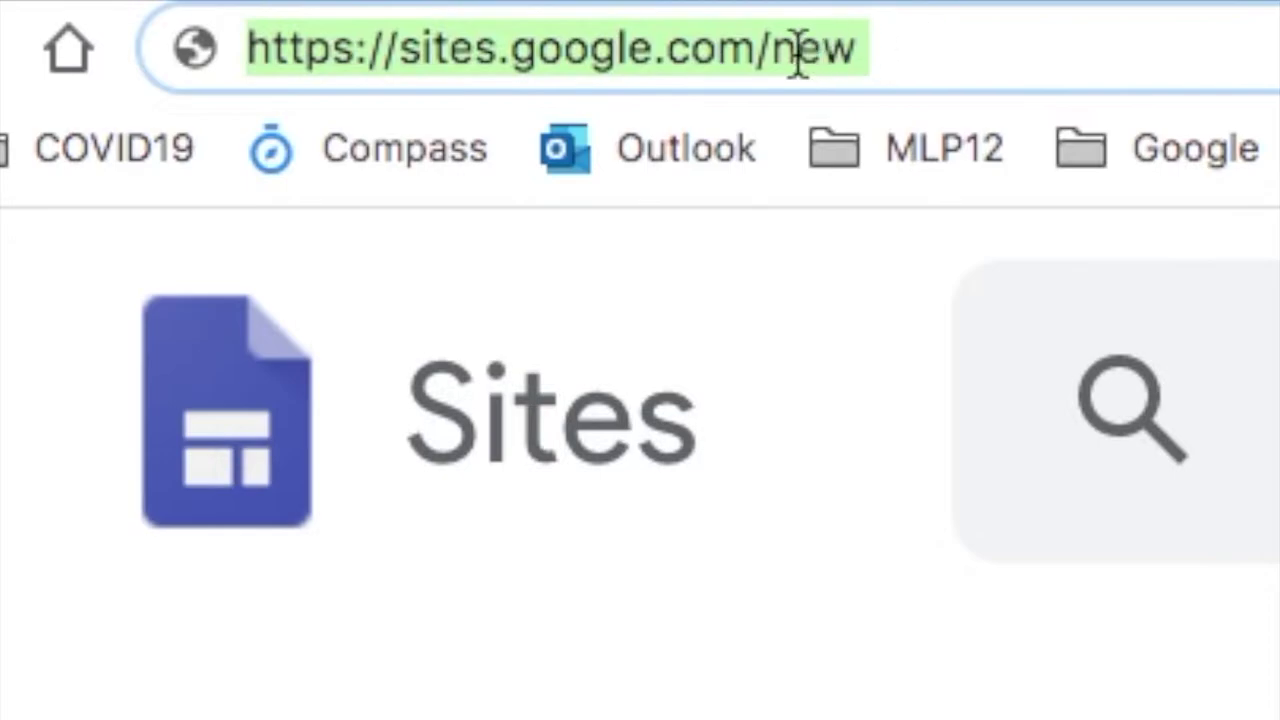
key(Escape)
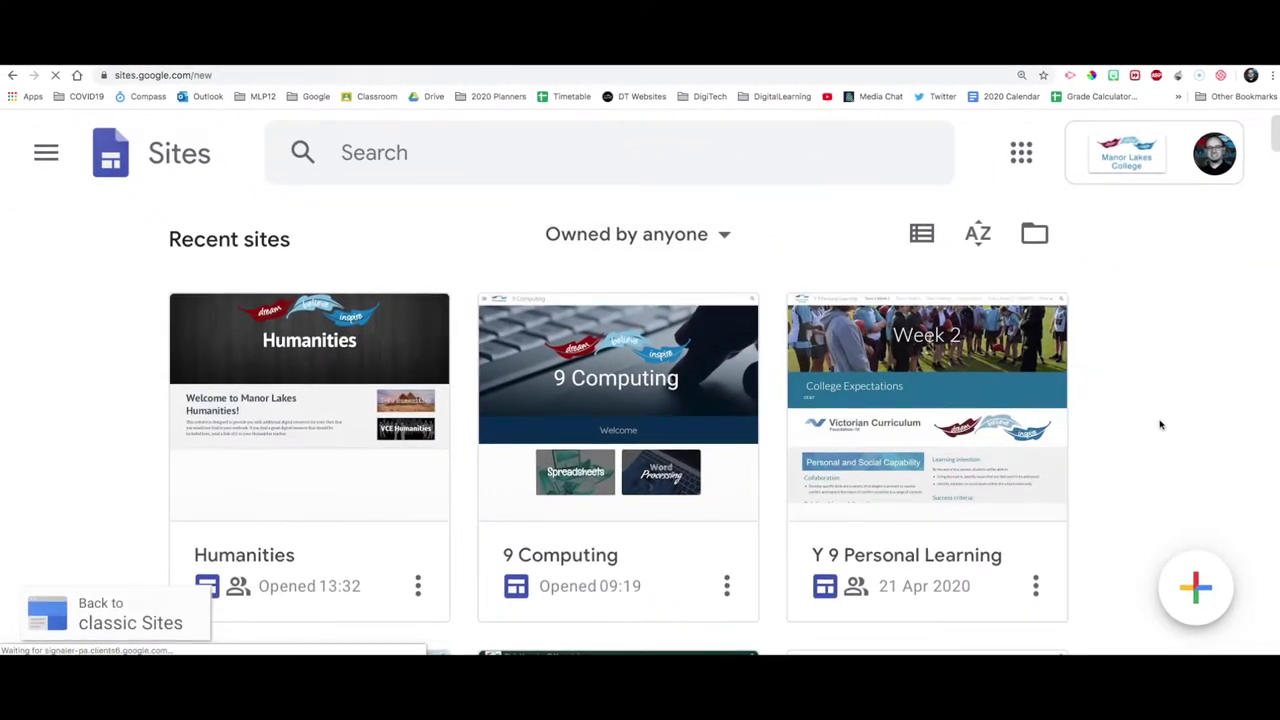
scroll(1130, 424, down, 12)
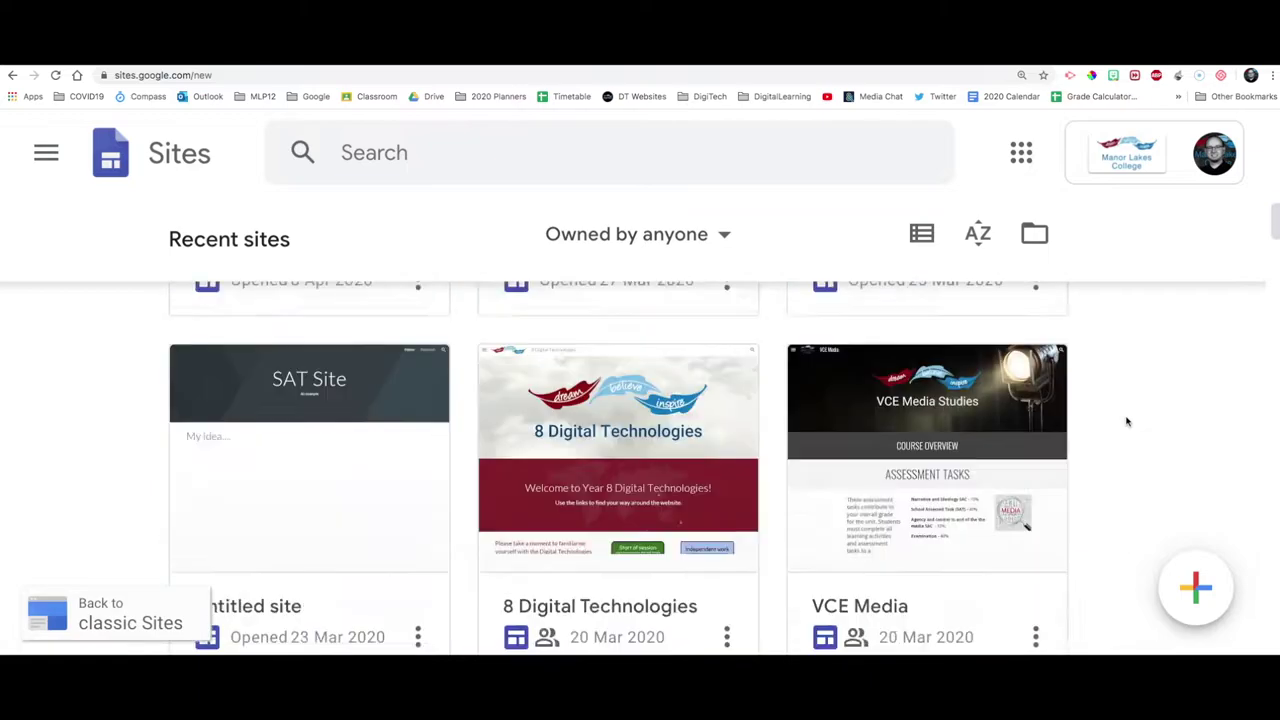
scroll(1130, 424, up, 5)
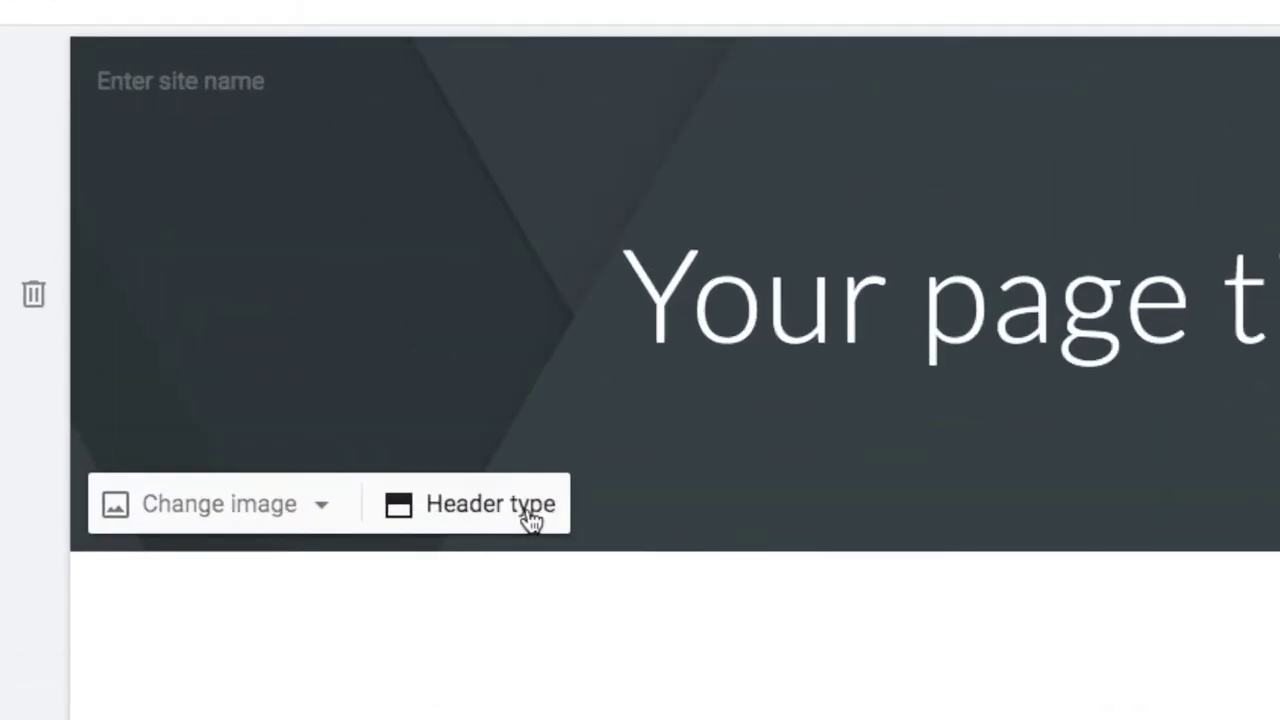
Compare the Title only, Banner and Cover header types and set the page header to Large banner
click(472, 508)
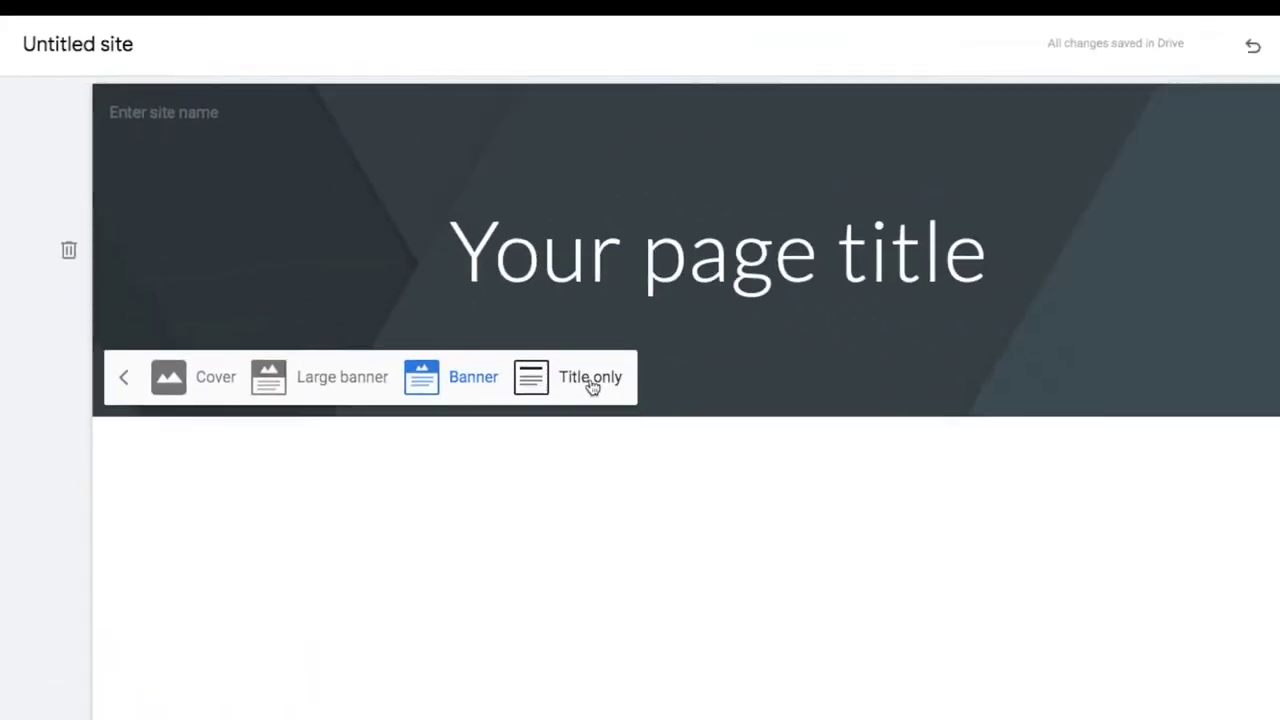
click(822, 510)
click(357, 206)
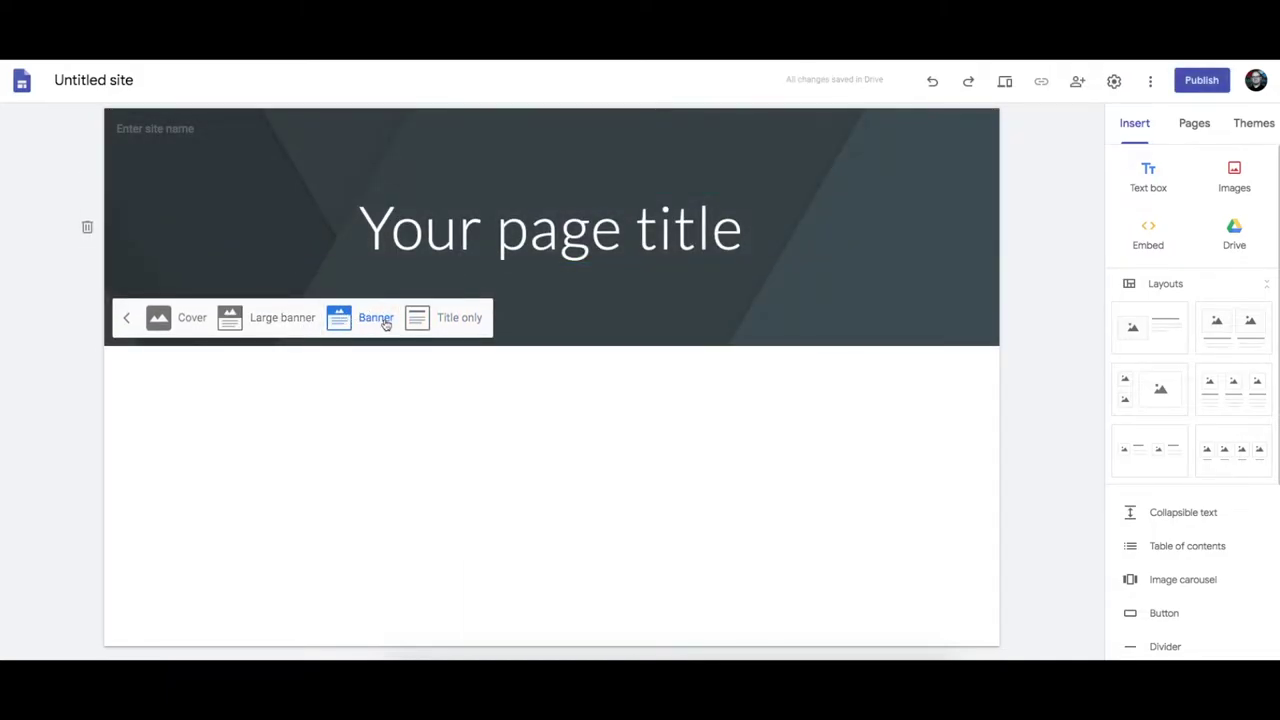
click(277, 318)
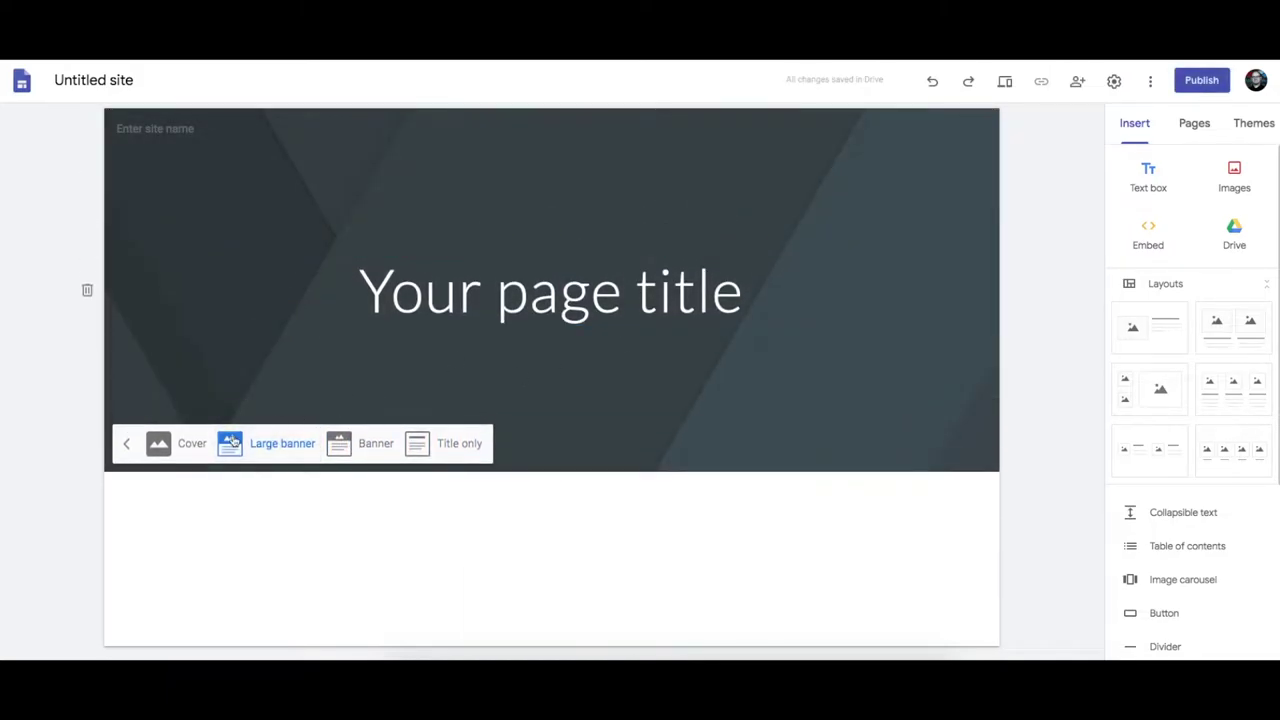
click(191, 445)
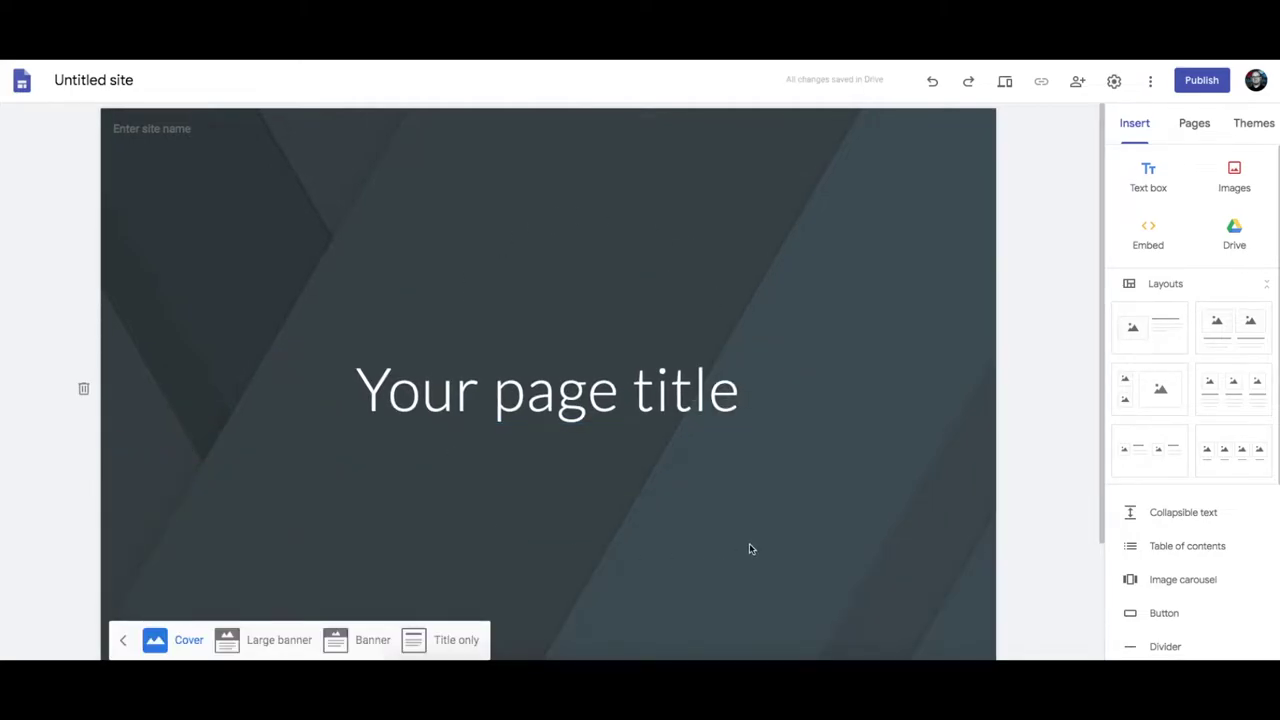
click(276, 641)
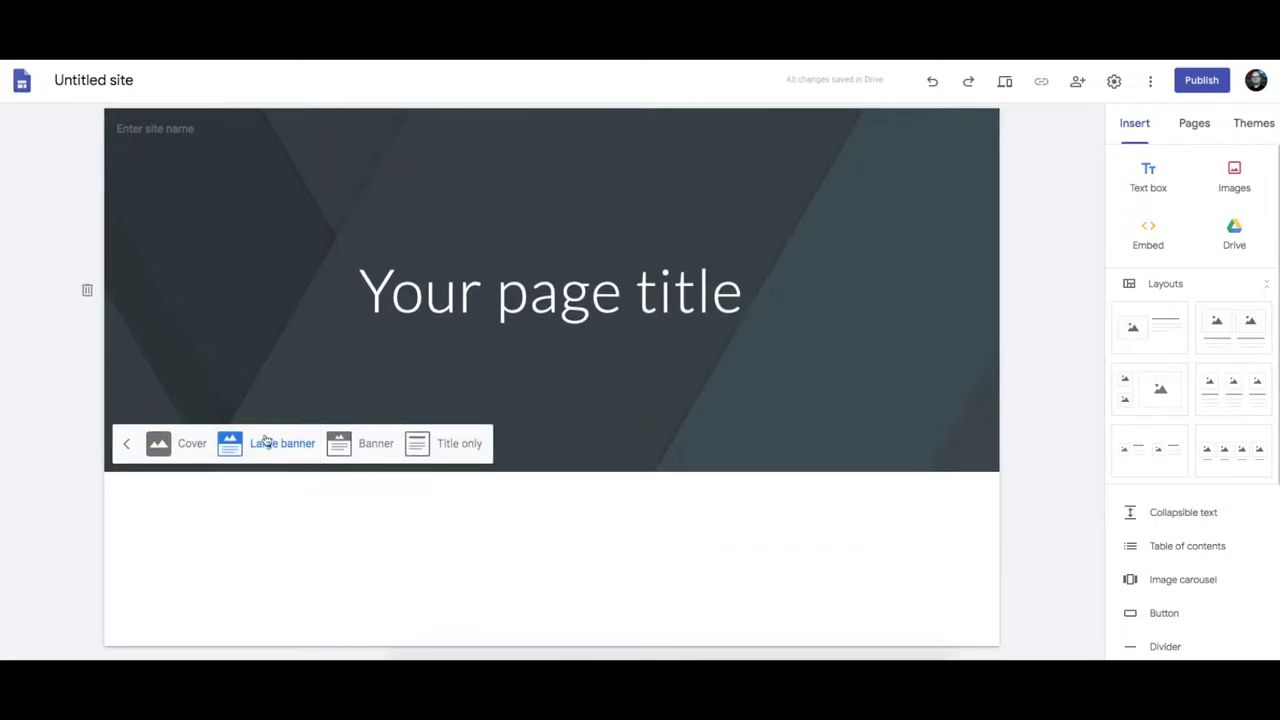
click(352, 450)
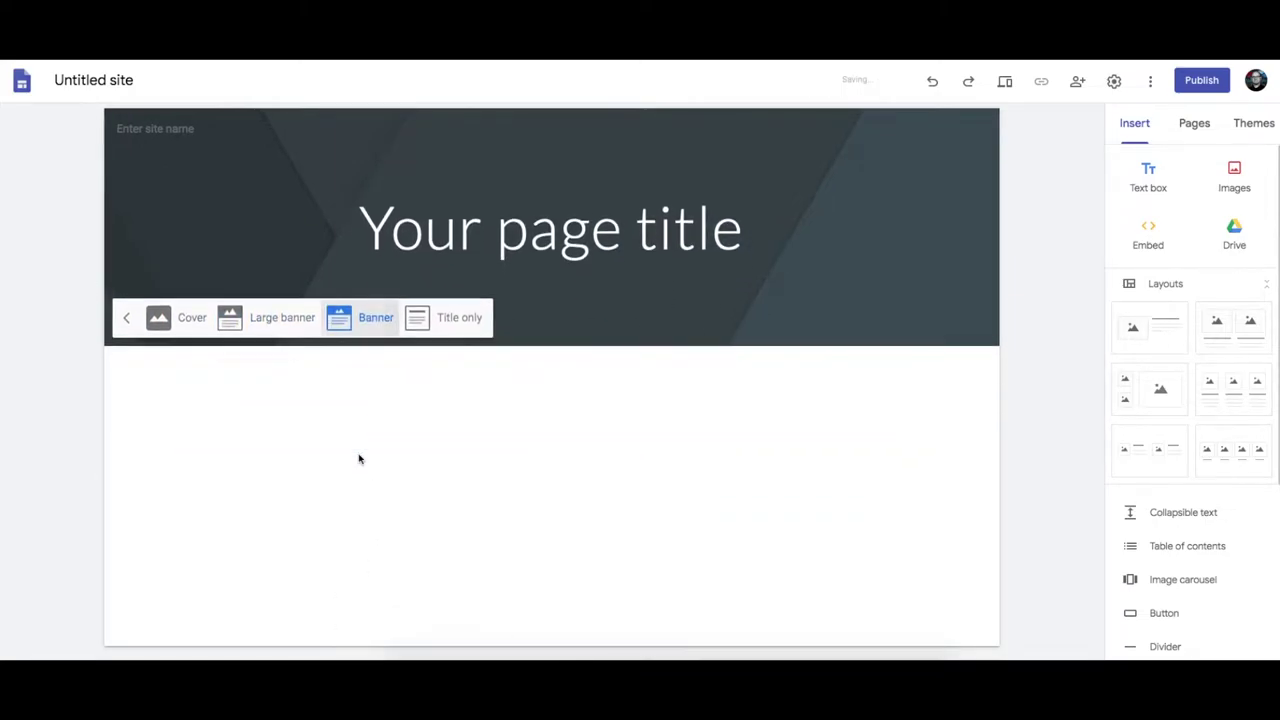
click(287, 318)
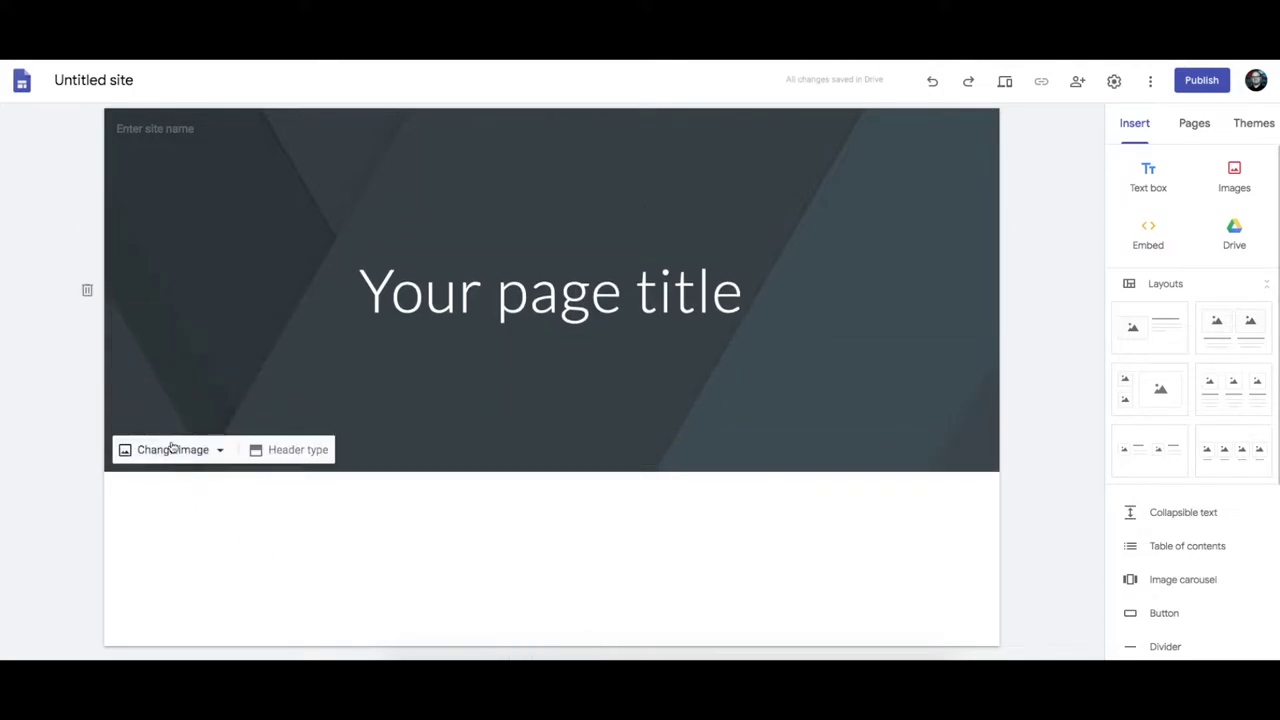
Look through the gallery, image search and Google Drive as sources for the header image and cancel the selection
click(196, 451)
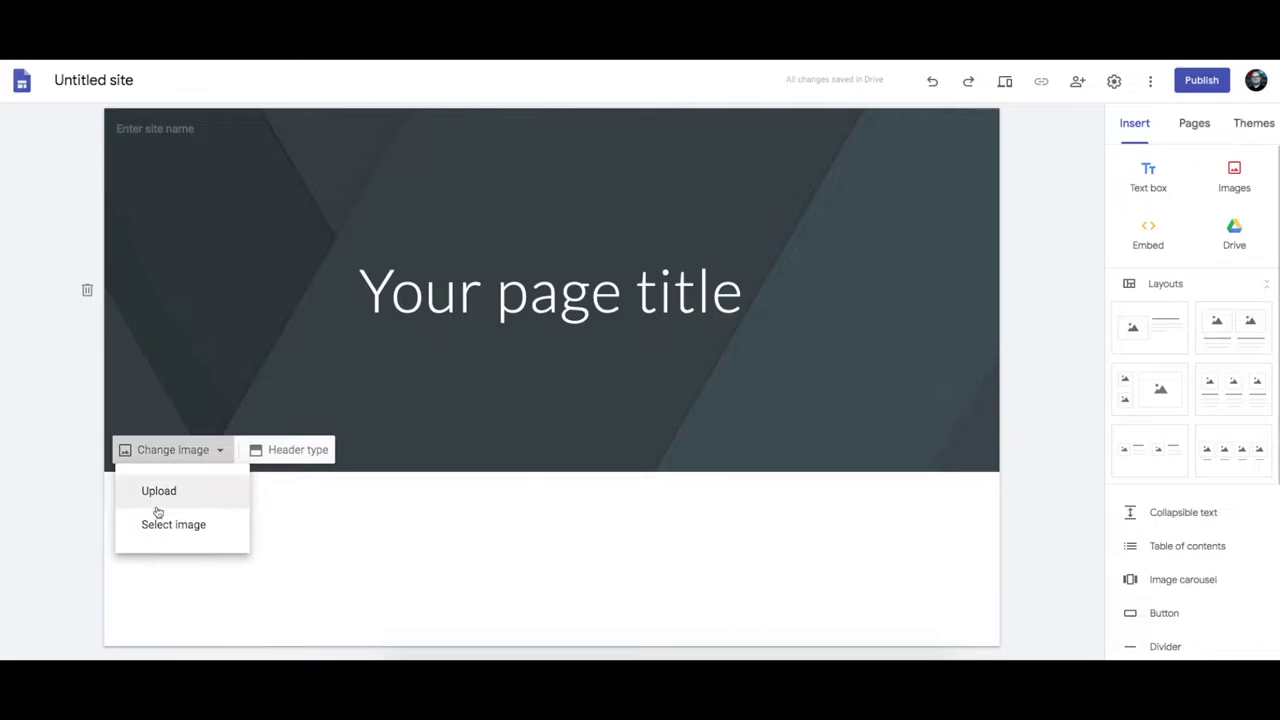
click(189, 530)
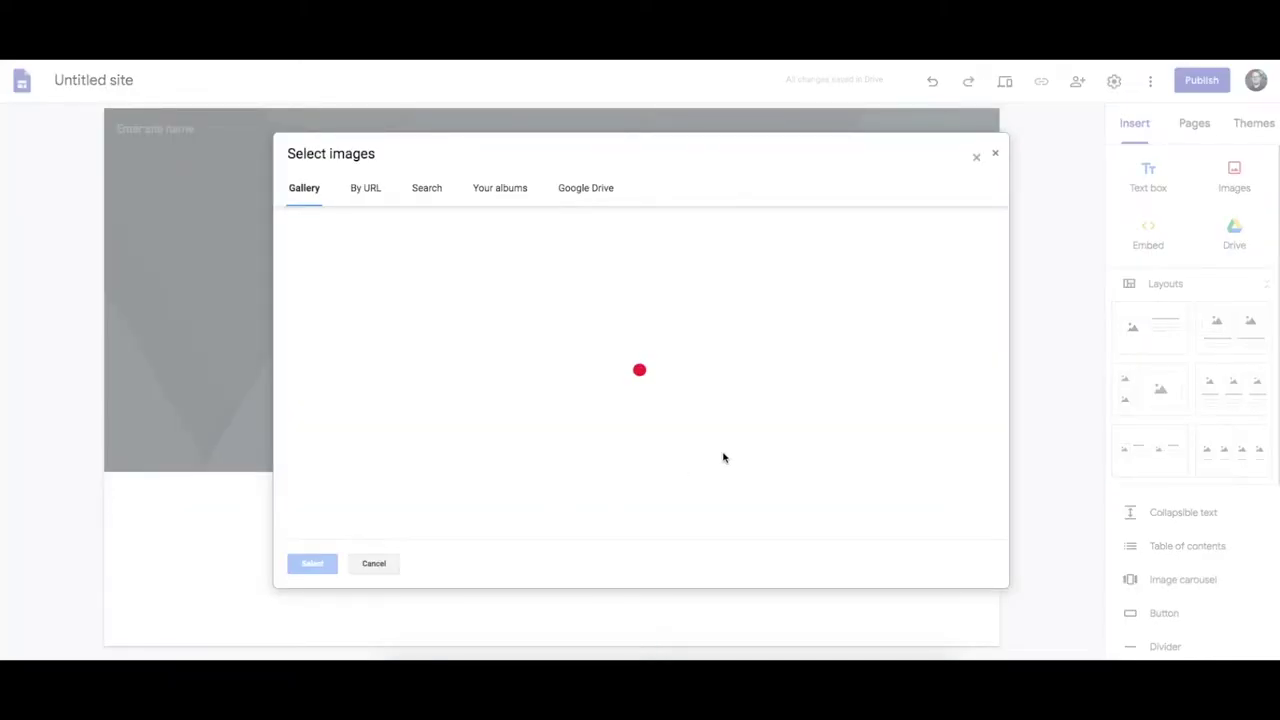
scroll(666, 377, down, 10)
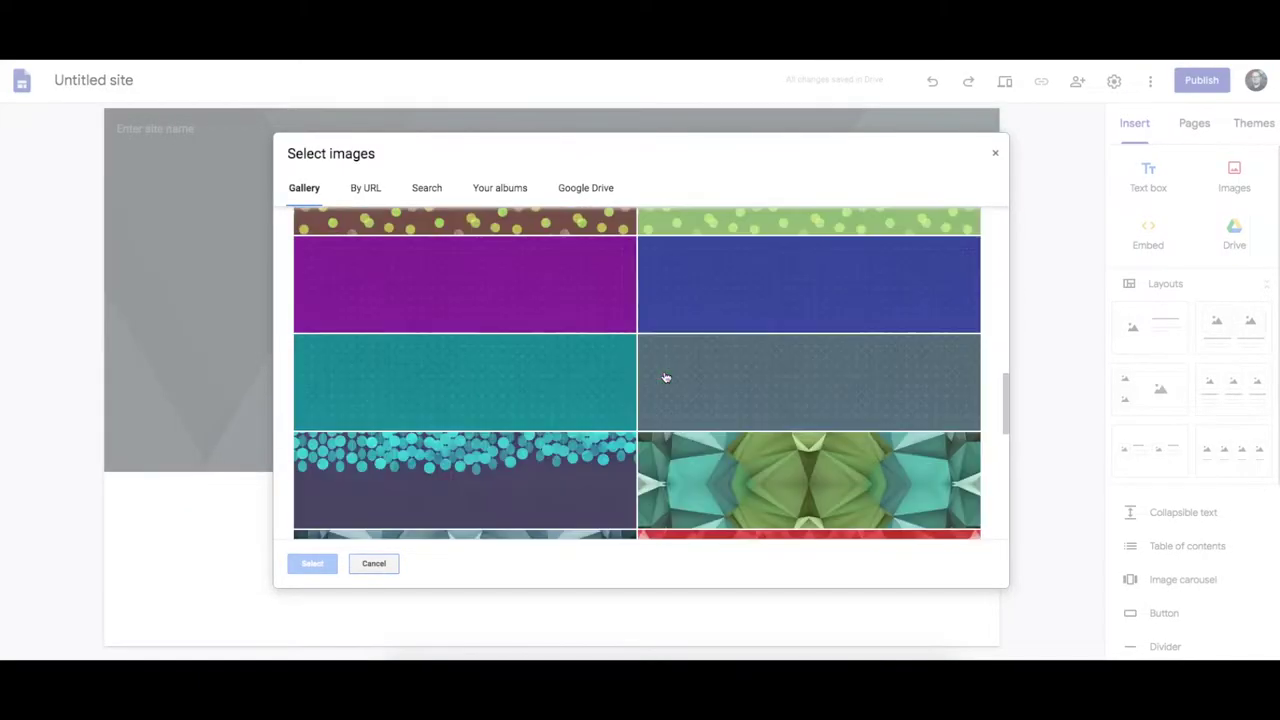
scroll(660, 378, down, 5)
scroll(306, 289, up, 15)
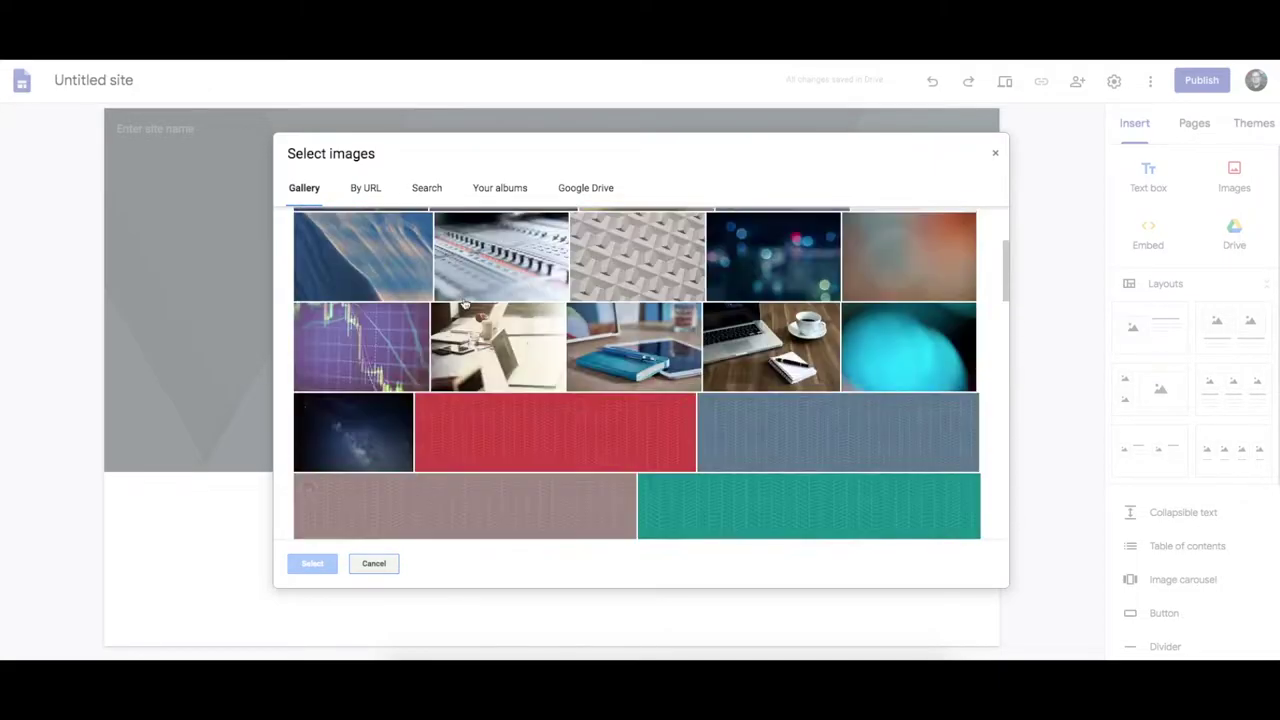
click(428, 190)
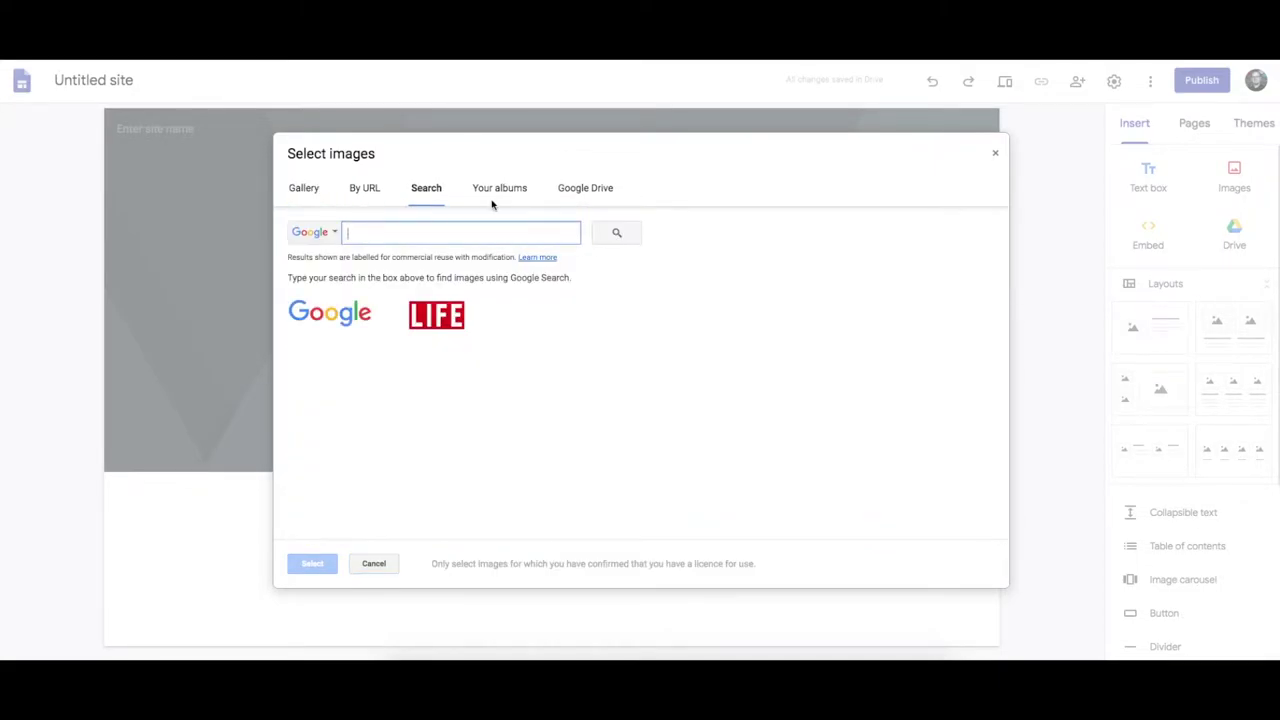
click(585, 188)
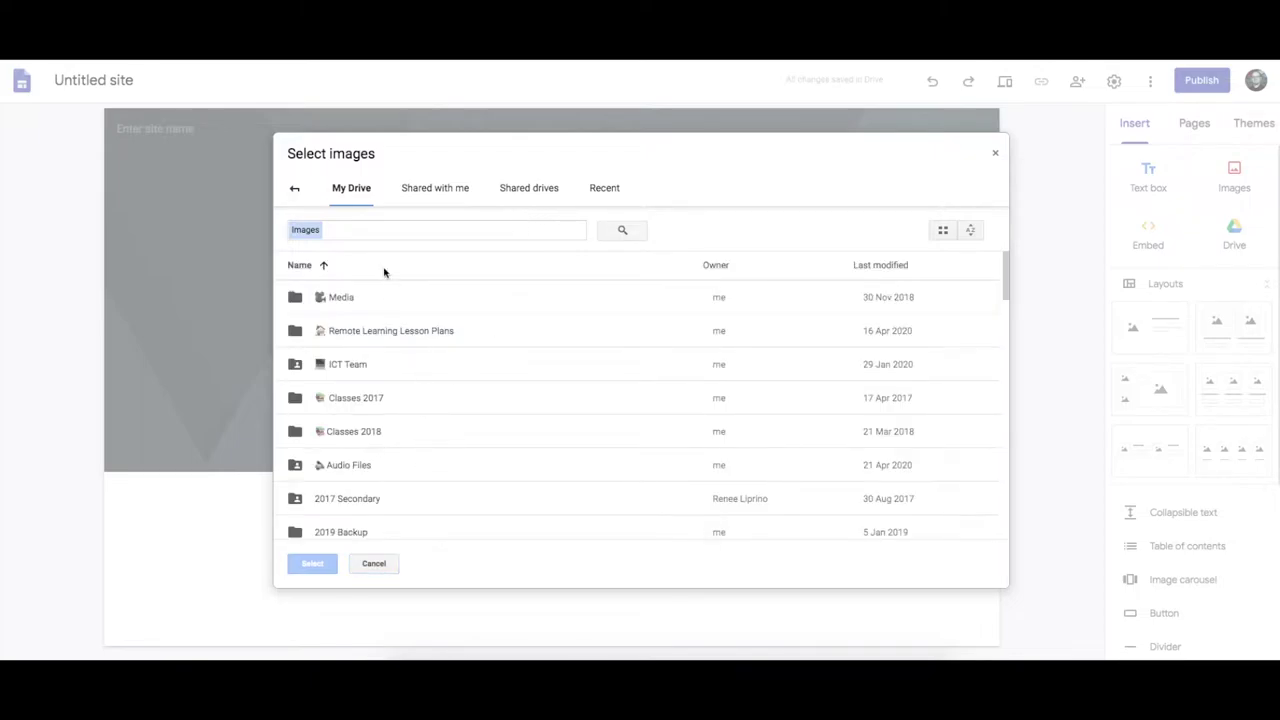
click(294, 189)
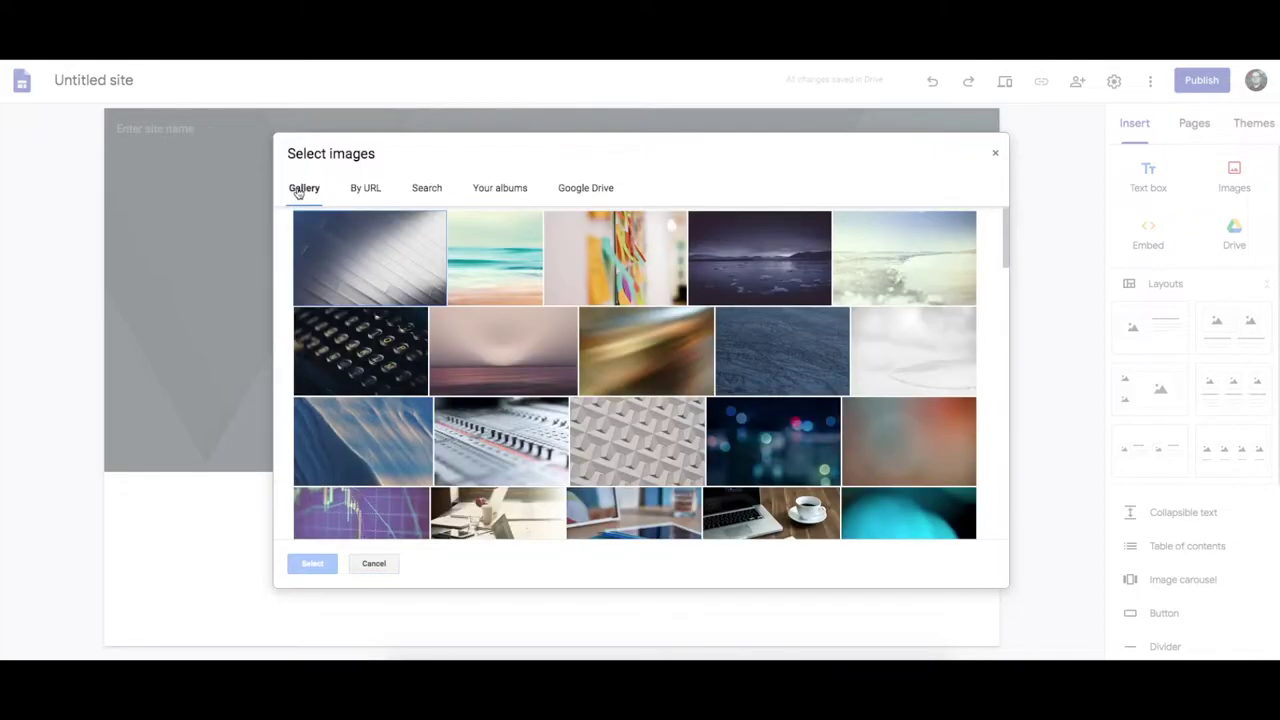
click(384, 570)
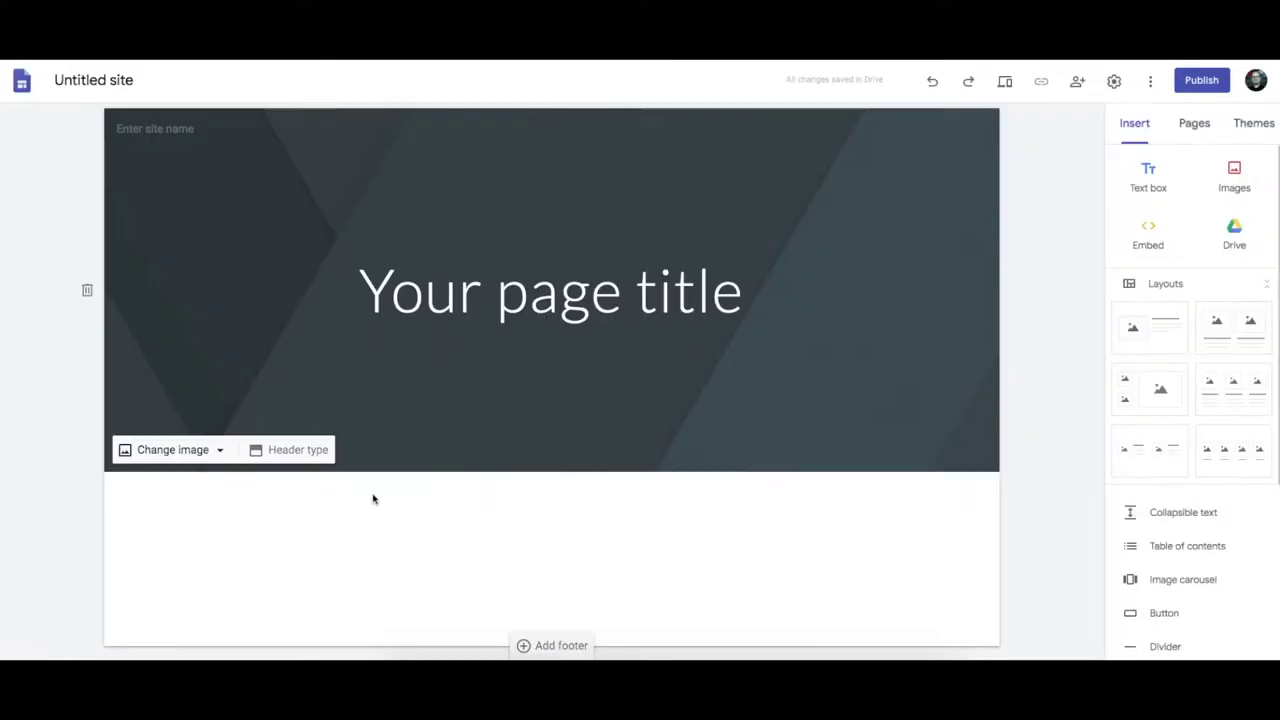
click(153, 451)
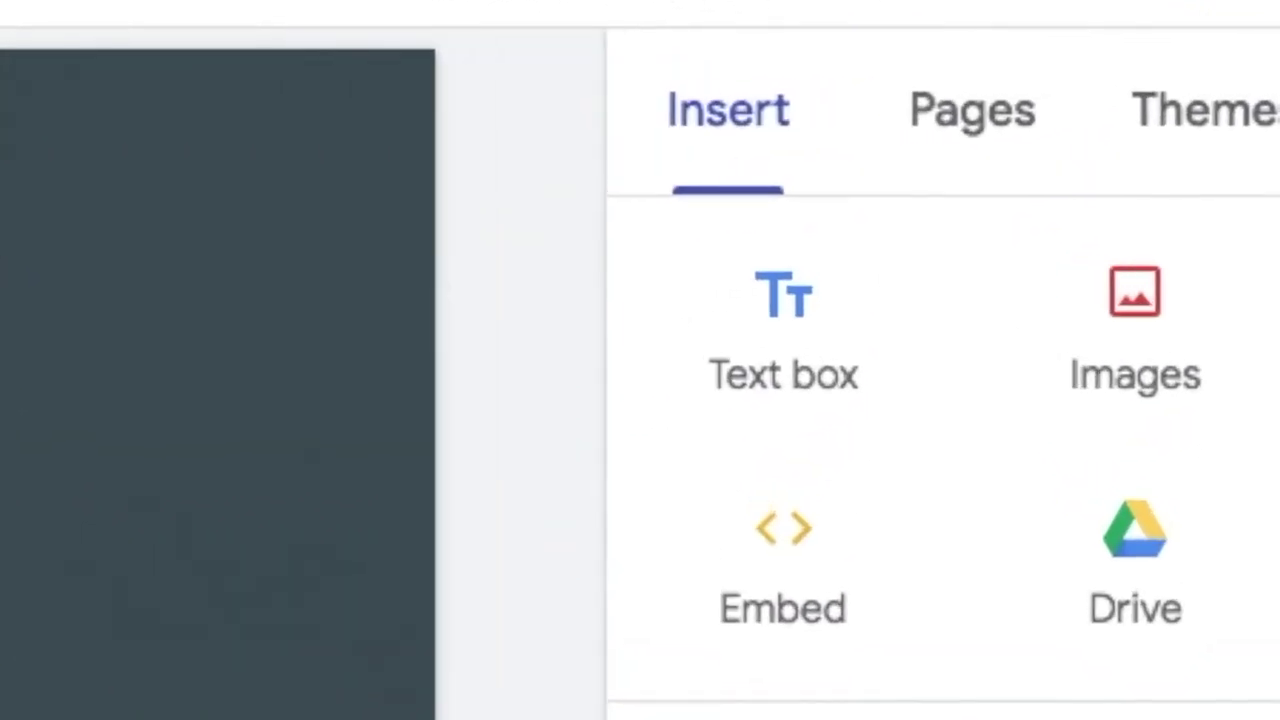
Examine the custom colour and font style options of the Simple theme
click(1205, 125)
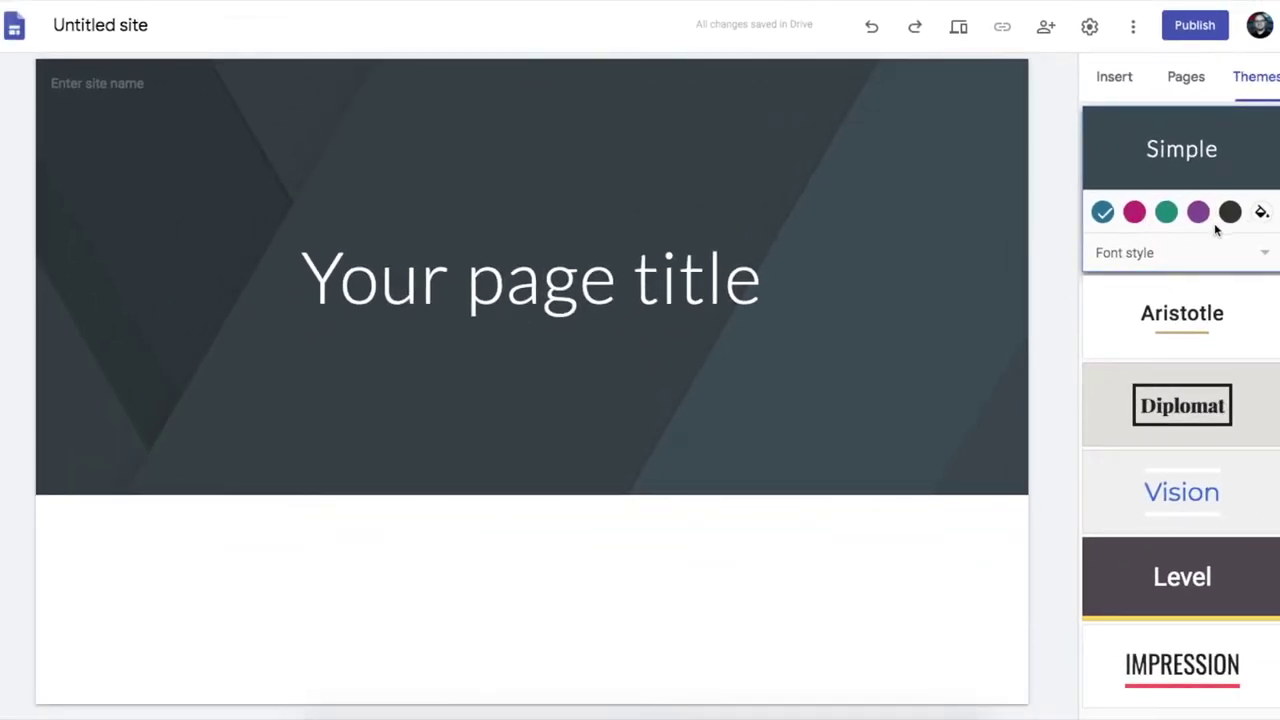
click(1262, 213)
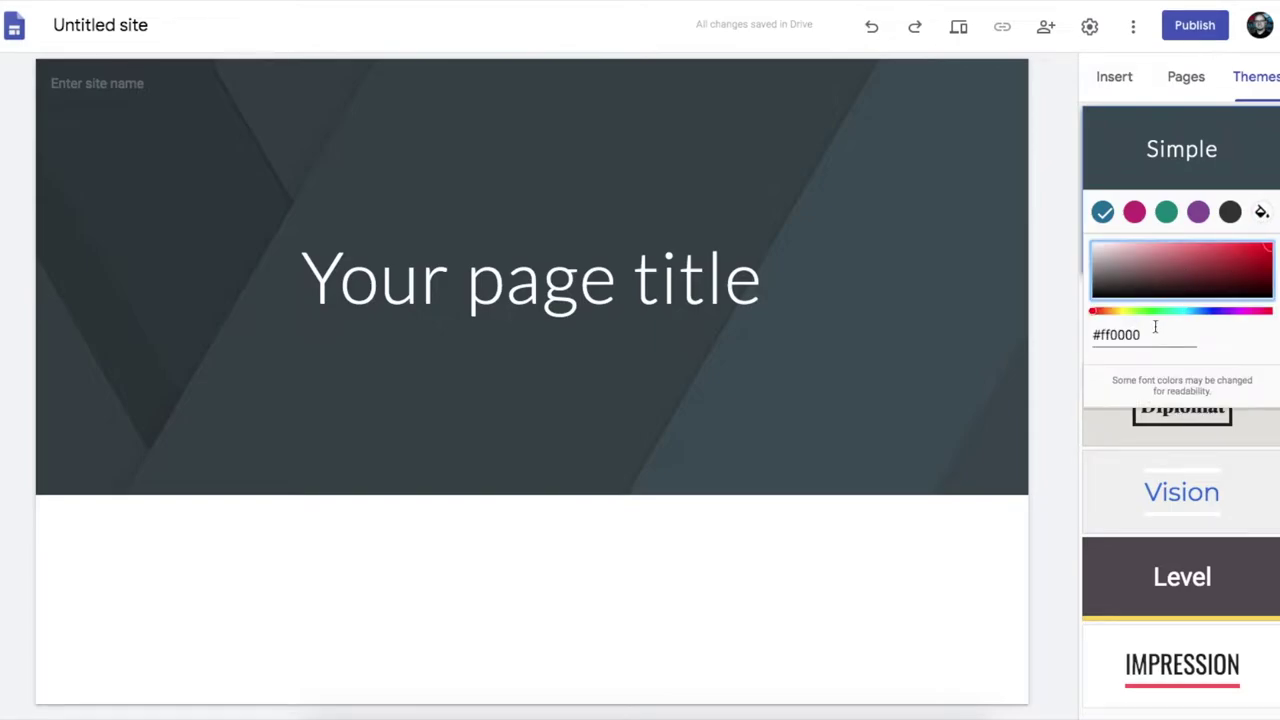
click(1228, 163)
click(1123, 251)
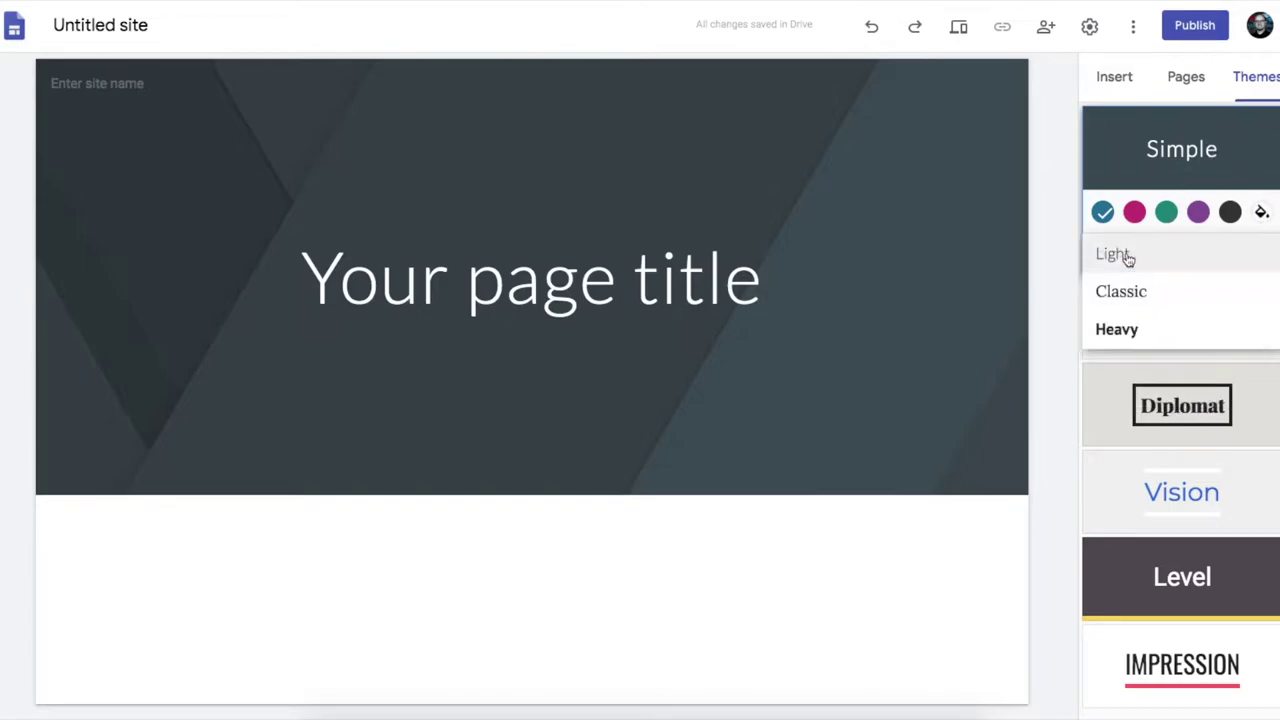
Try the Diplomat, Level and Vision themes on the site, checking Diplomat's font style options
click(1122, 409)
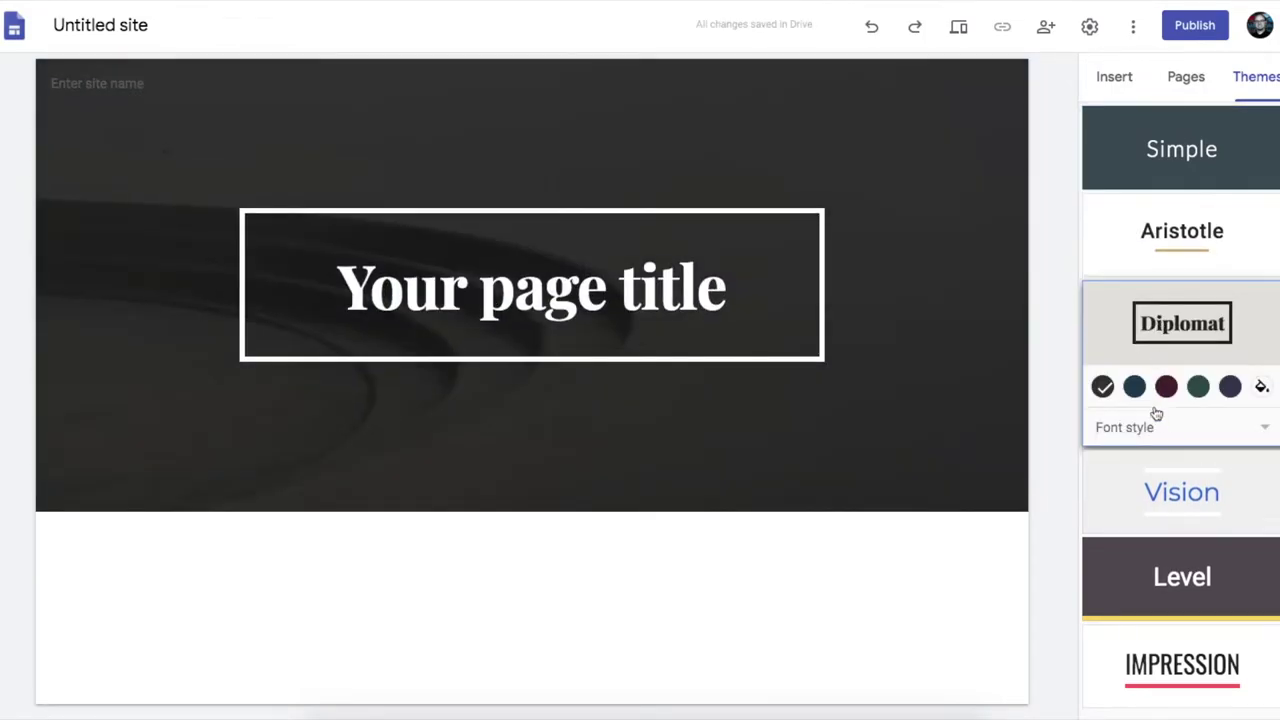
click(1125, 428)
click(1140, 580)
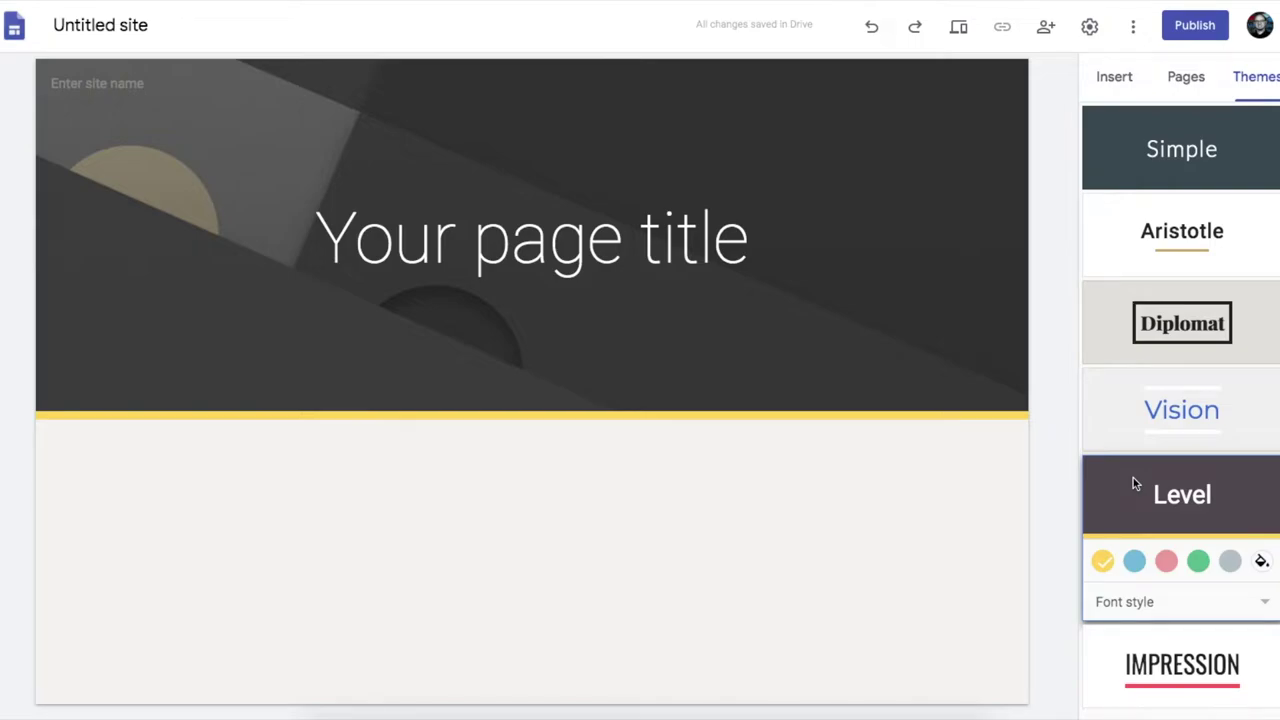
click(1134, 413)
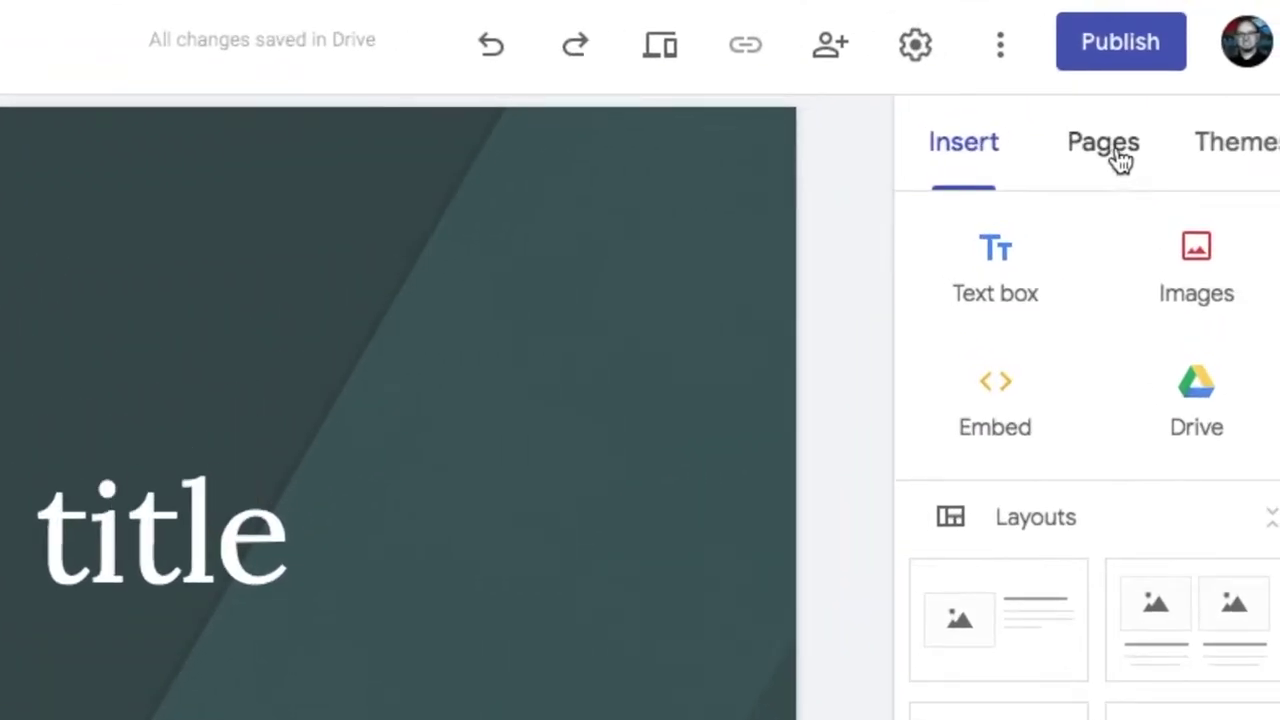
Add a page named New Page to the site
click(1108, 166)
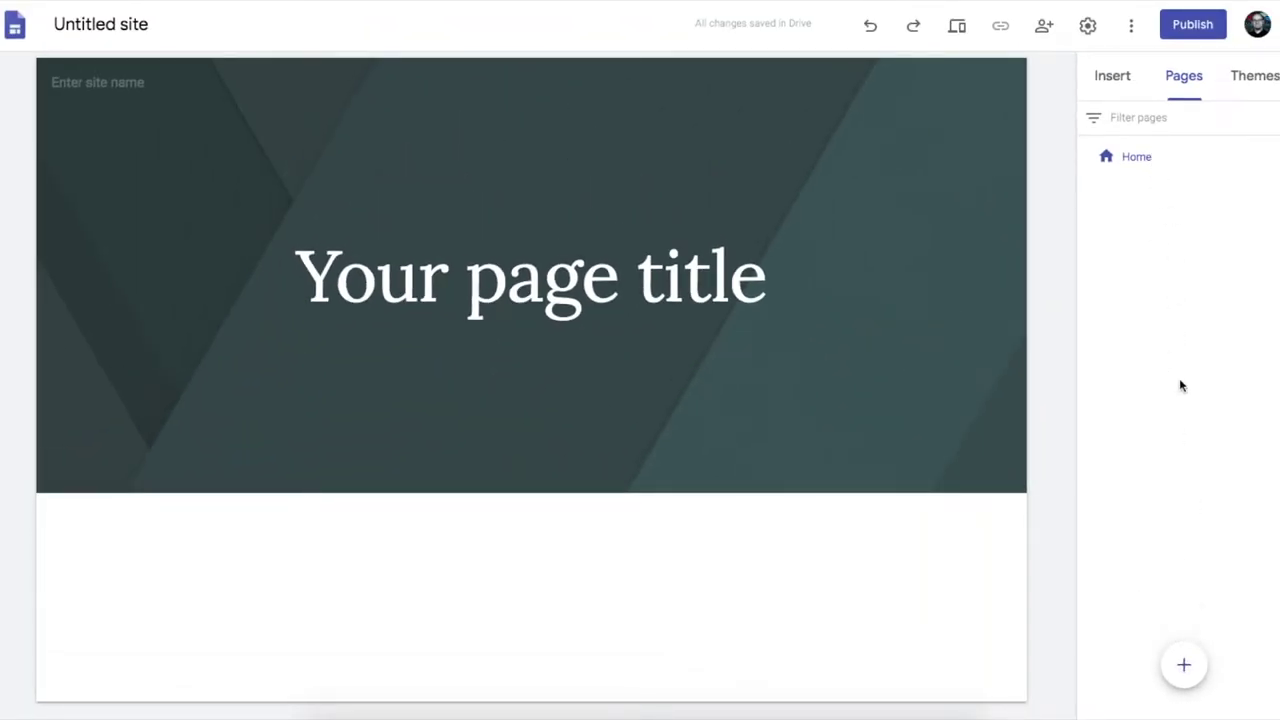
mouse_move(1186, 676)
click(1185, 667)
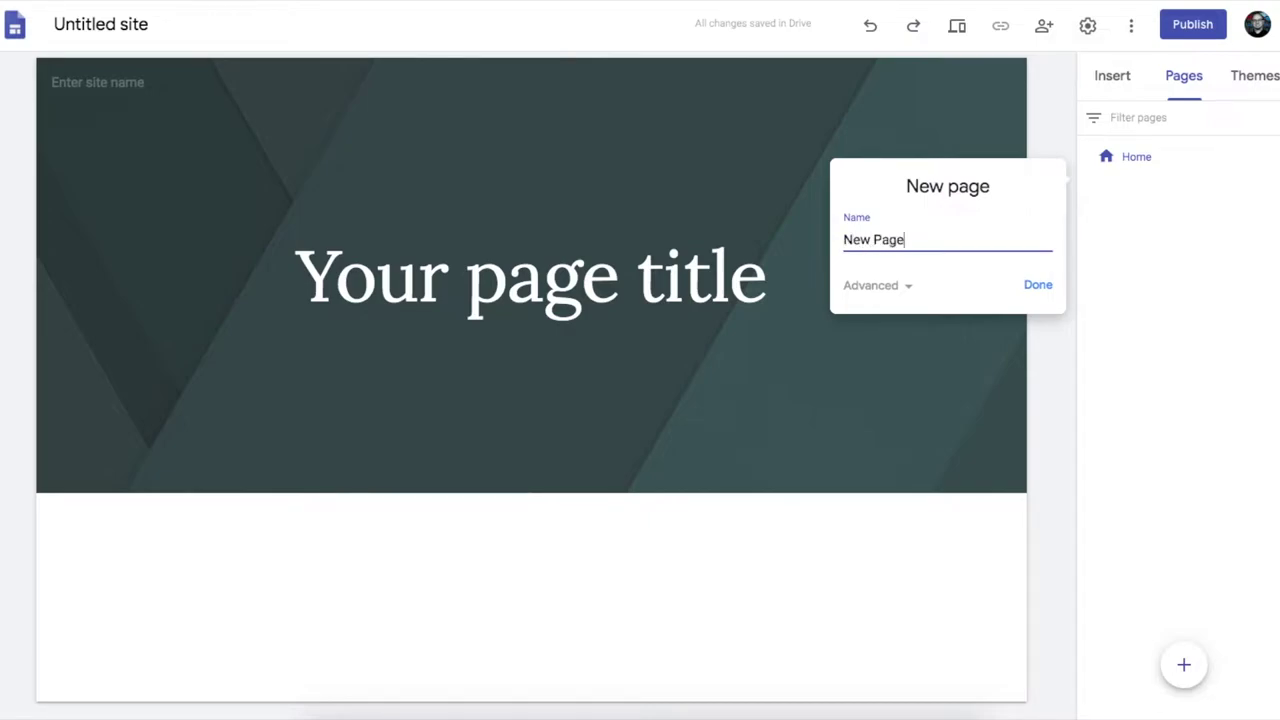
click(1036, 287)
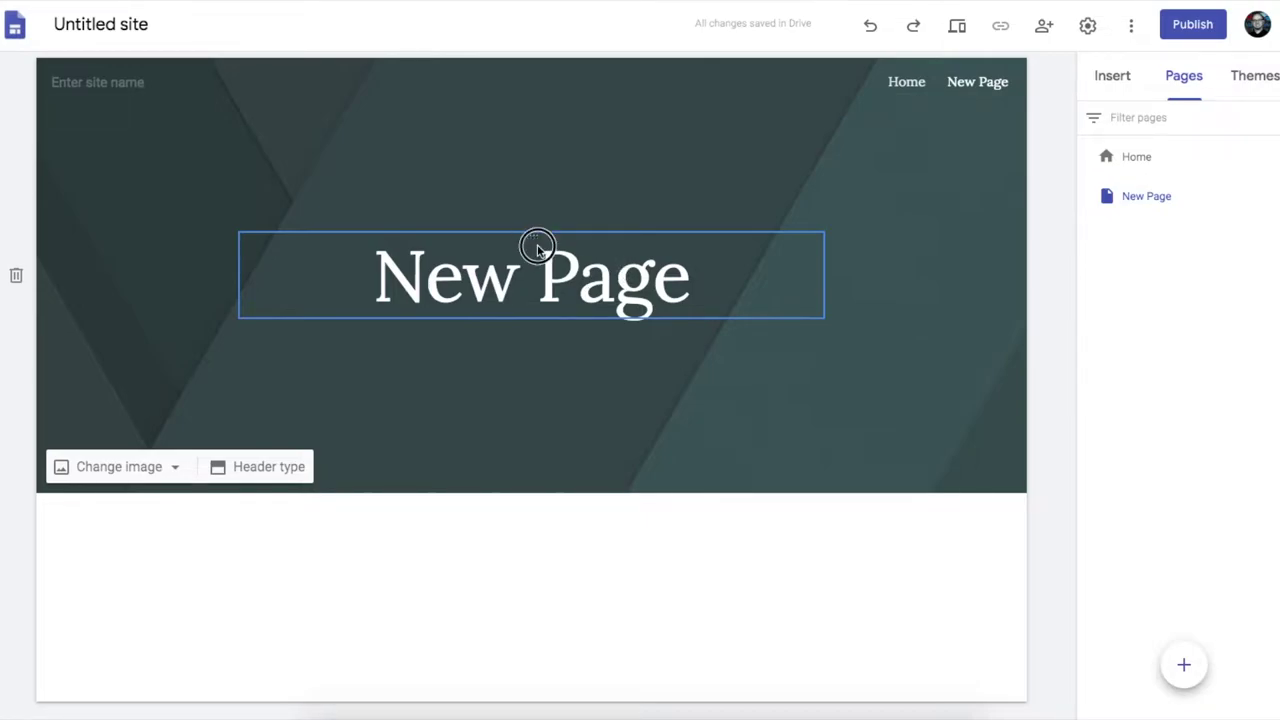
Change the header title on the added page to New Day
mouse_move(537, 247)
mouse_down()
mouse_move(528, 229)
mouse_move(548, 246)
mouse_up()
drag(454, 237, 556, 243)
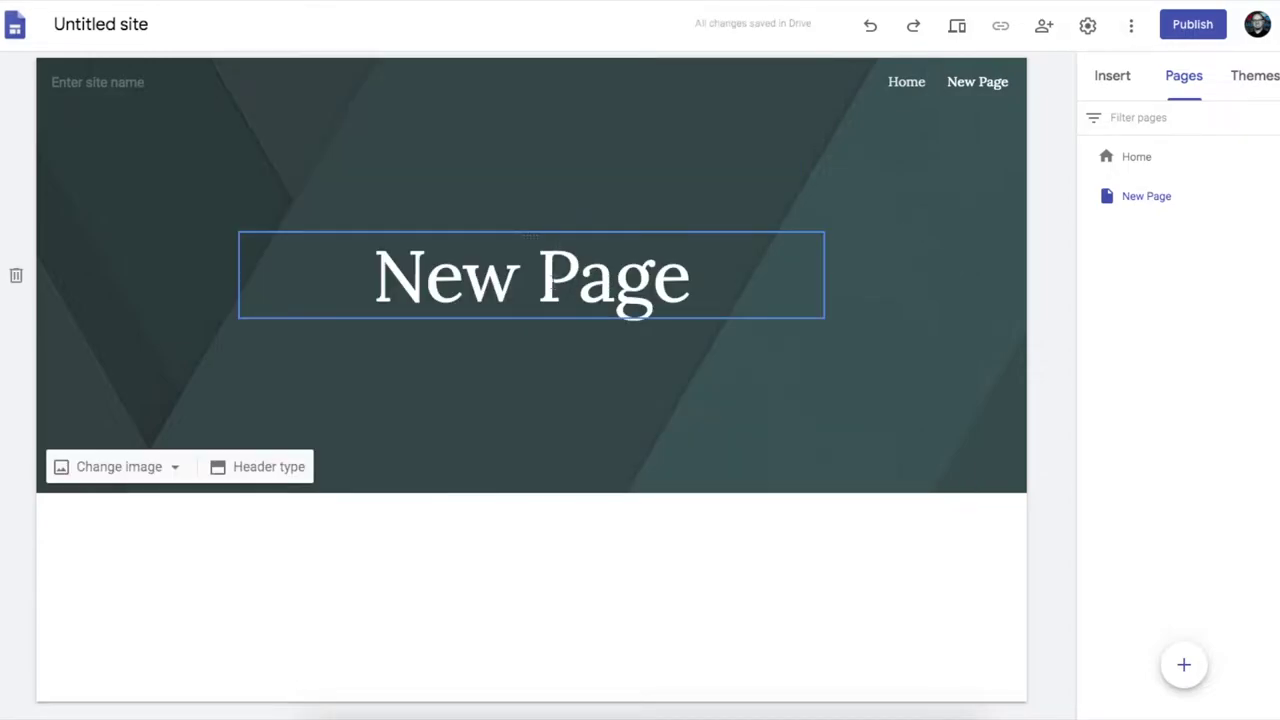
double_click(578, 290)
key(BackSpace)
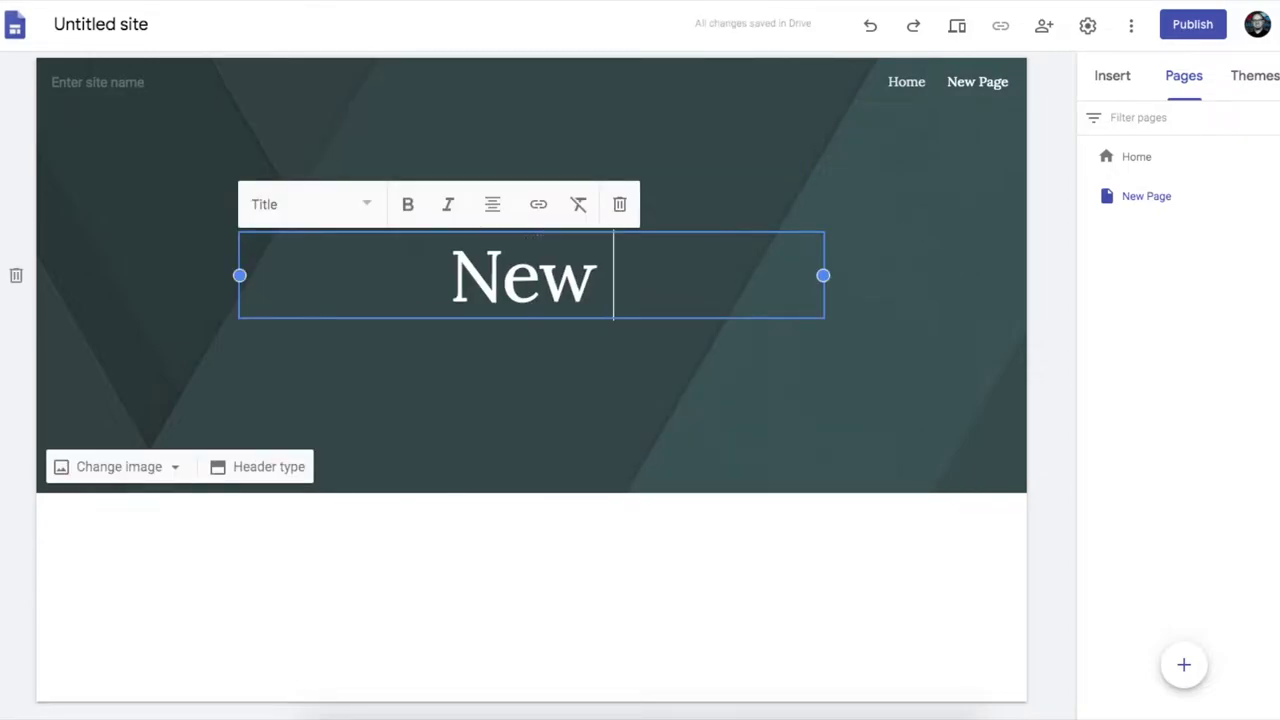
text(Day)
click(553, 381)
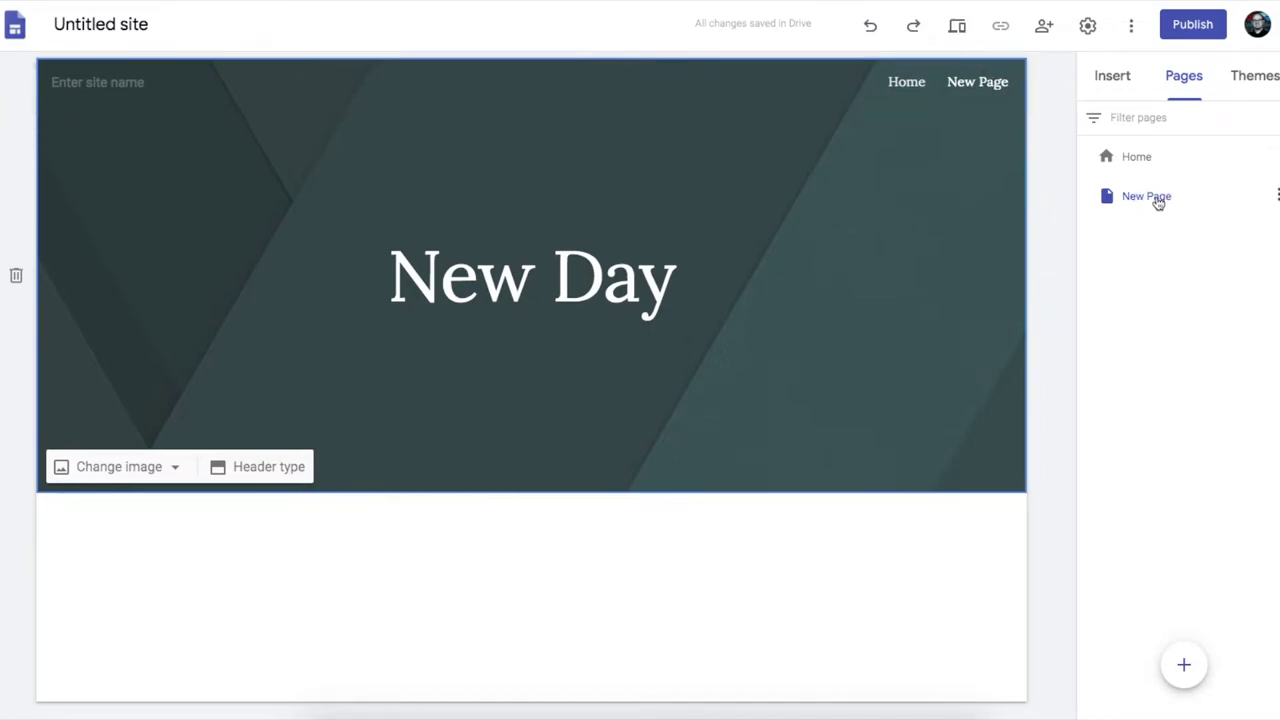
Rename the added page to New Morning in its page properties
click(1275, 195)
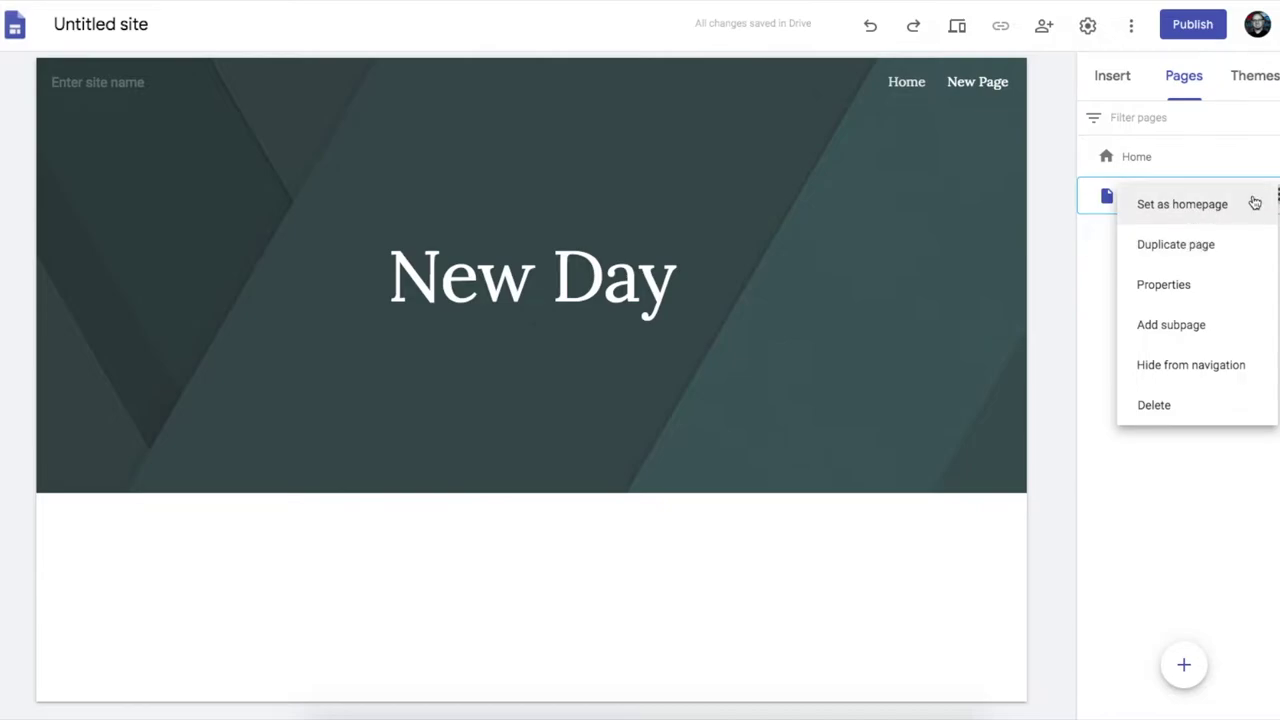
click(1089, 246)
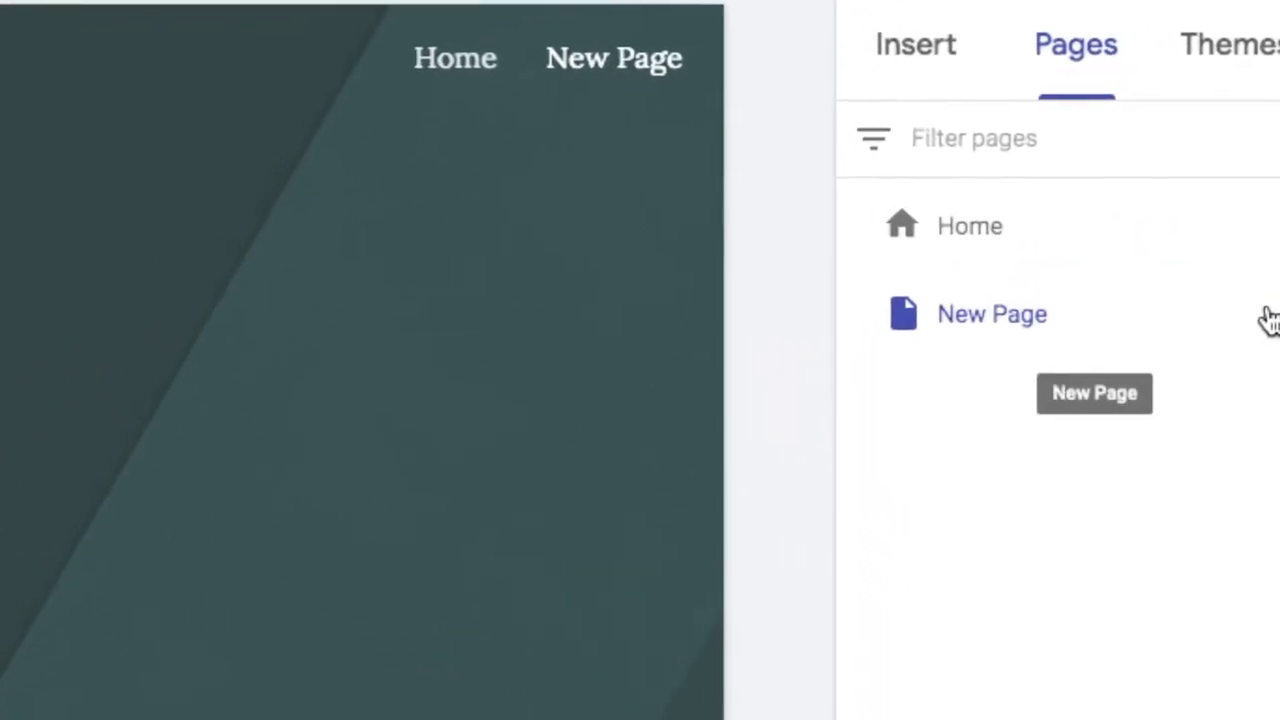
click(1268, 320)
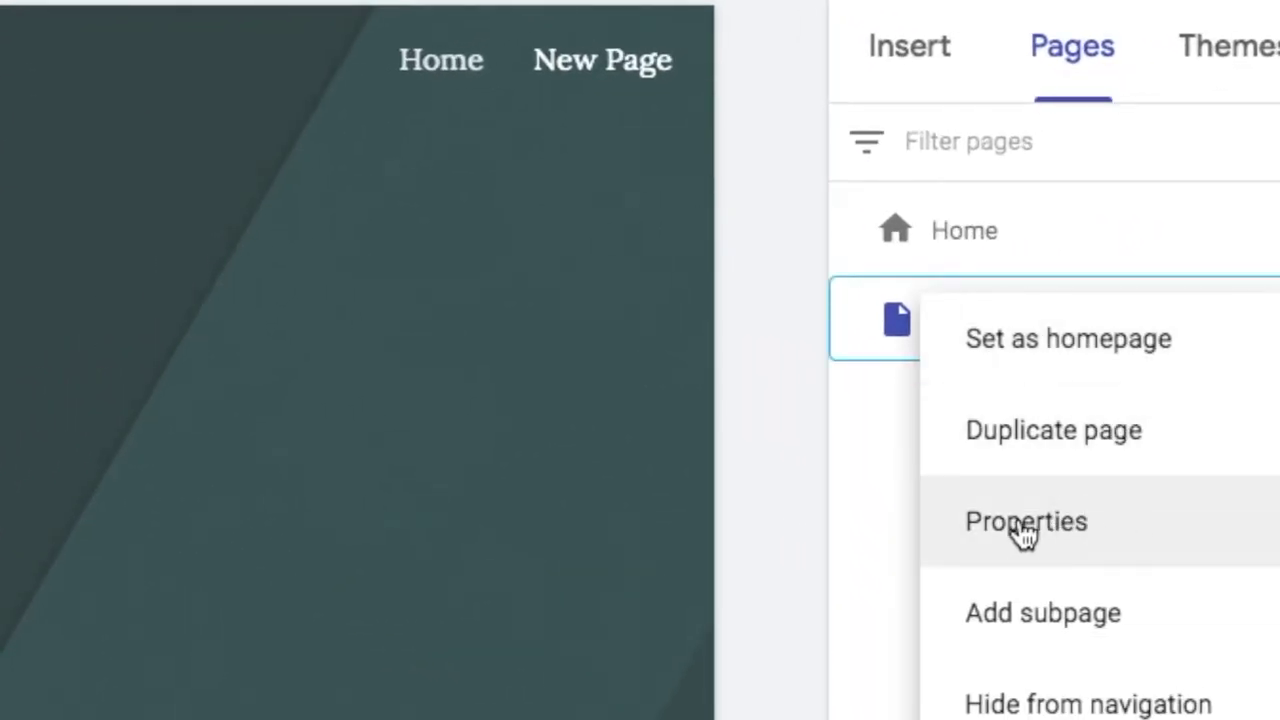
click(1058, 534)
double_click(380, 458)
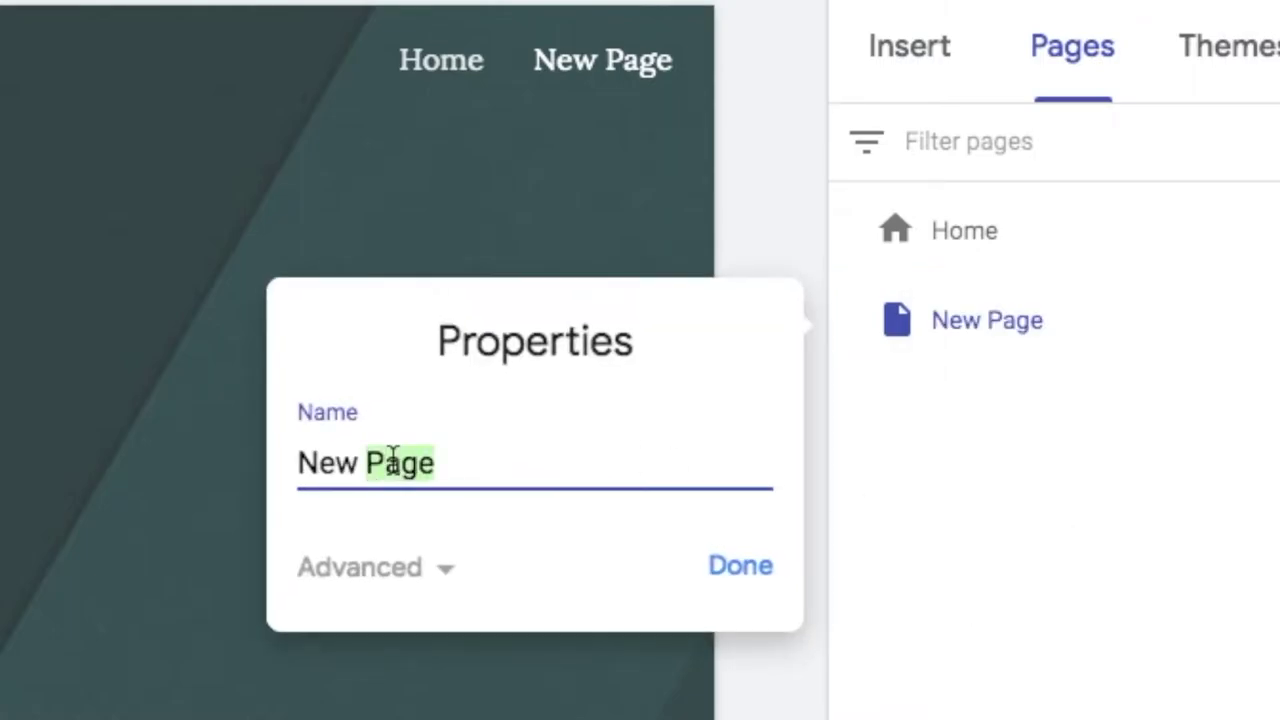
text(Morning)
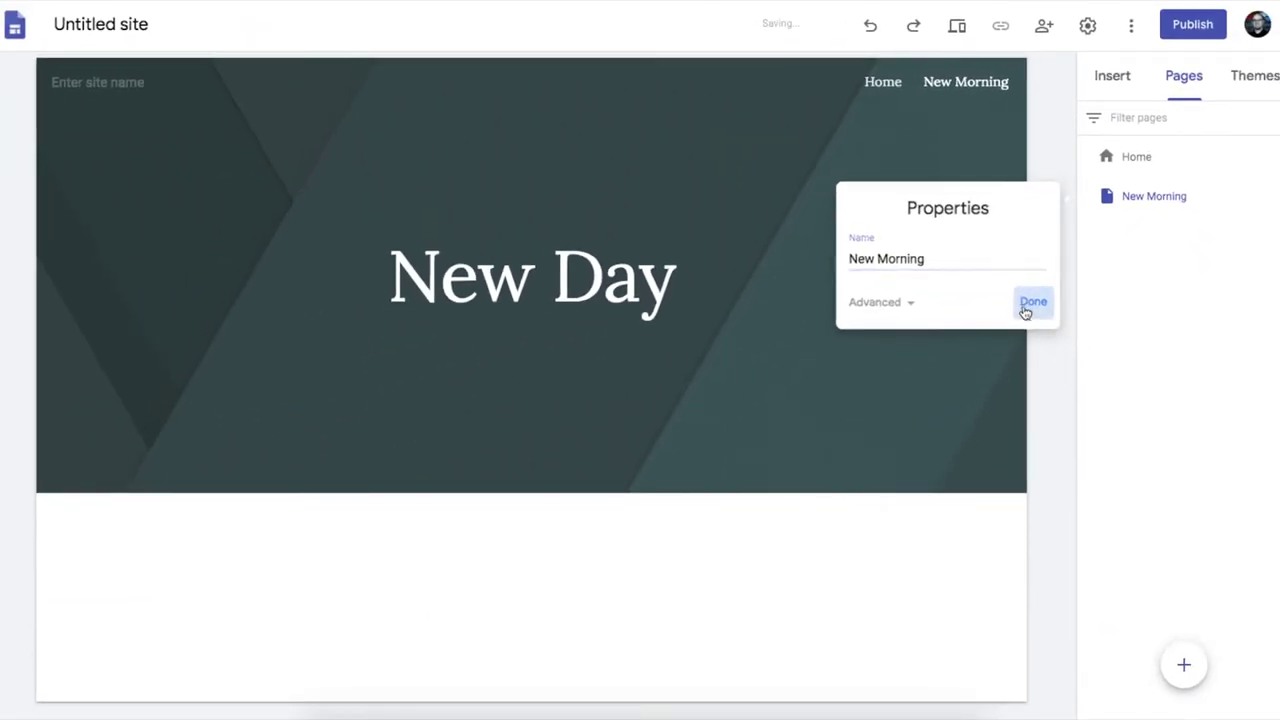
click(916, 412)
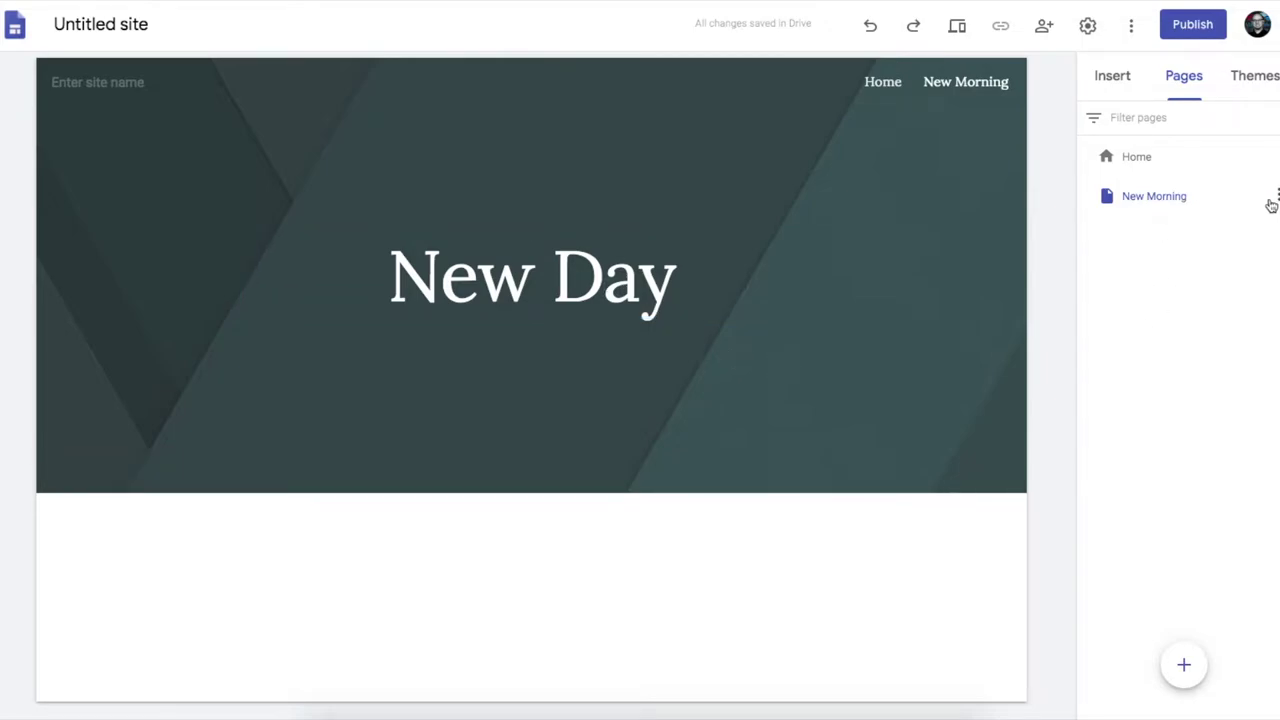
Add three pages to the site named New Dawn, New Life and New Beginning
click(1184, 664)
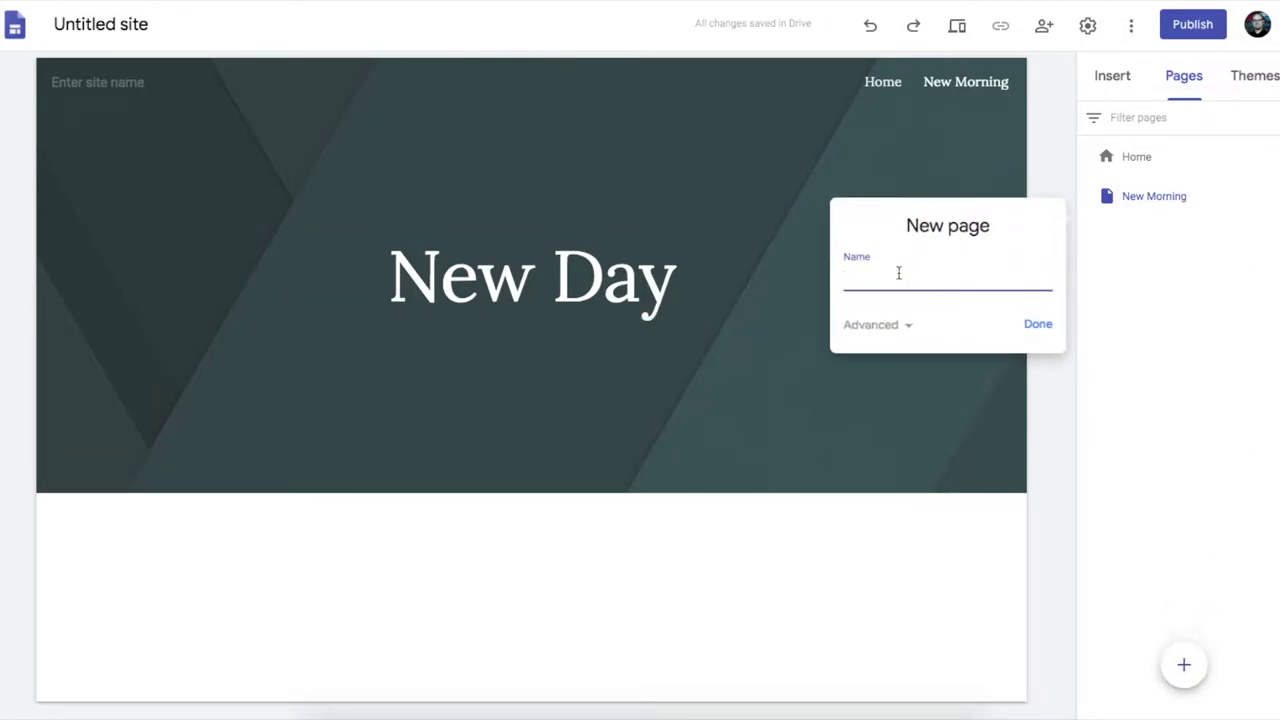
text(New Dawn)
key(Return)
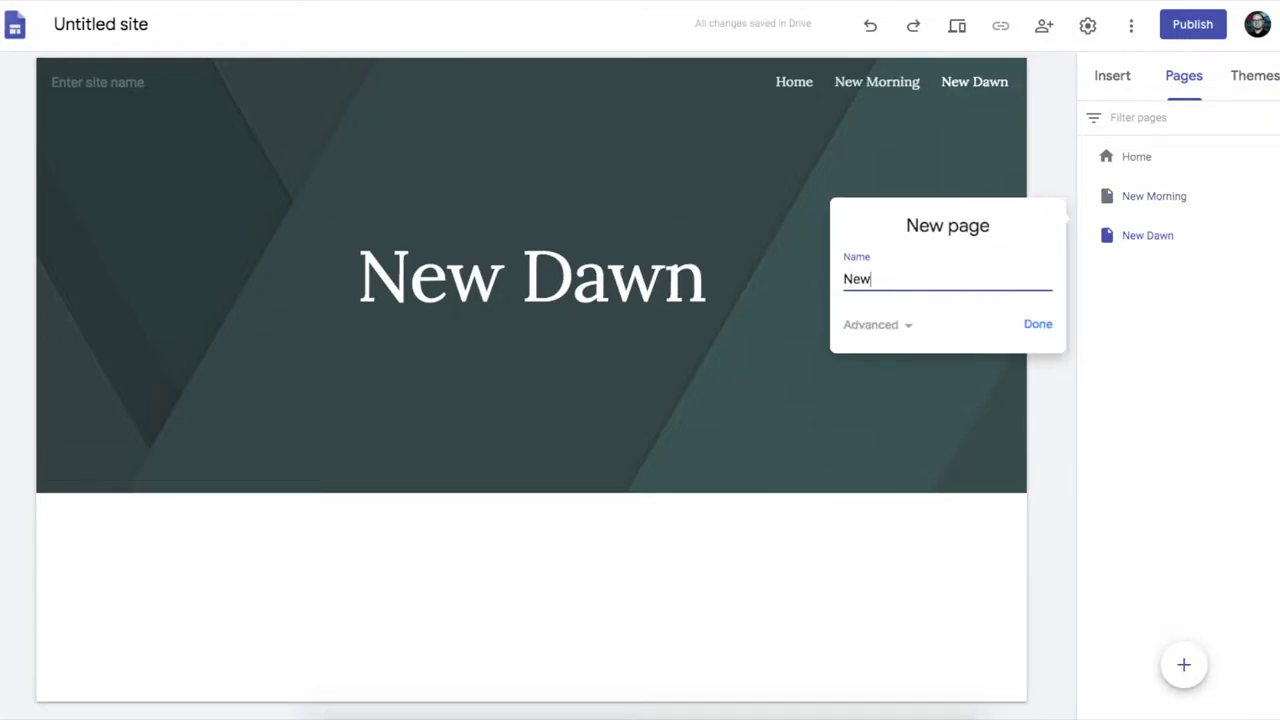
text(Life)
key(Return)
text(New Beginning)
key(Return)
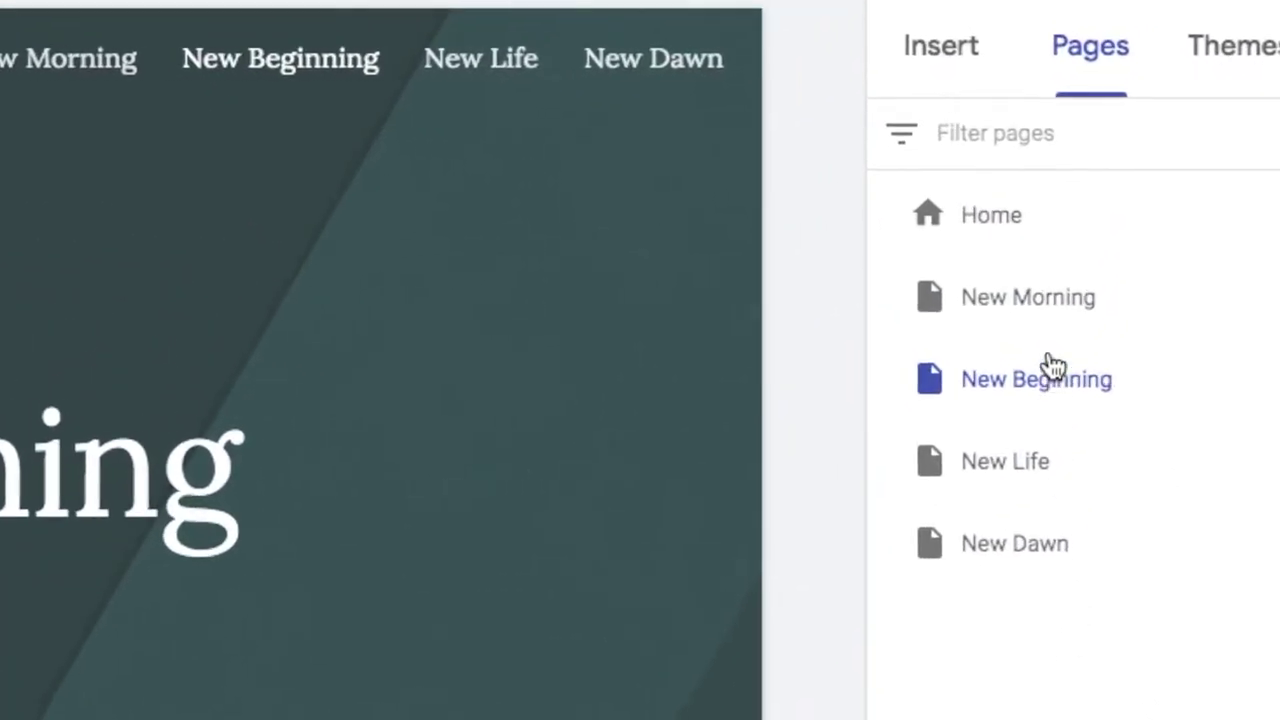
Reorder the site's pages, placing New Beginning directly after Home and before New Morning
drag(1063, 397, 1066, 572)
drag(1063, 471, 1072, 576)
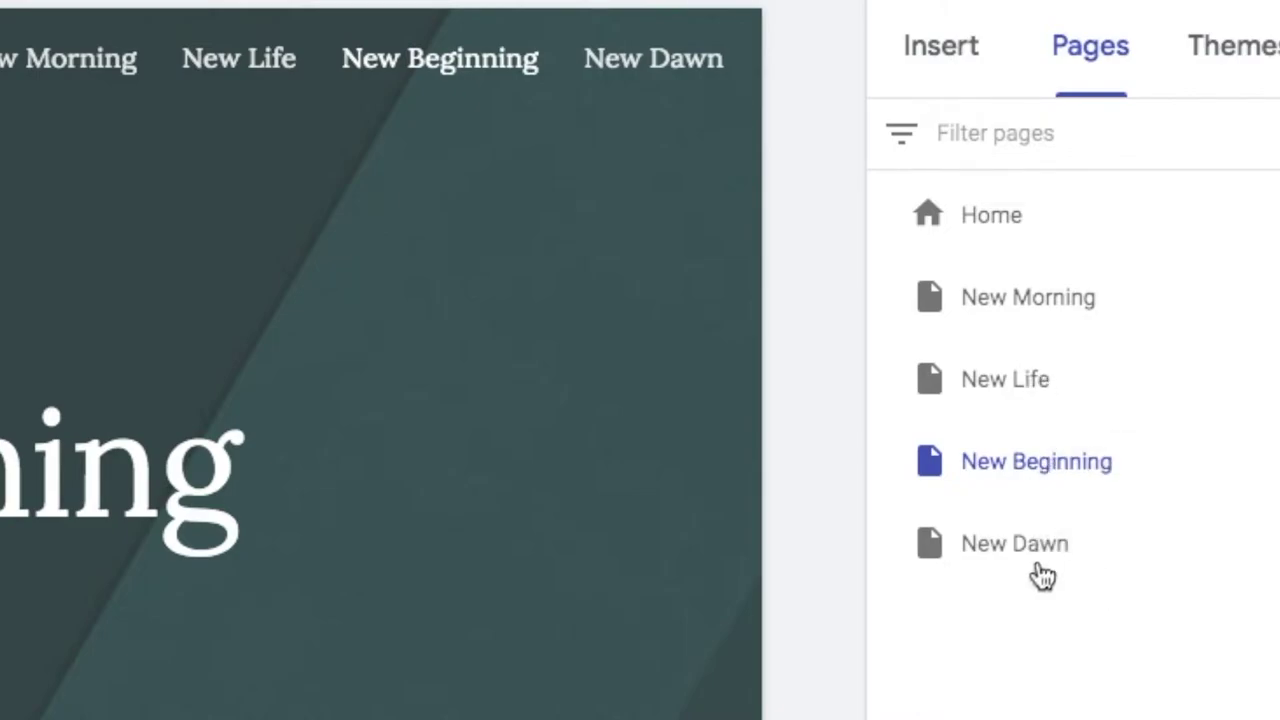
drag(1086, 471, 1075, 292)
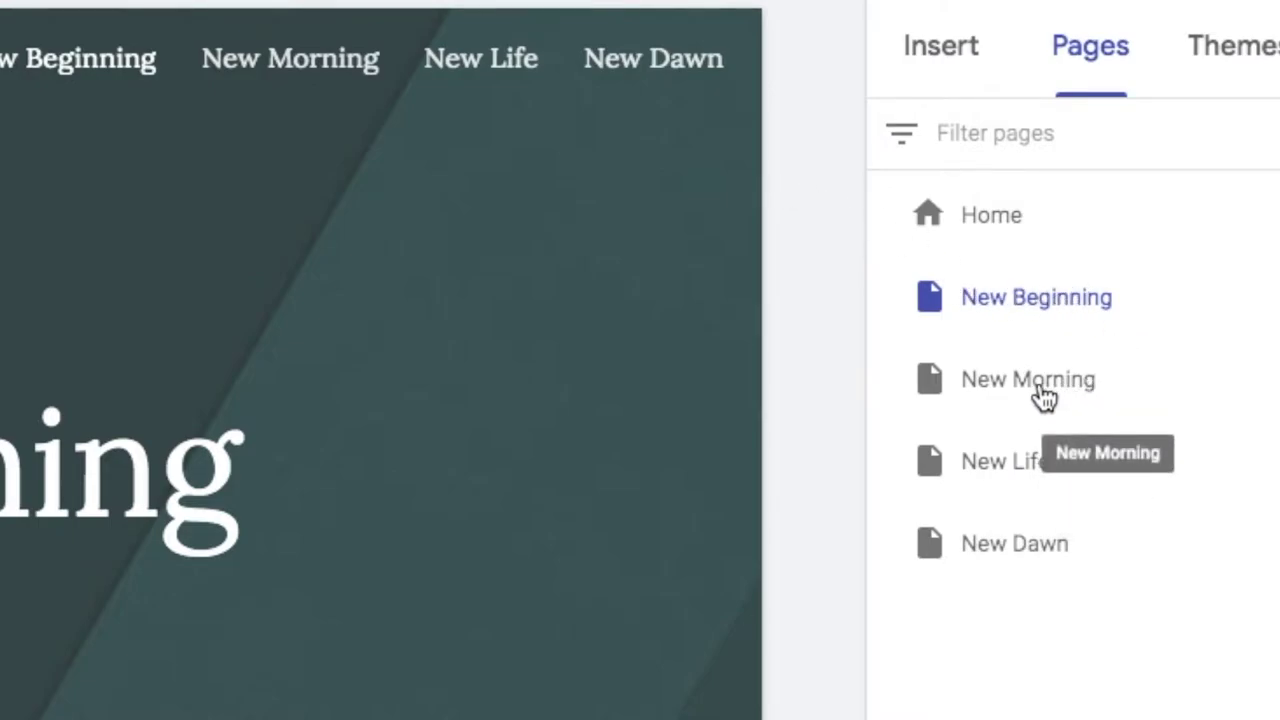
Make New Morning and New Dawn subpages of New Beginning, checking the site's navigation menu
drag(1046, 394, 1100, 336)
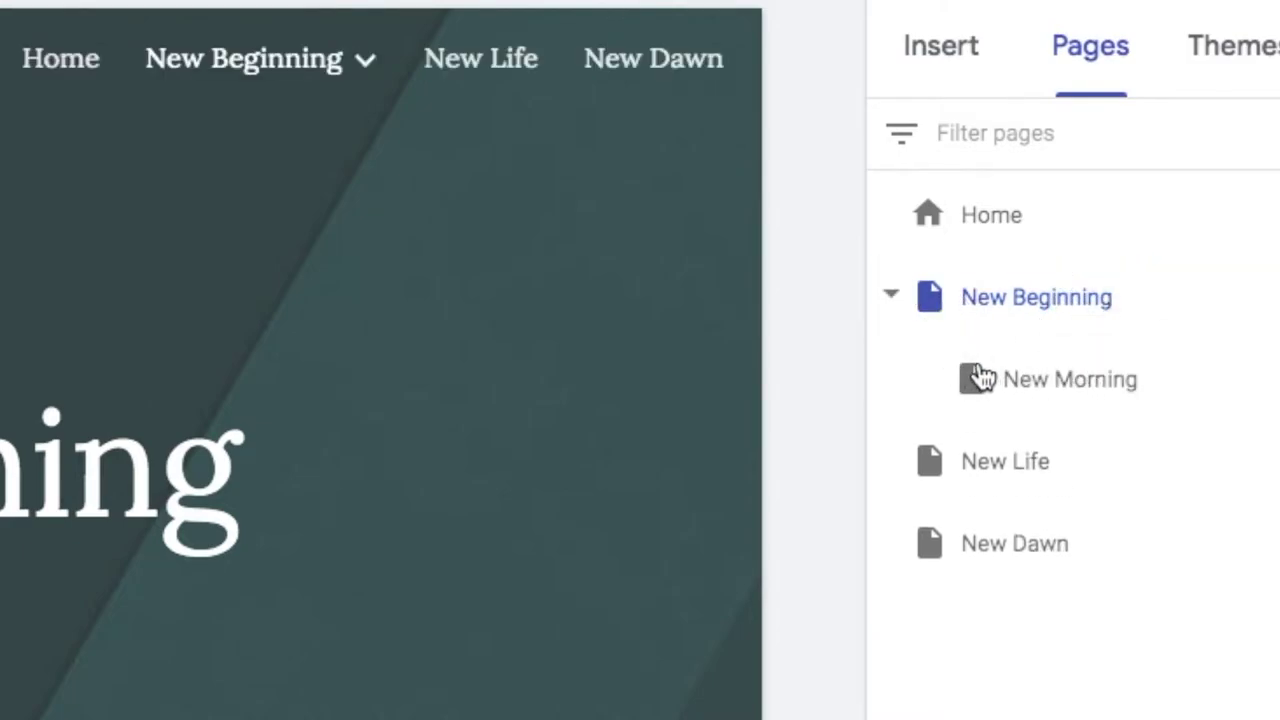
mouse_move(323, 62)
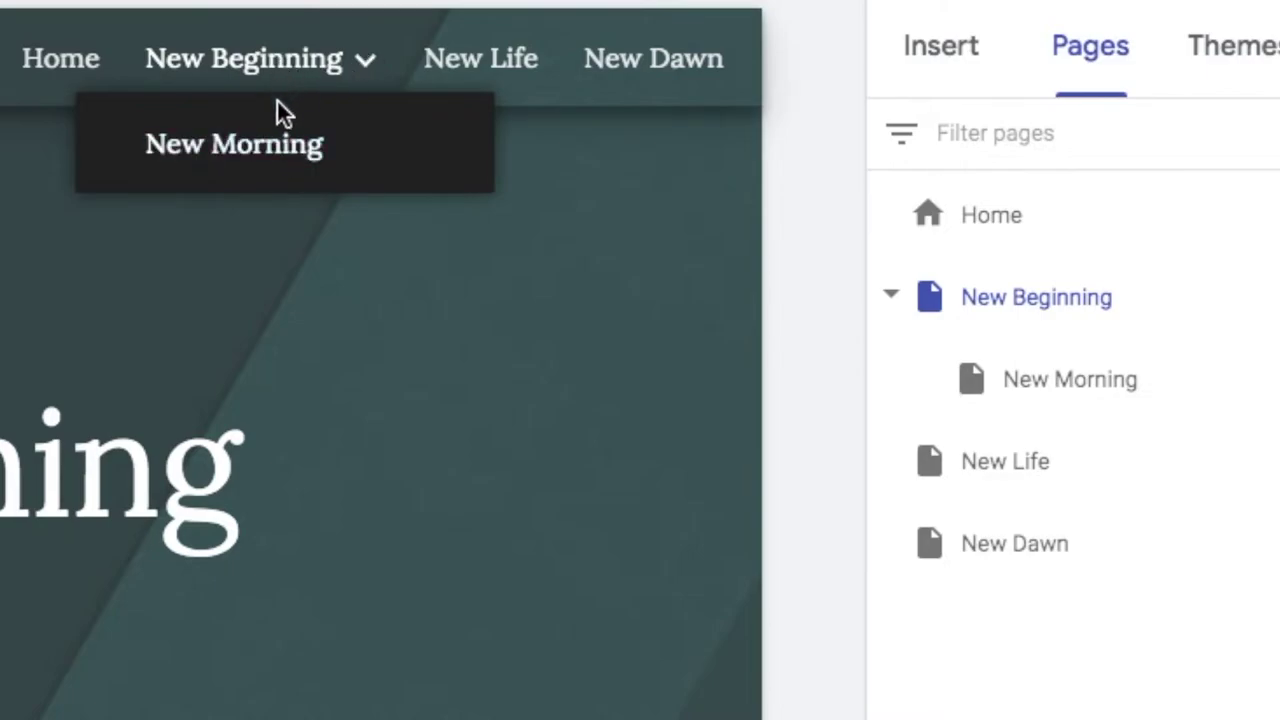
drag(1051, 549, 1055, 296)
mouse_move(420, 77)
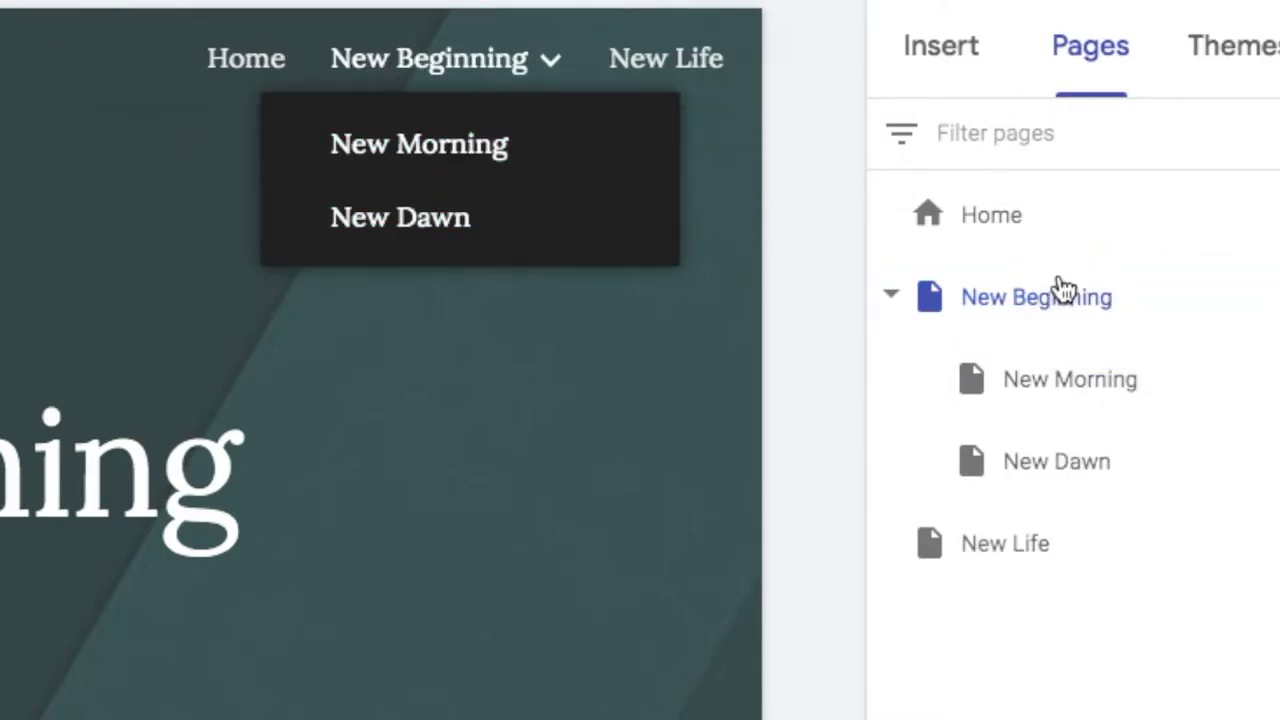
Try nesting New Dawn beneath New Morning, check it in the navigation menu, and move it back directly under New Beginning
drag(1088, 442, 1063, 380)
mouse_move(432, 31)
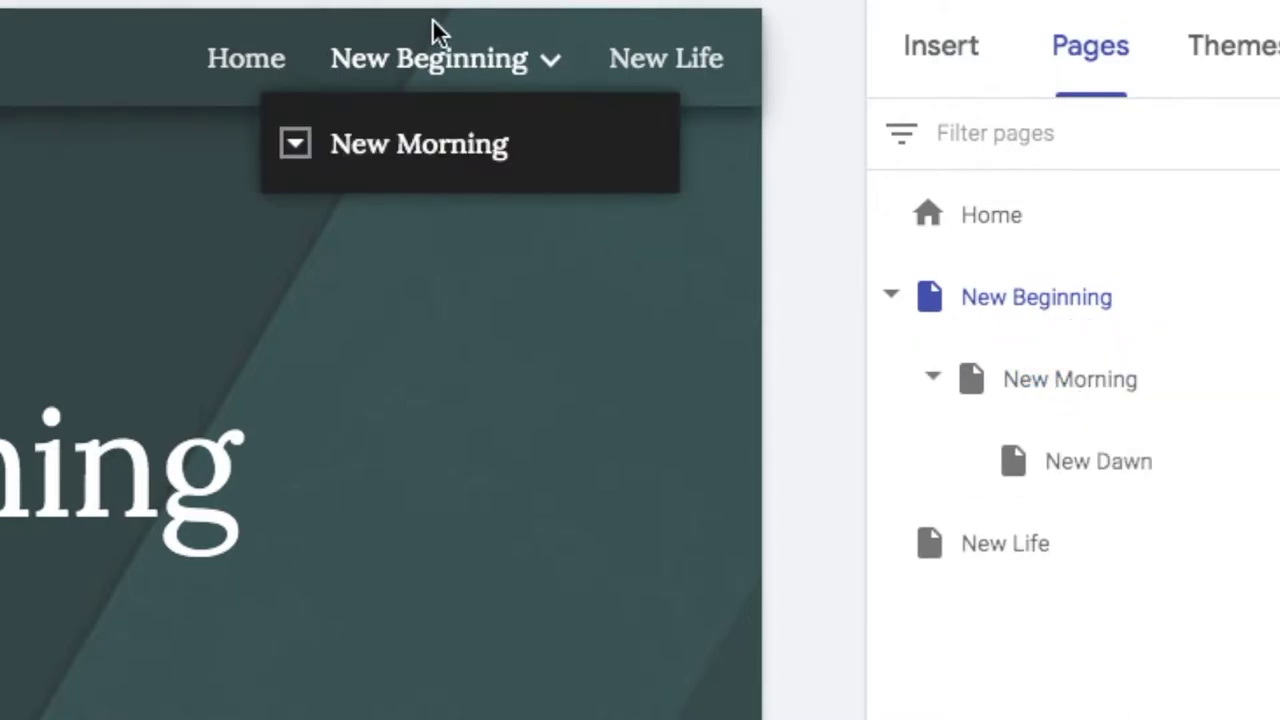
click(295, 146)
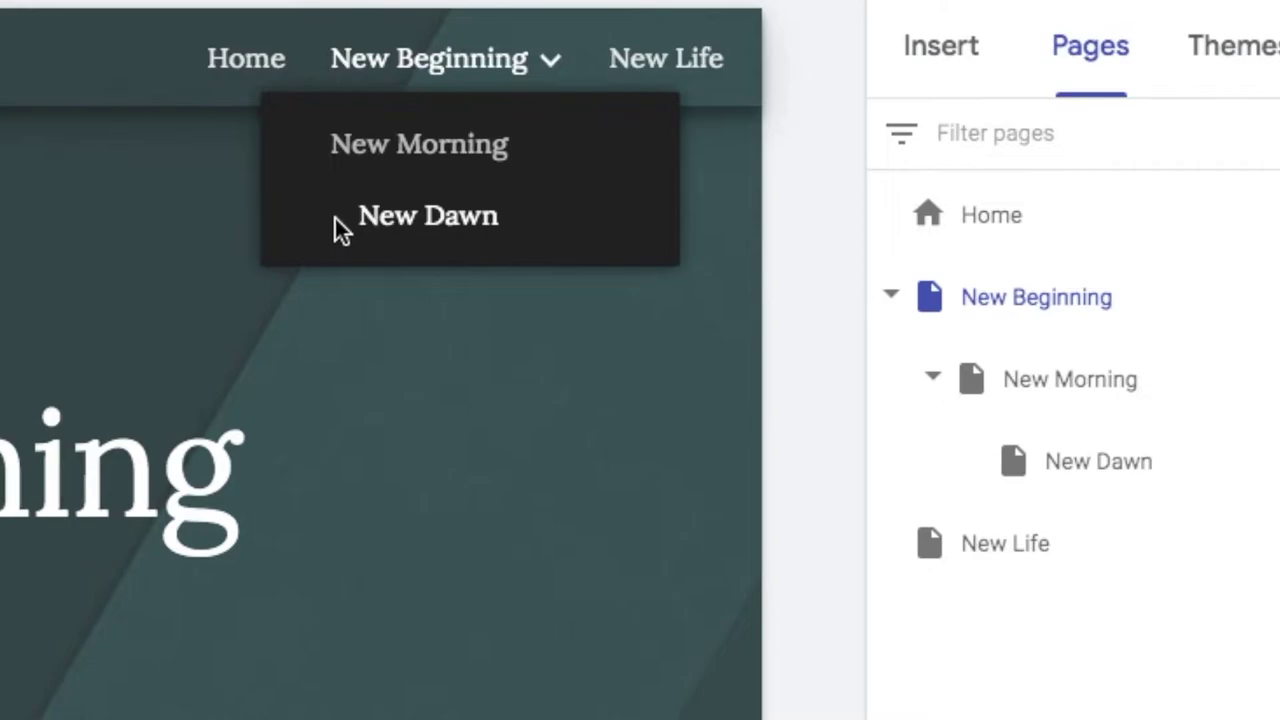
drag(1036, 453, 1036, 296)
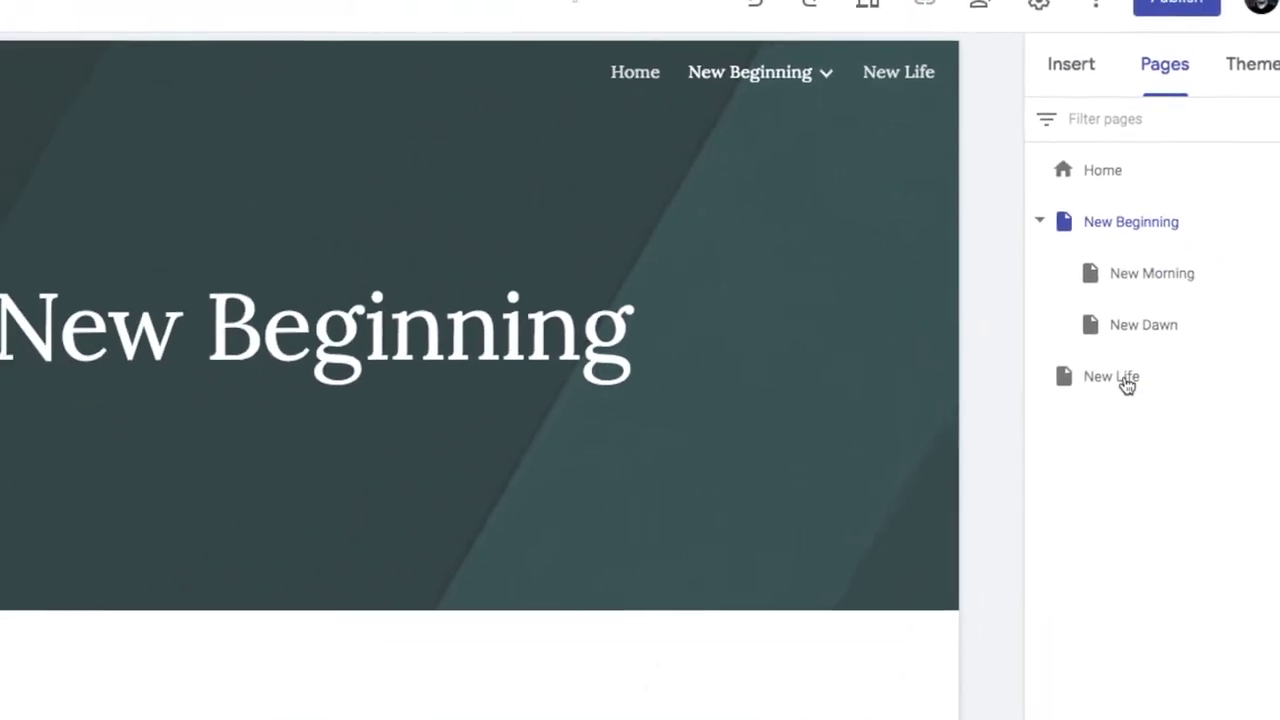
Try the Side navigation mode with the New Life page open and view the resulting side menu
click(1026, 553)
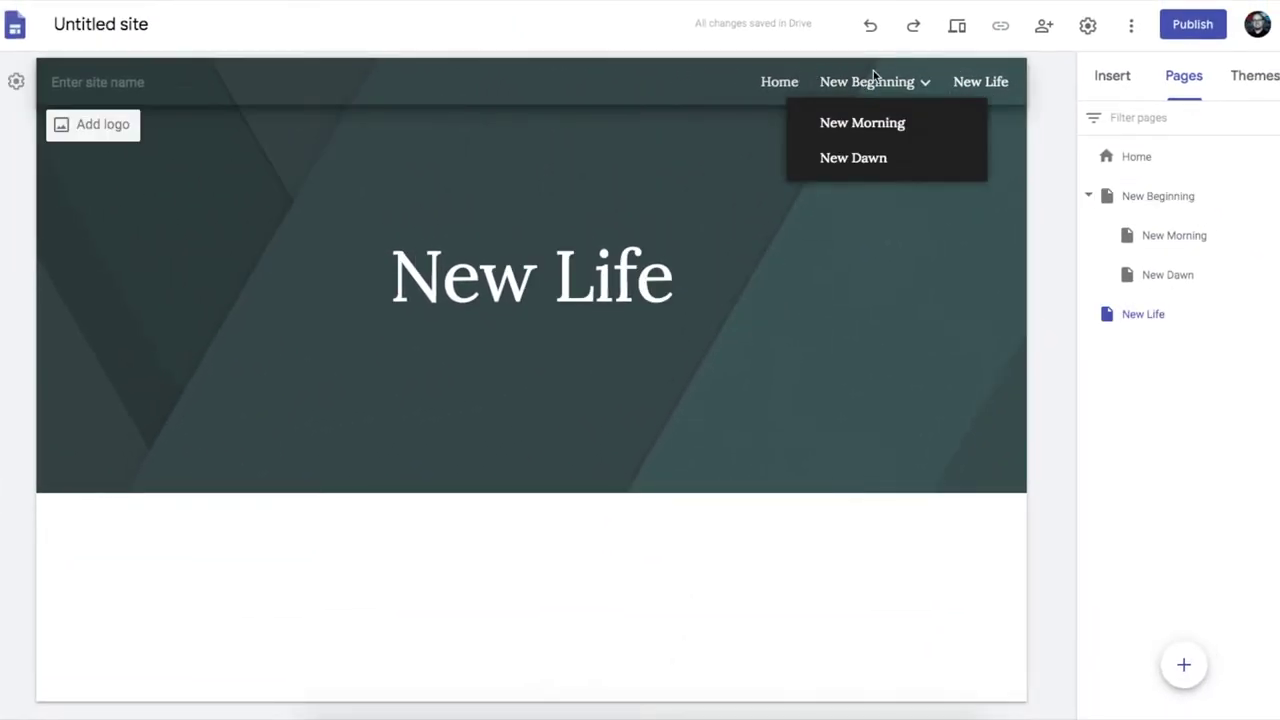
mouse_move(845, 90)
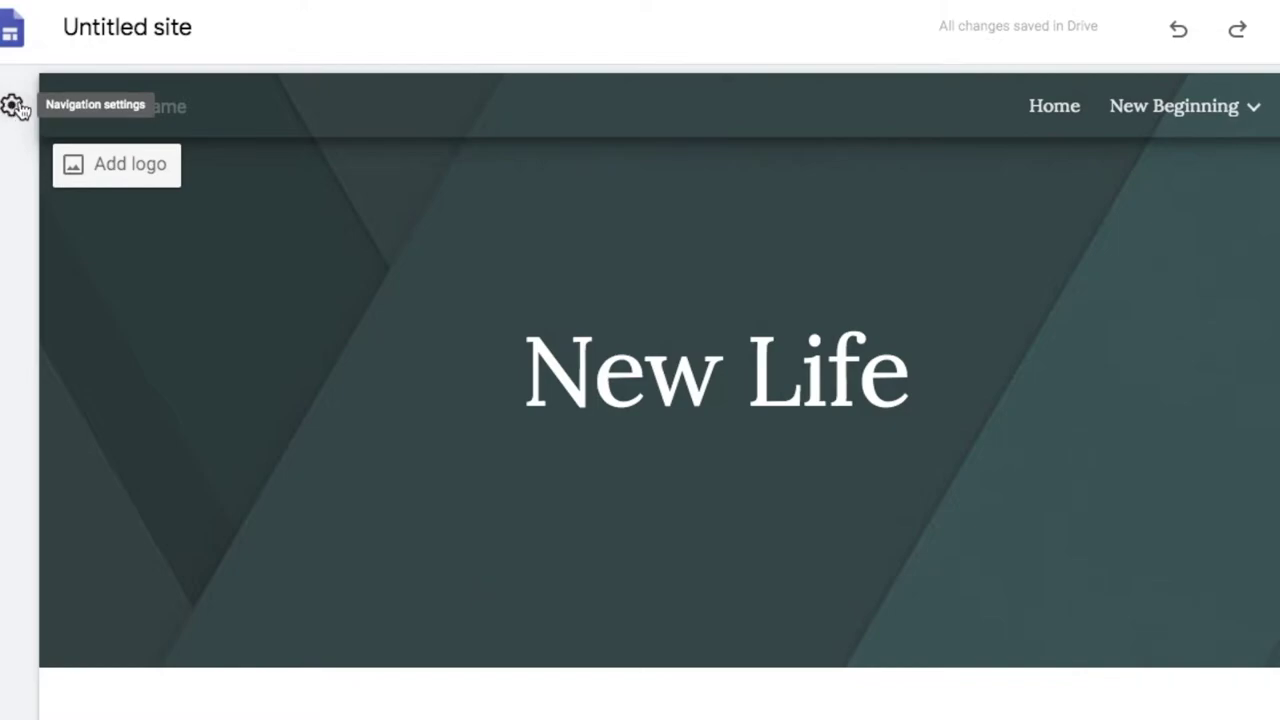
click(12, 106)
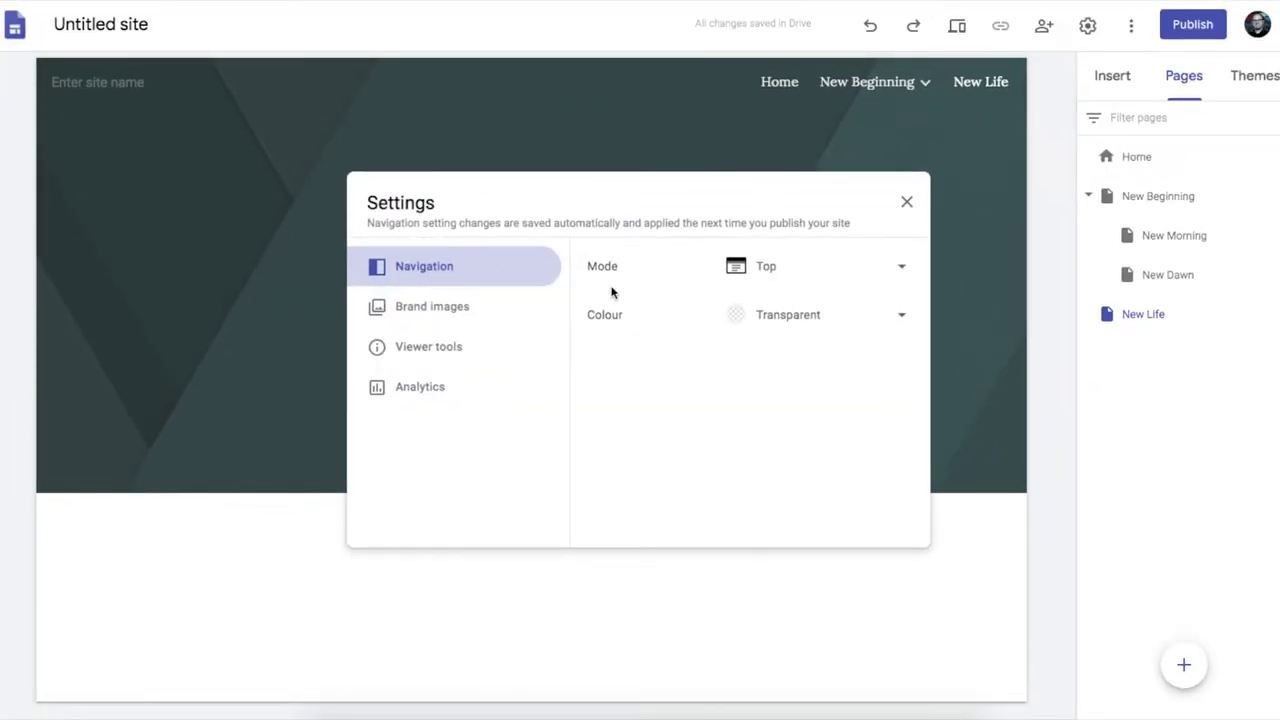
click(770, 271)
click(780, 320)
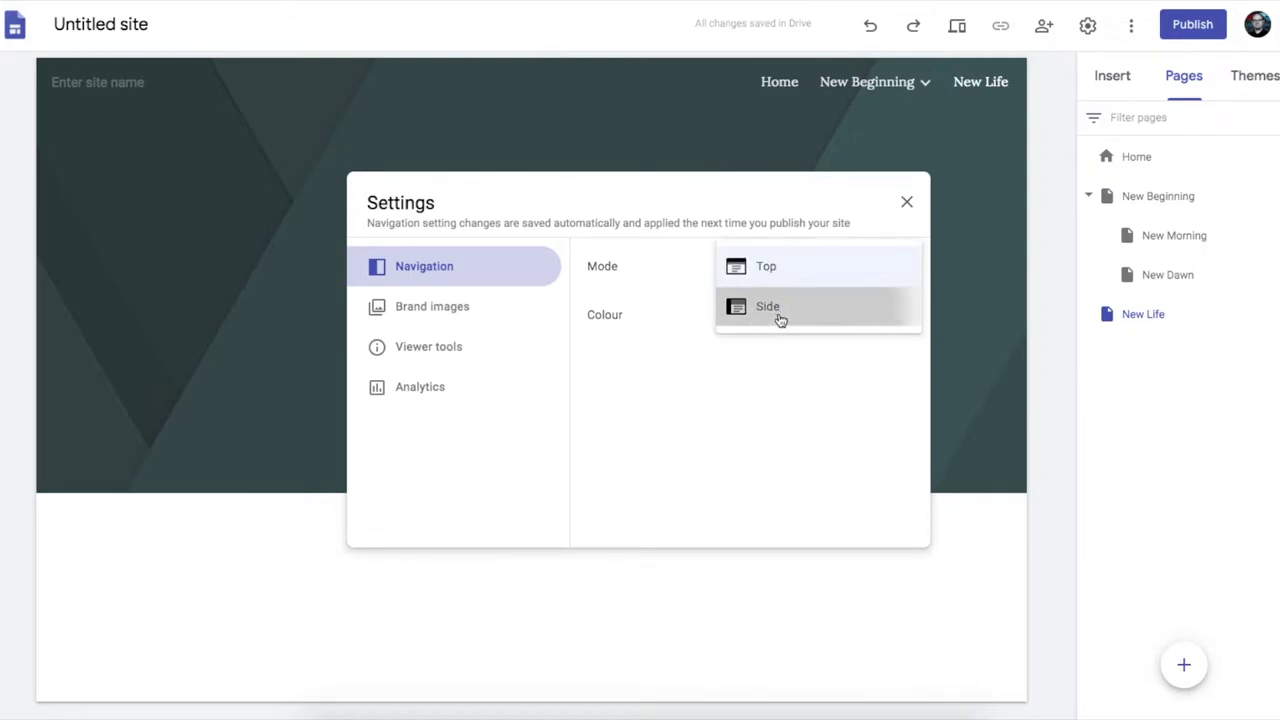
click(57, 83)
click(57, 83)
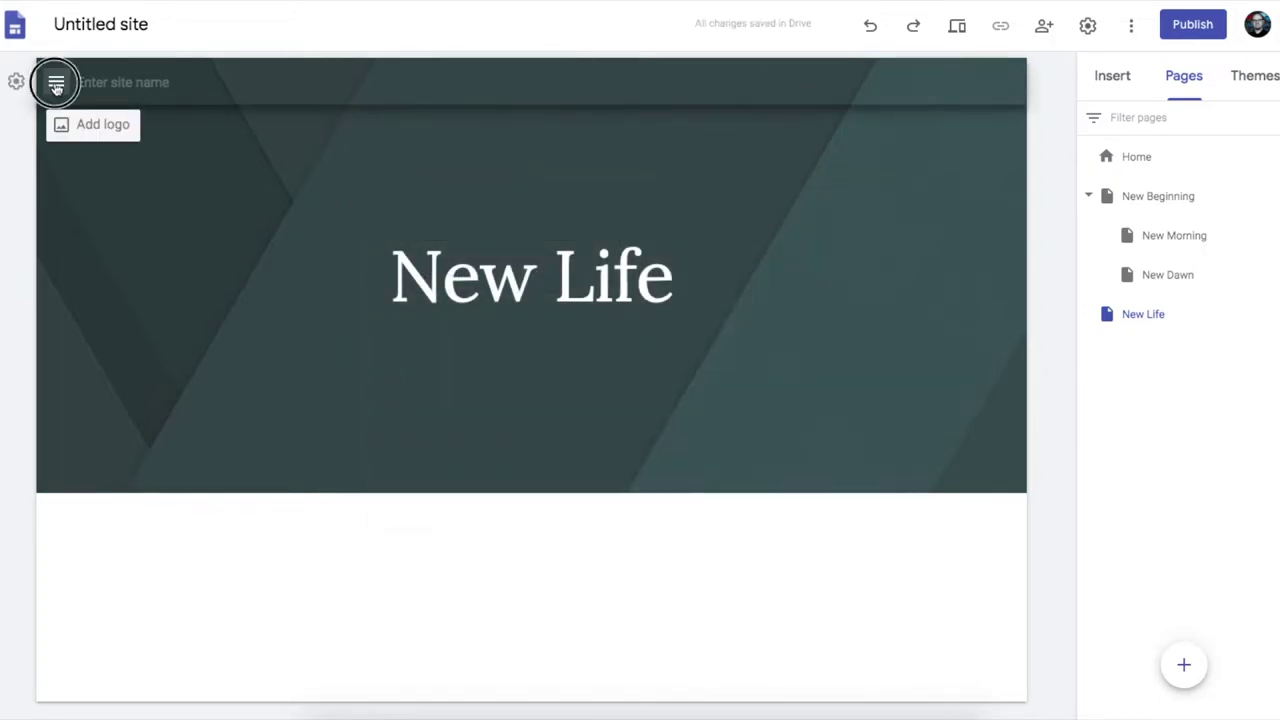
click(57, 80)
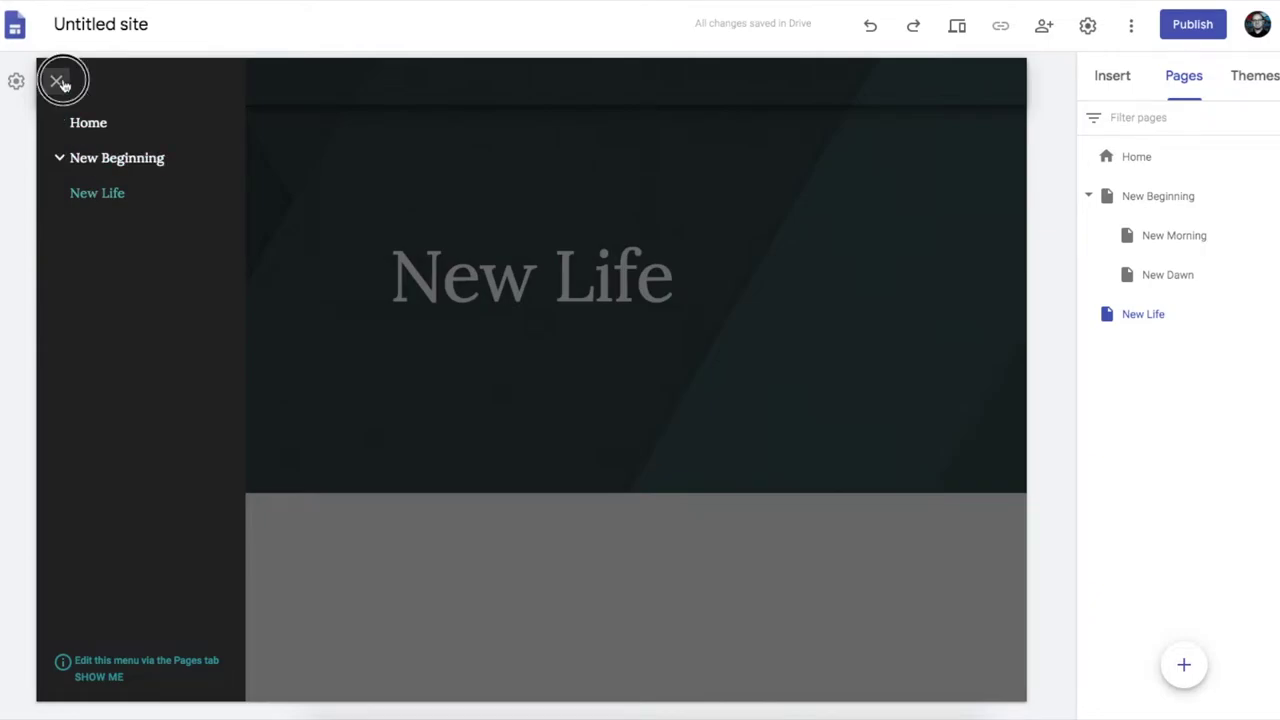
Set the site's navigation mode back to Top
click(18, 83)
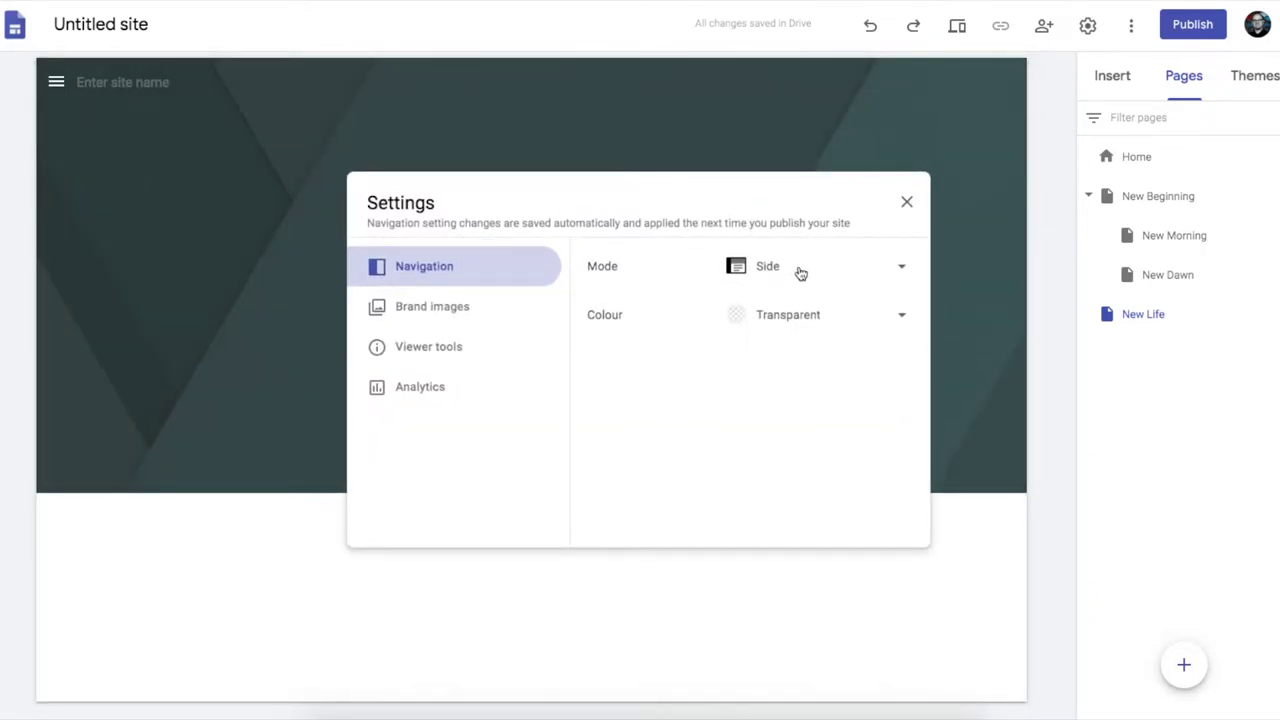
click(801, 273)
click(792, 236)
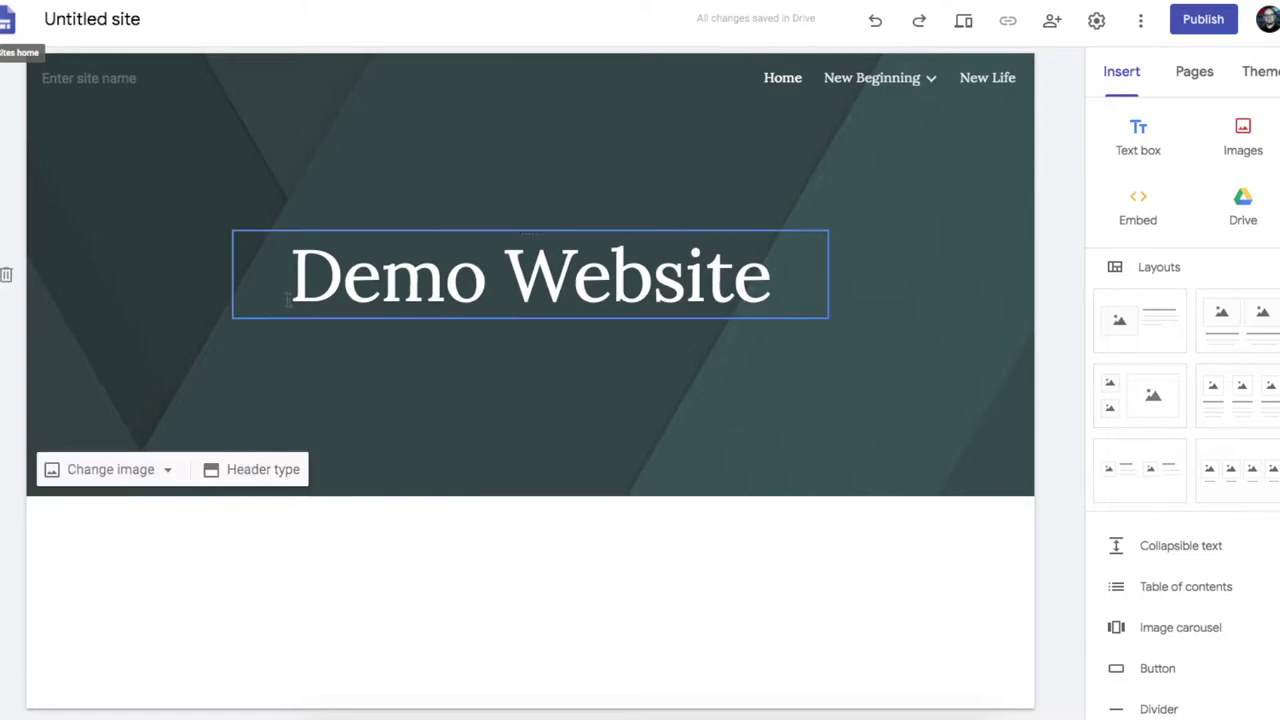
Insert a Normal text box below the Home page header and enter "Welcome to my website!"
double_click(197, 531)
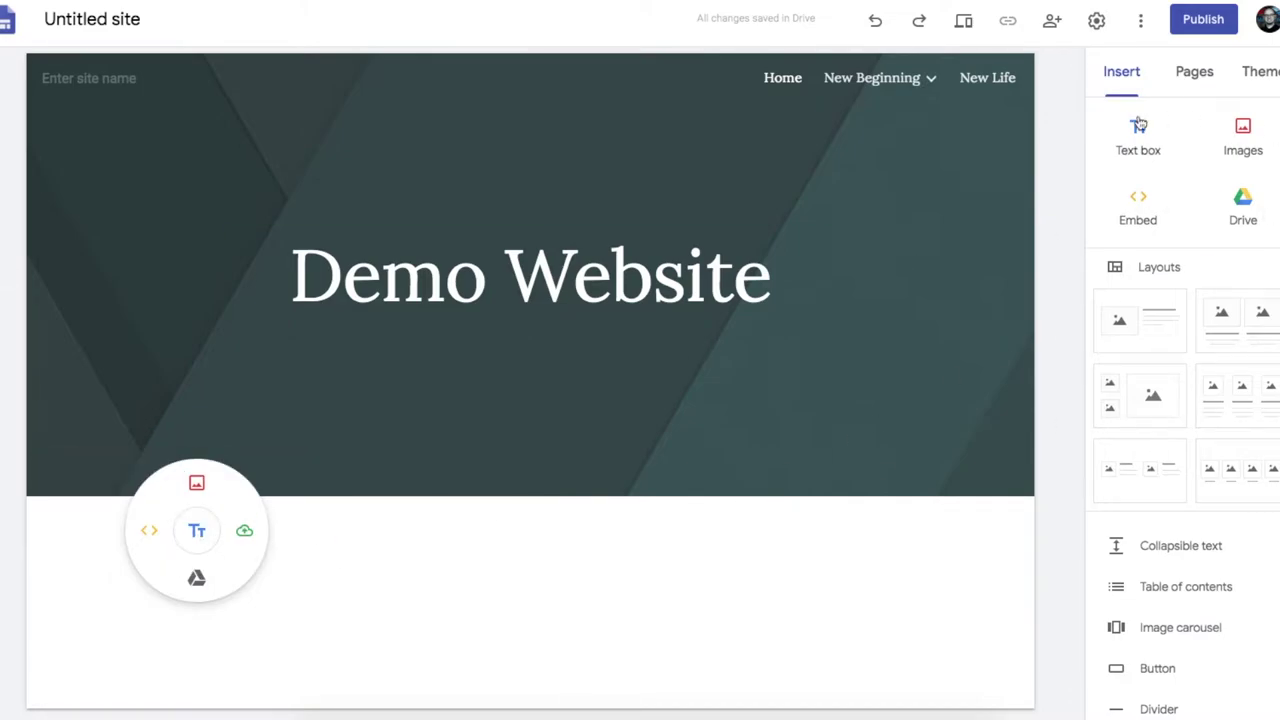
click(199, 532)
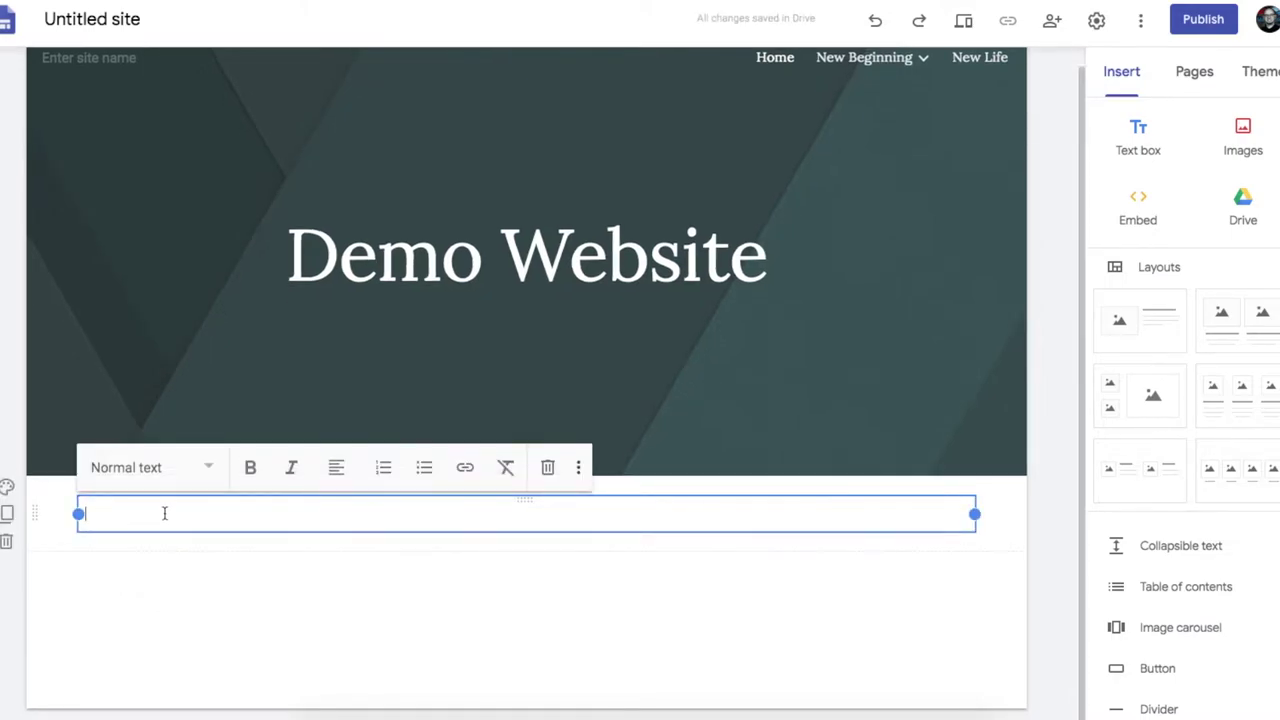
click(206, 474)
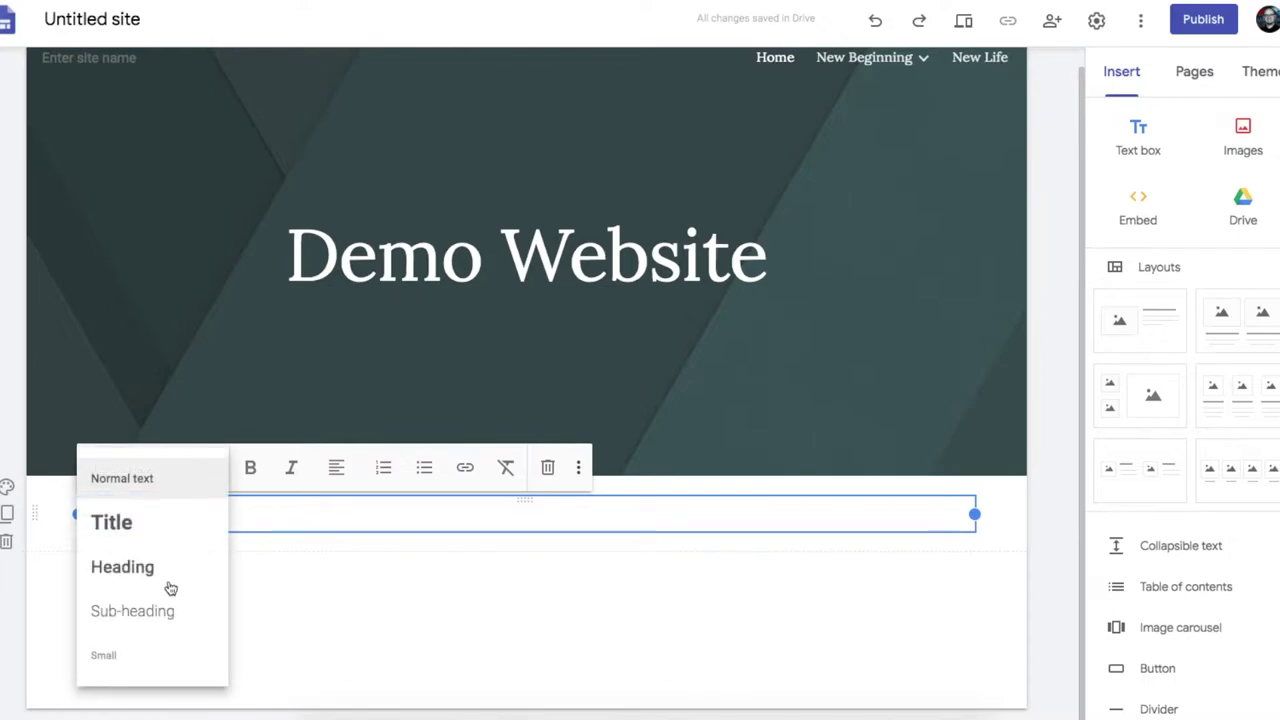
click(180, 482)
text(Welcome to my website!)
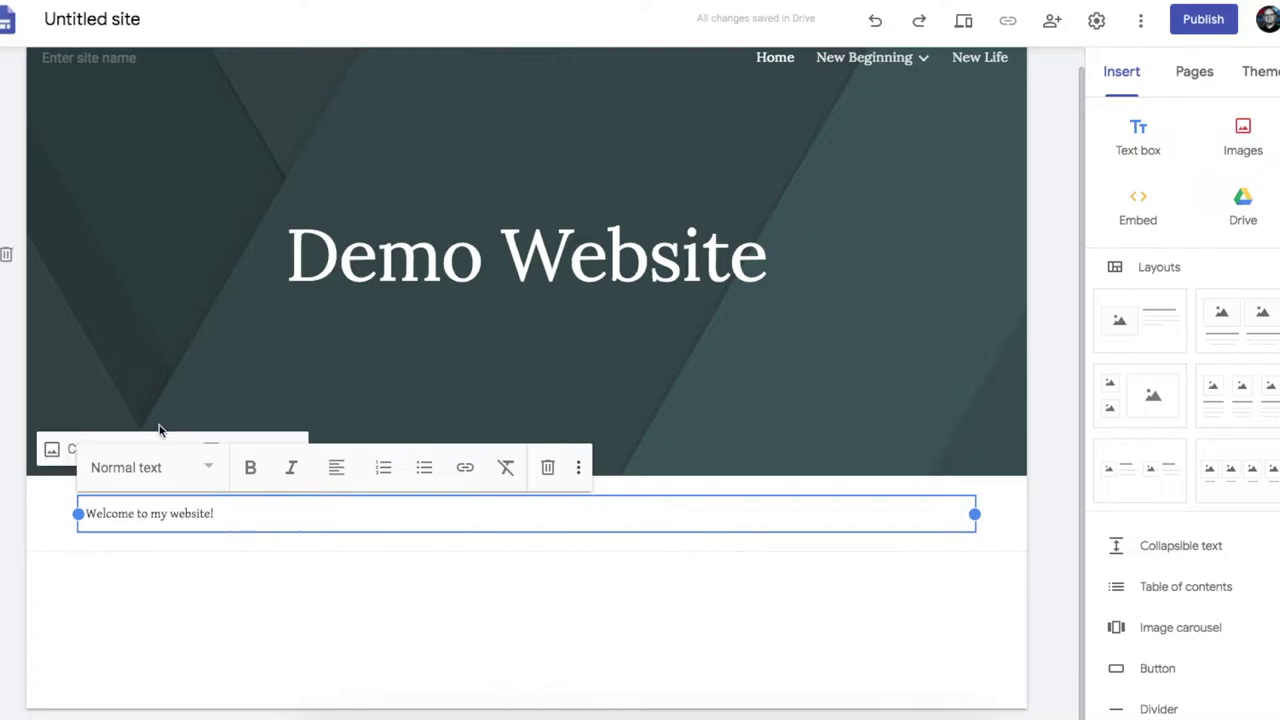
Apply the Title text style to the welcome text
click(150, 467)
click(151, 526)
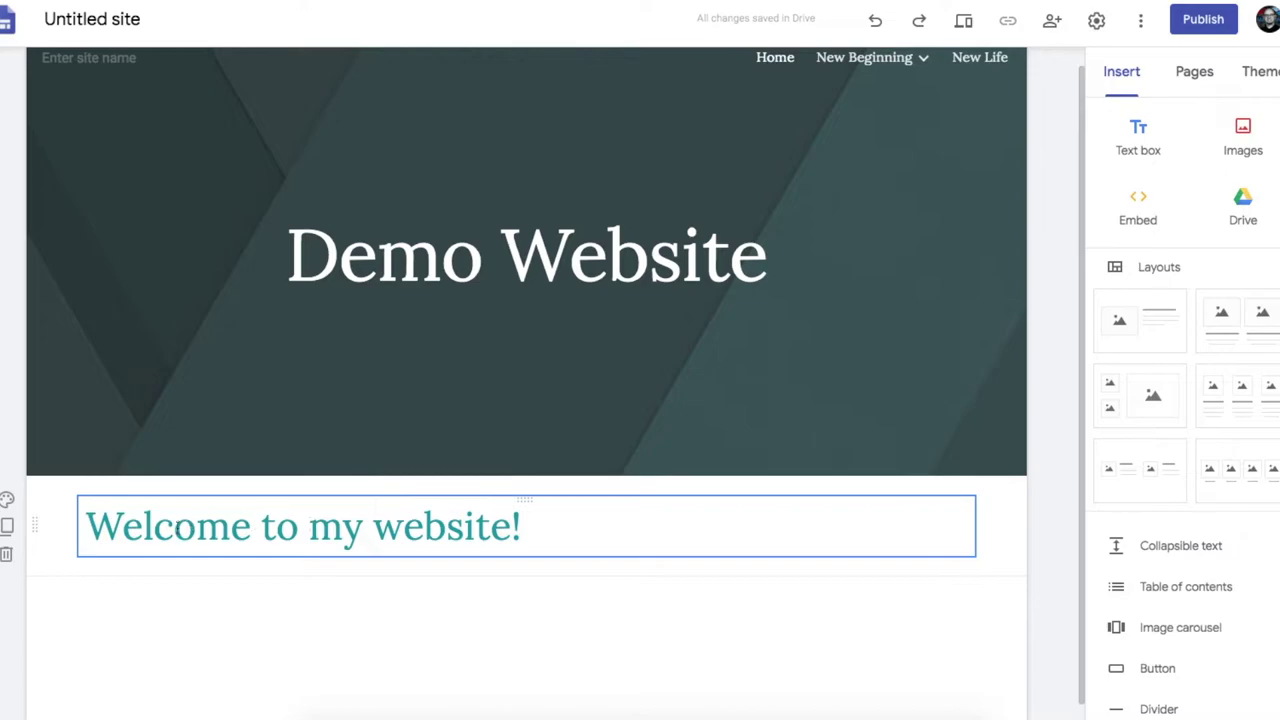
click(167, 578)
Insert a text box below the welcome text reading "Please take a look around this amazing website."
double_click(176, 595)
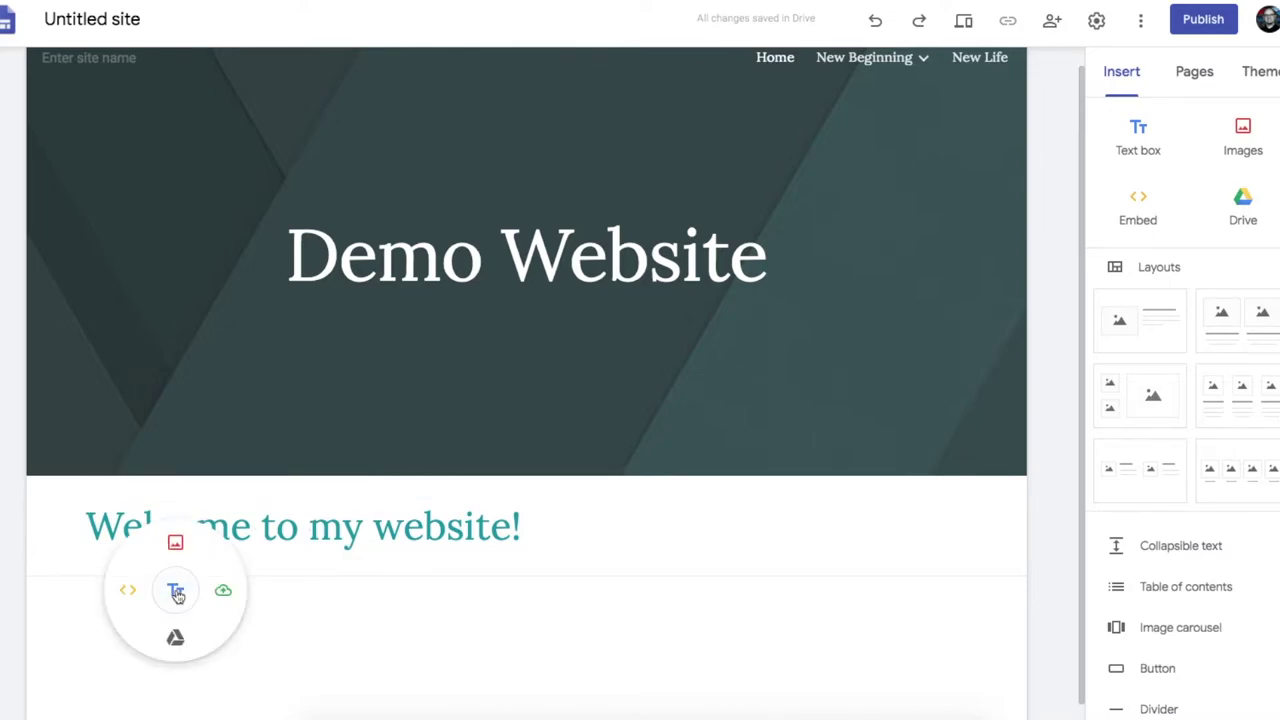
click(176, 595)
text(Please take a look around this amazing website.)
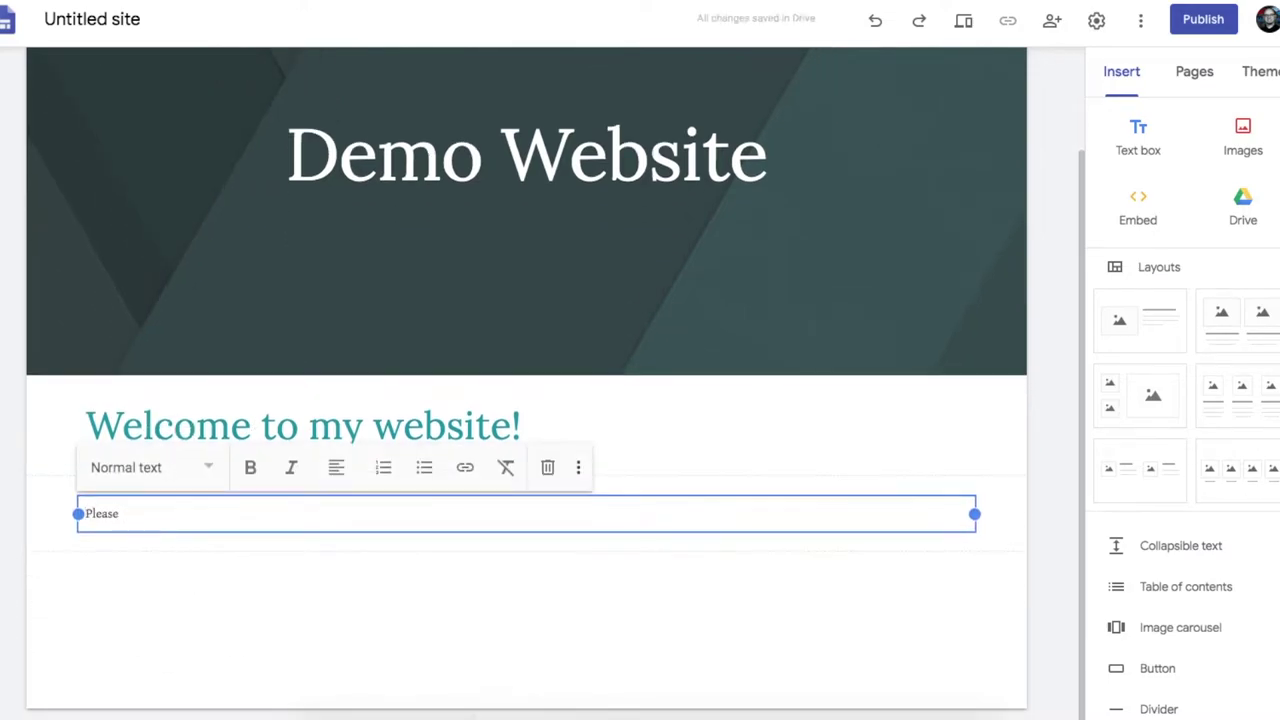
click(193, 571)
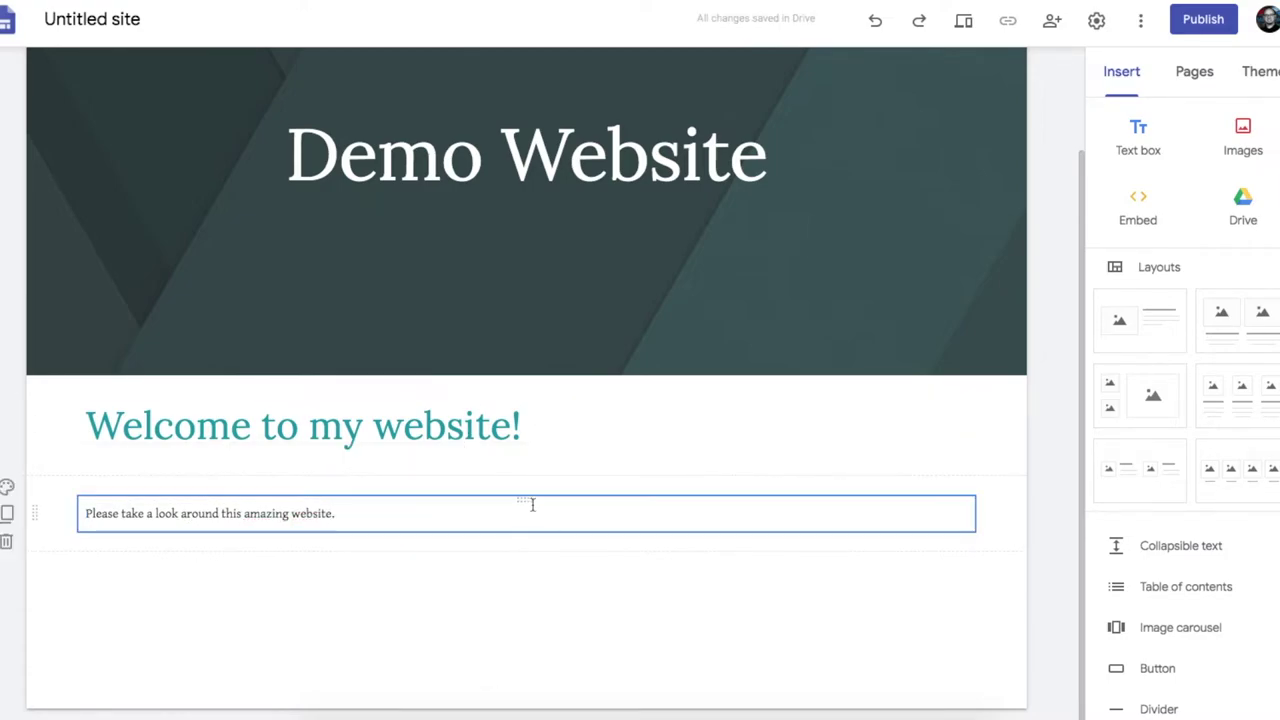
Move the "Please take a look around this amazing website." text box above the welcome title
drag(526, 500, 526, 380)
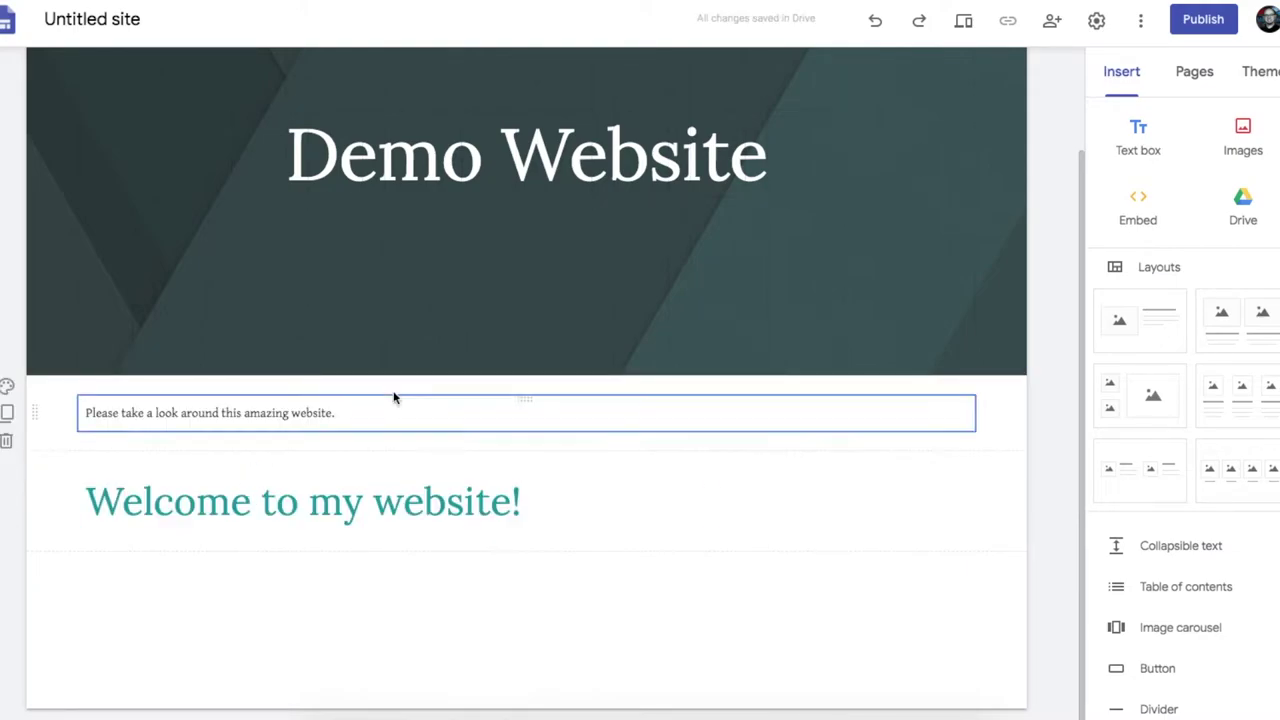
click(507, 412)
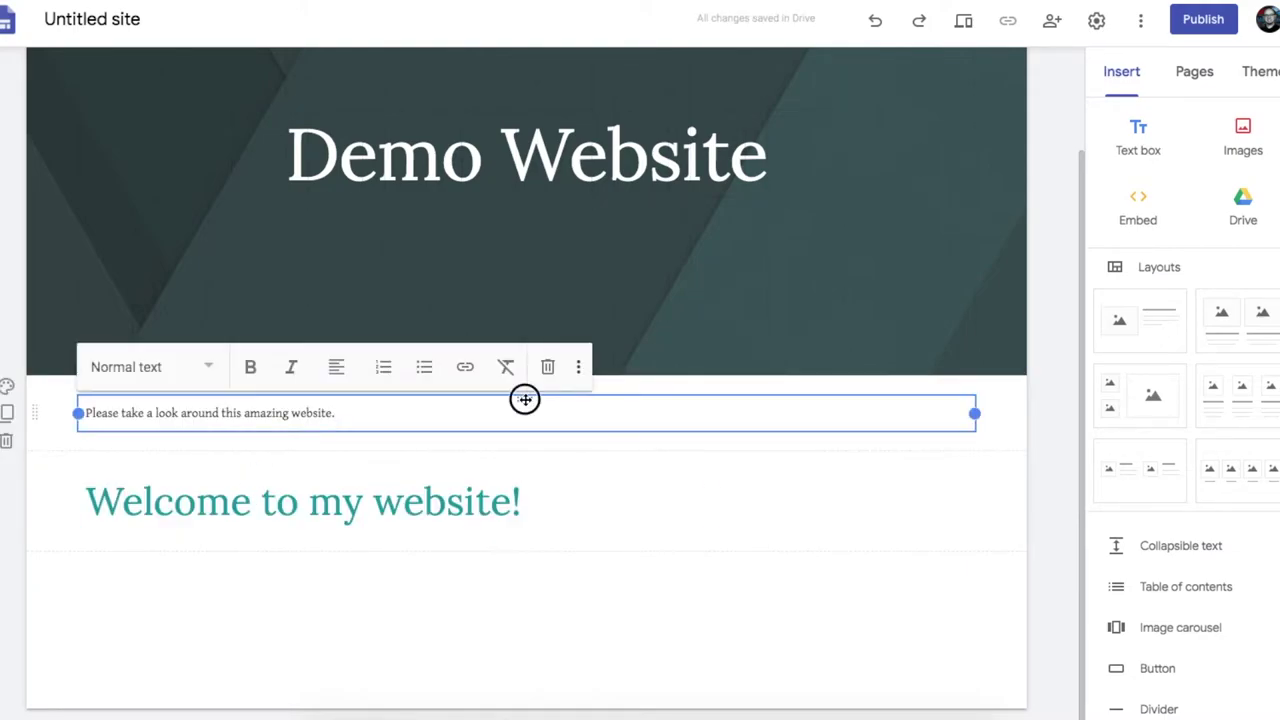
Place the "Please take a look around this amazing website." text beneath the welcome title in one section and narrow the title box to about two thirds width
drag(525, 399, 311, 531)
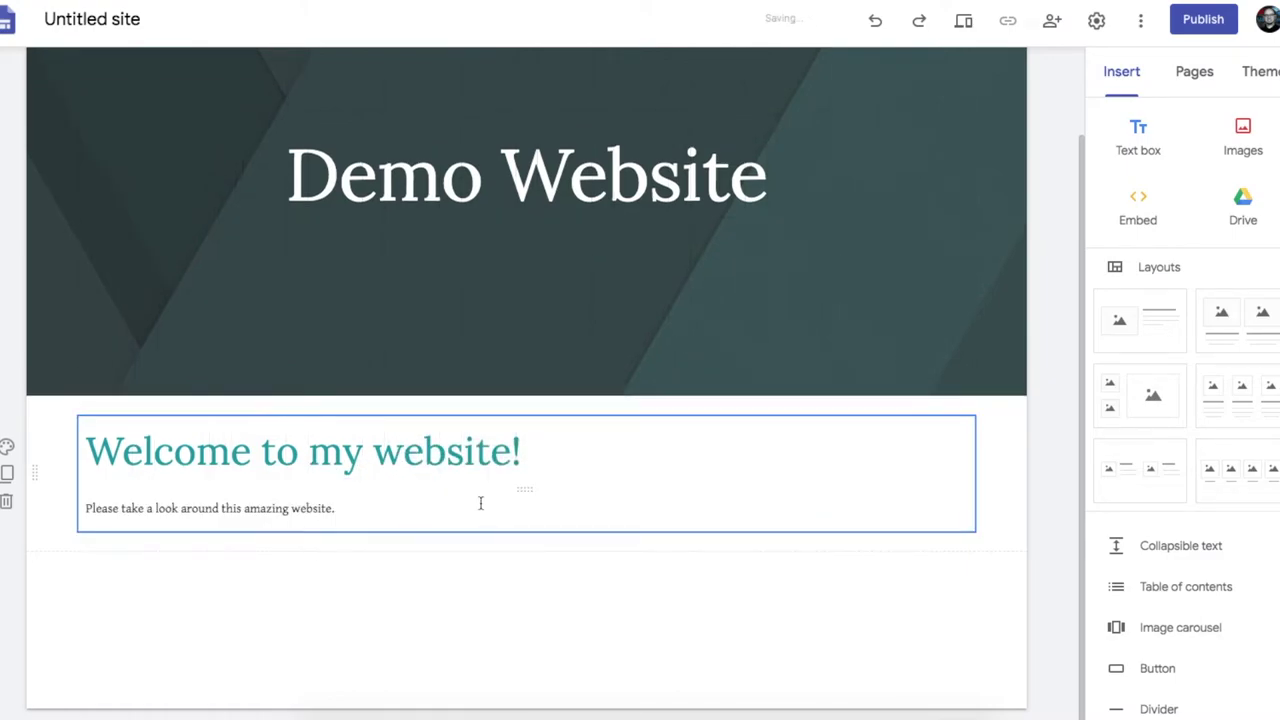
drag(528, 424, 509, 588)
click(956, 470)
drag(975, 451, 634, 452)
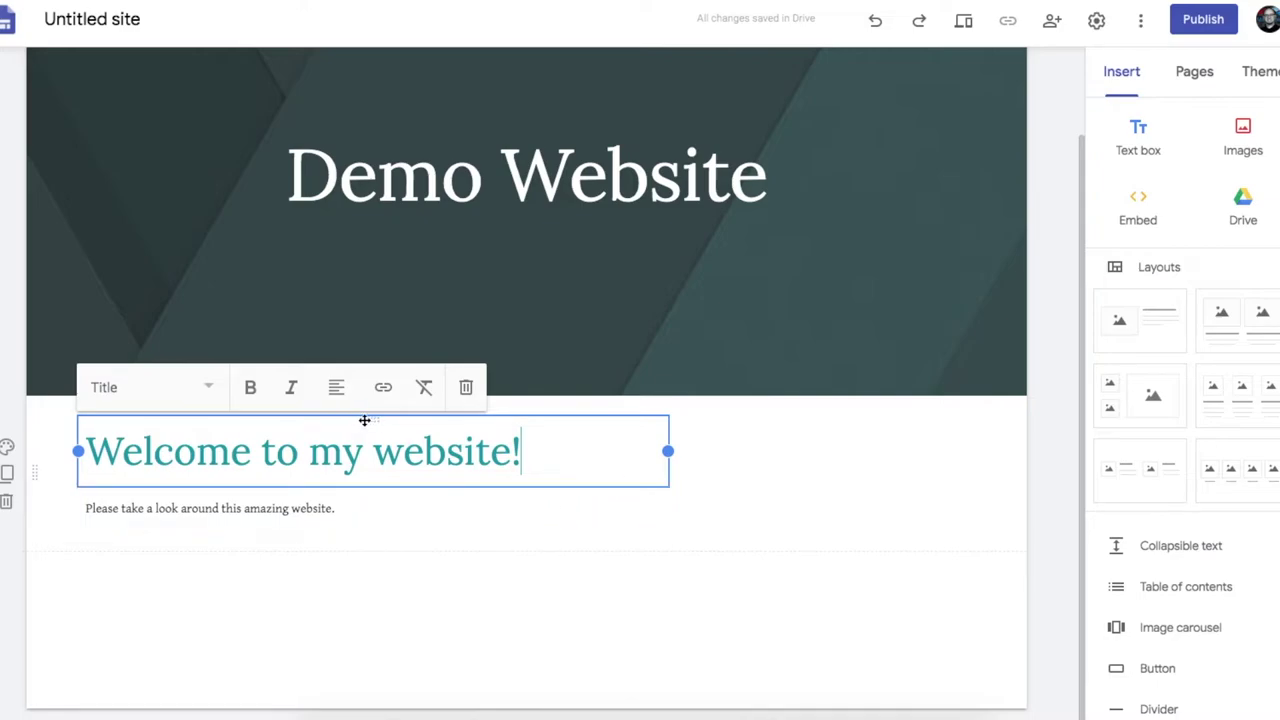
Move the welcome title to the right of the smaller text, then return it above that text
drag(363, 420, 736, 431)
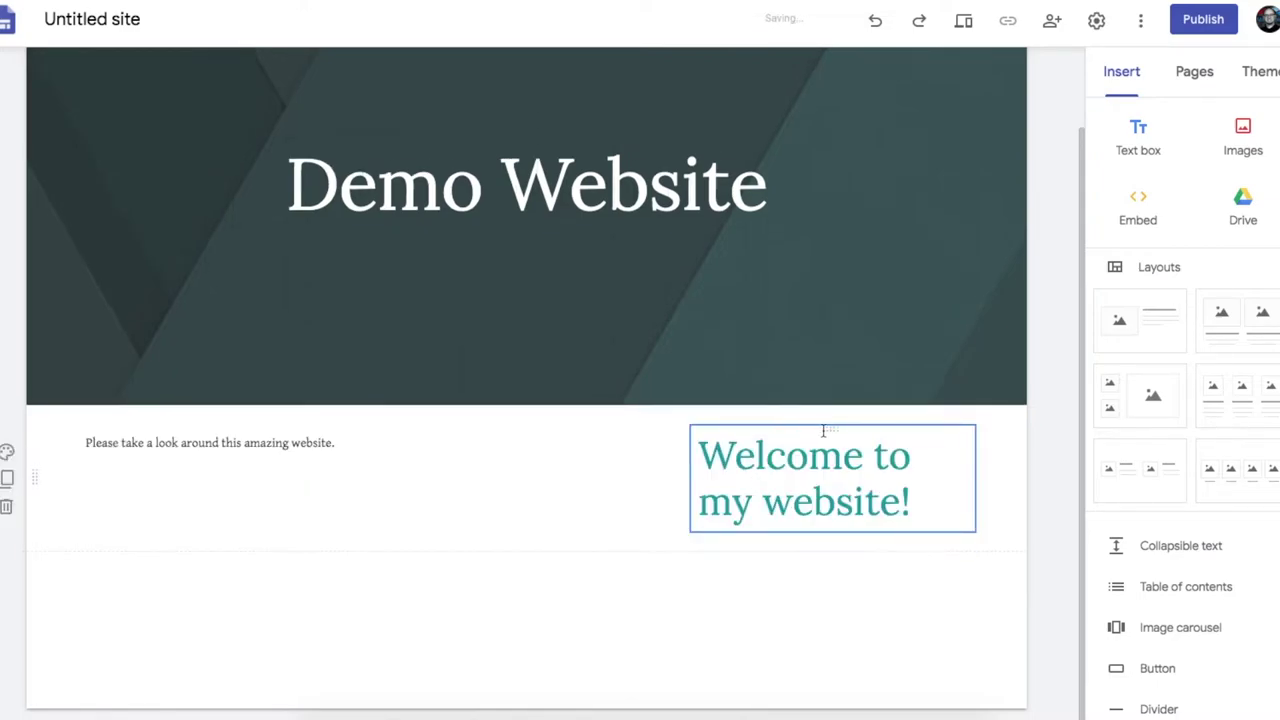
drag(832, 430, 293, 487)
click(400, 456)
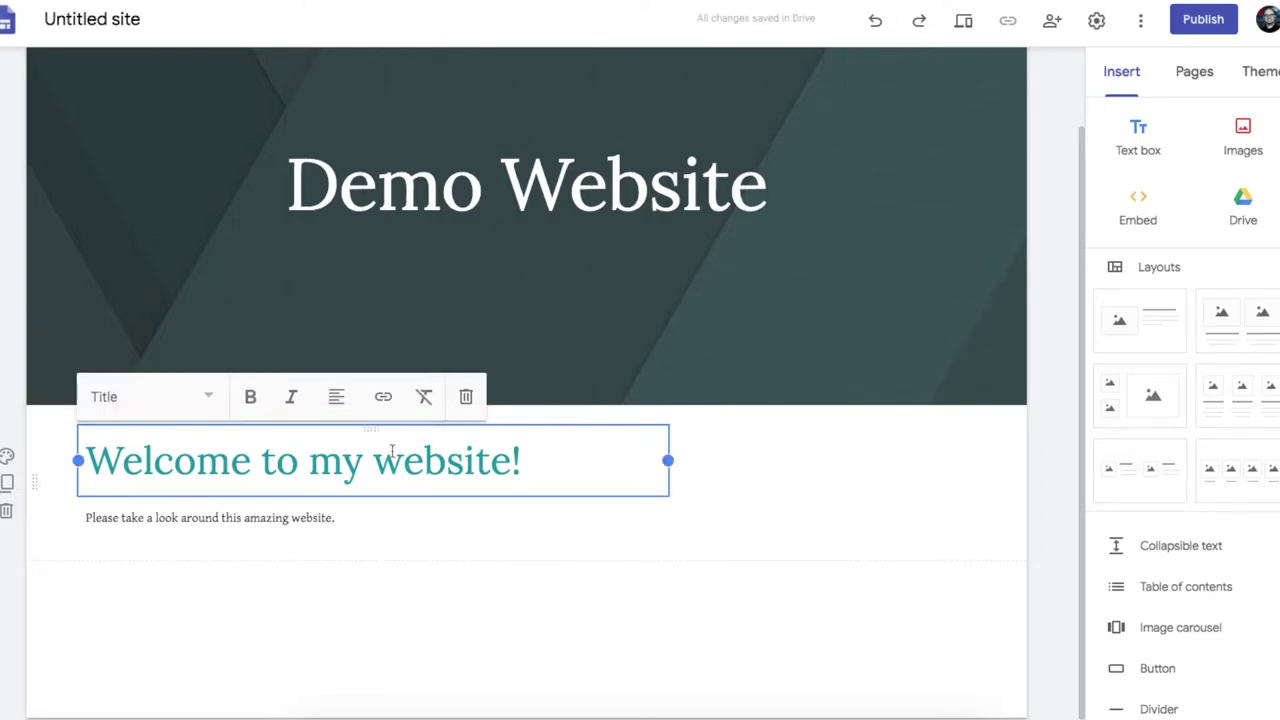
Move the "Please take a look around this amazing website." text box into its own section below the welcome title
click(463, 560)
click(446, 527)
drag(368, 496, 516, 568)
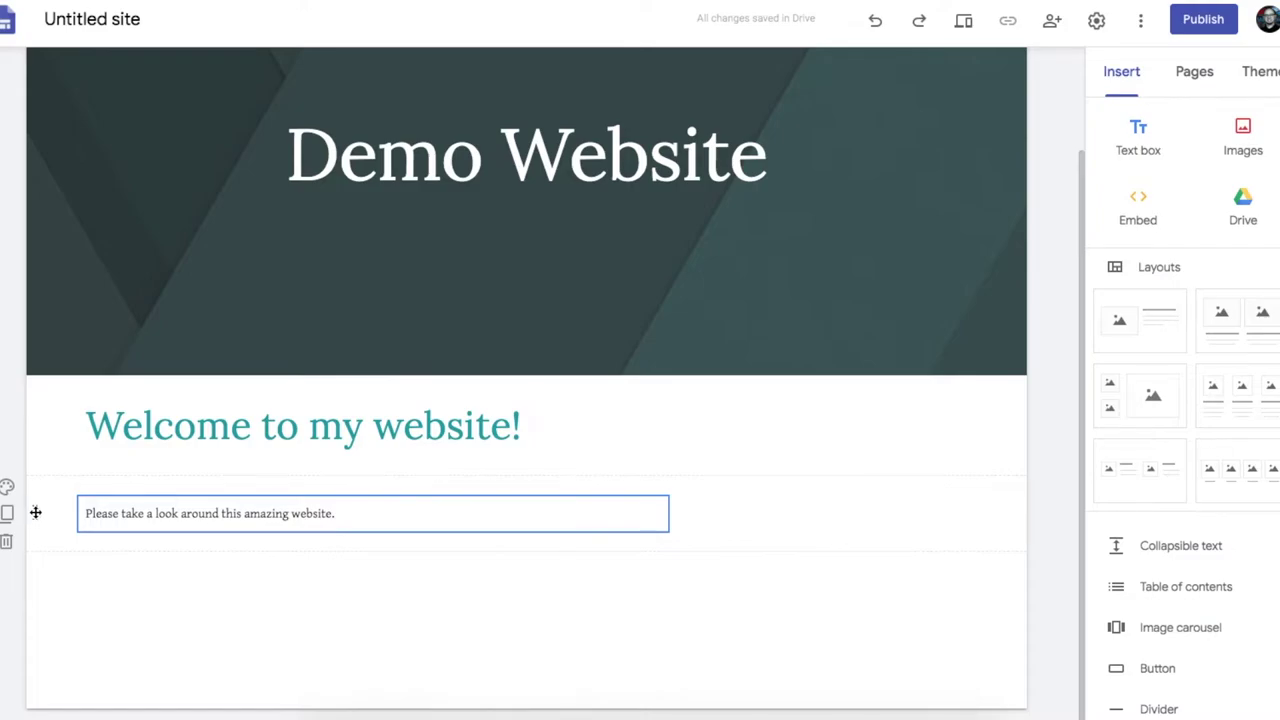
drag(35, 512, 40, 548)
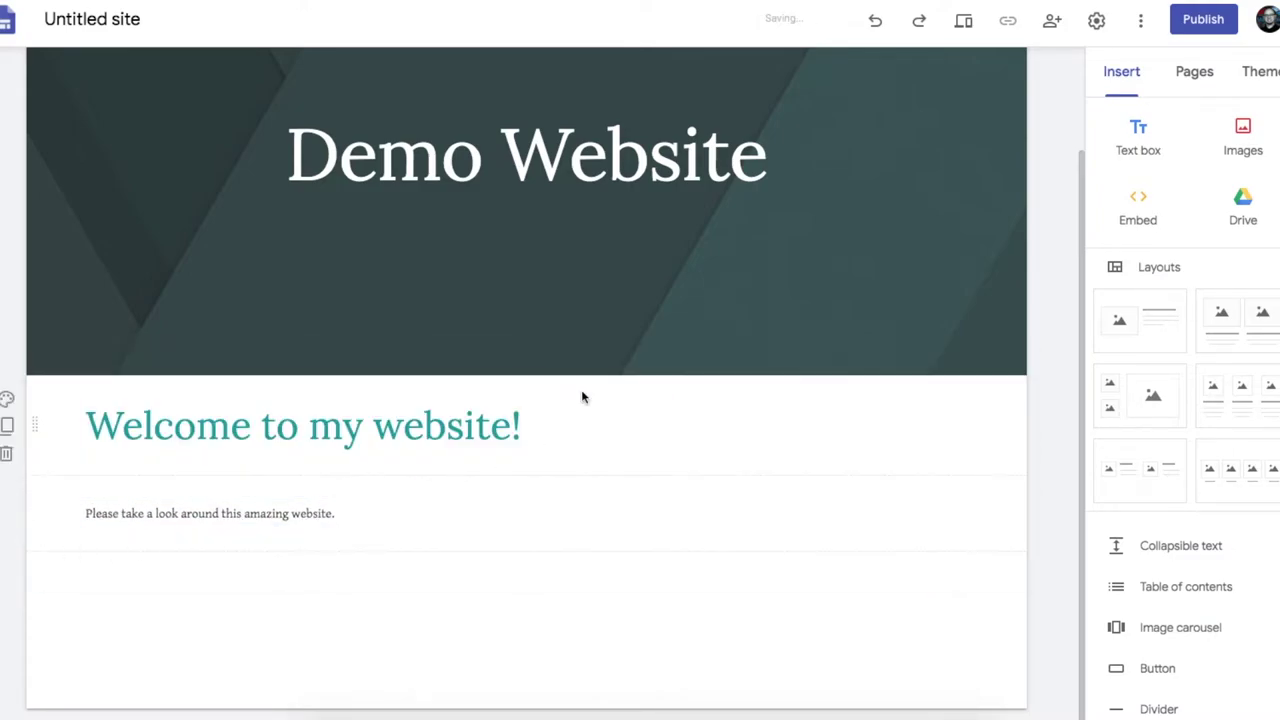
click(771, 429)
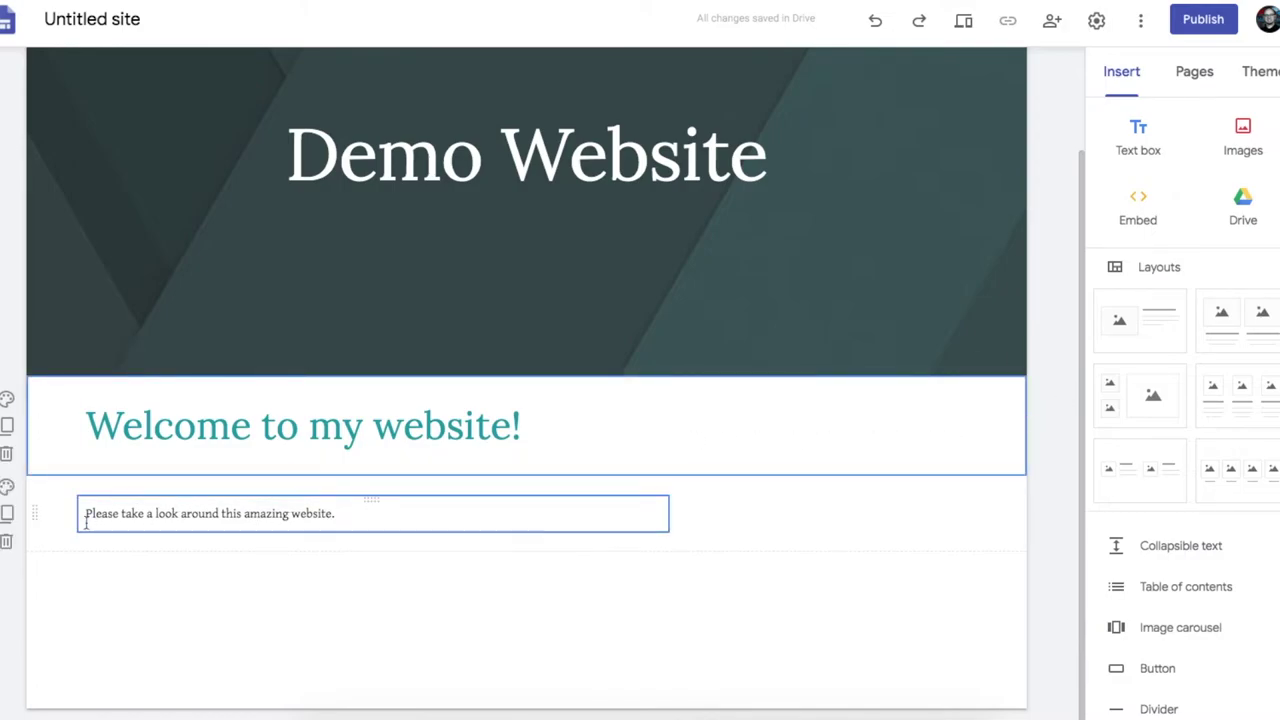
Duplicate the welcome title section and apply the Emphasis 2 background to the lower copy
click(8, 428)
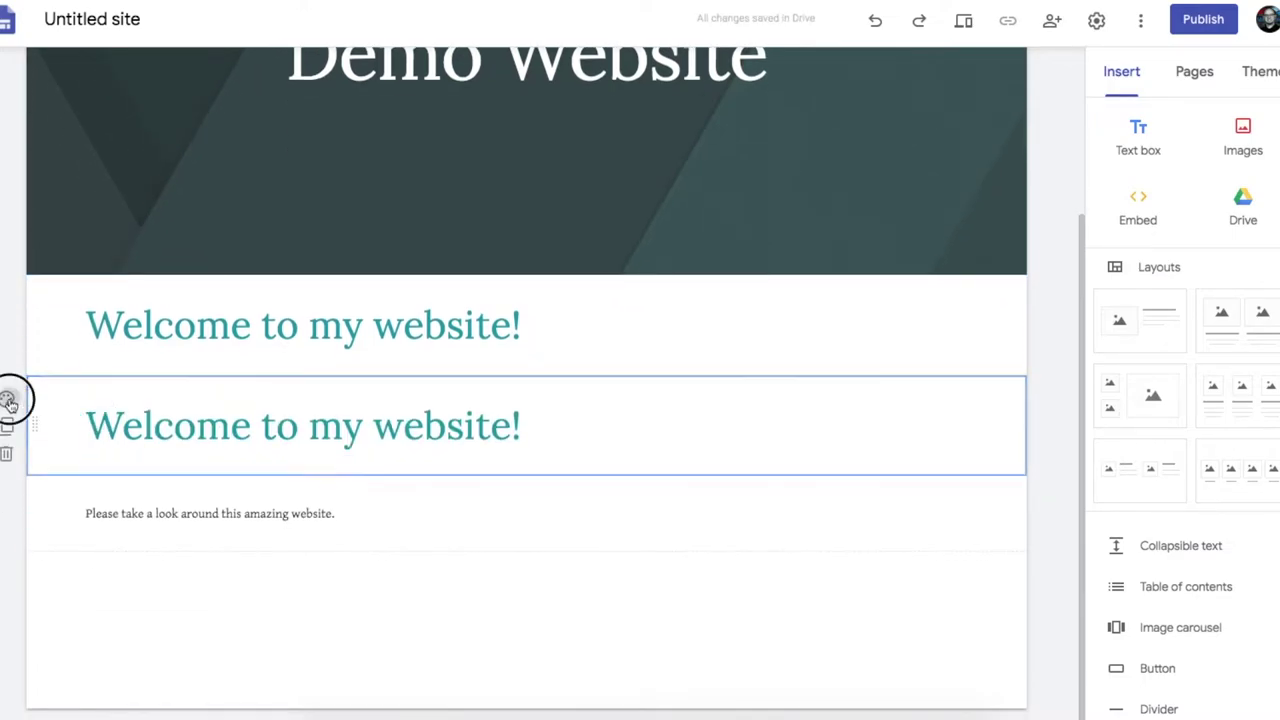
click(8, 401)
click(124, 503)
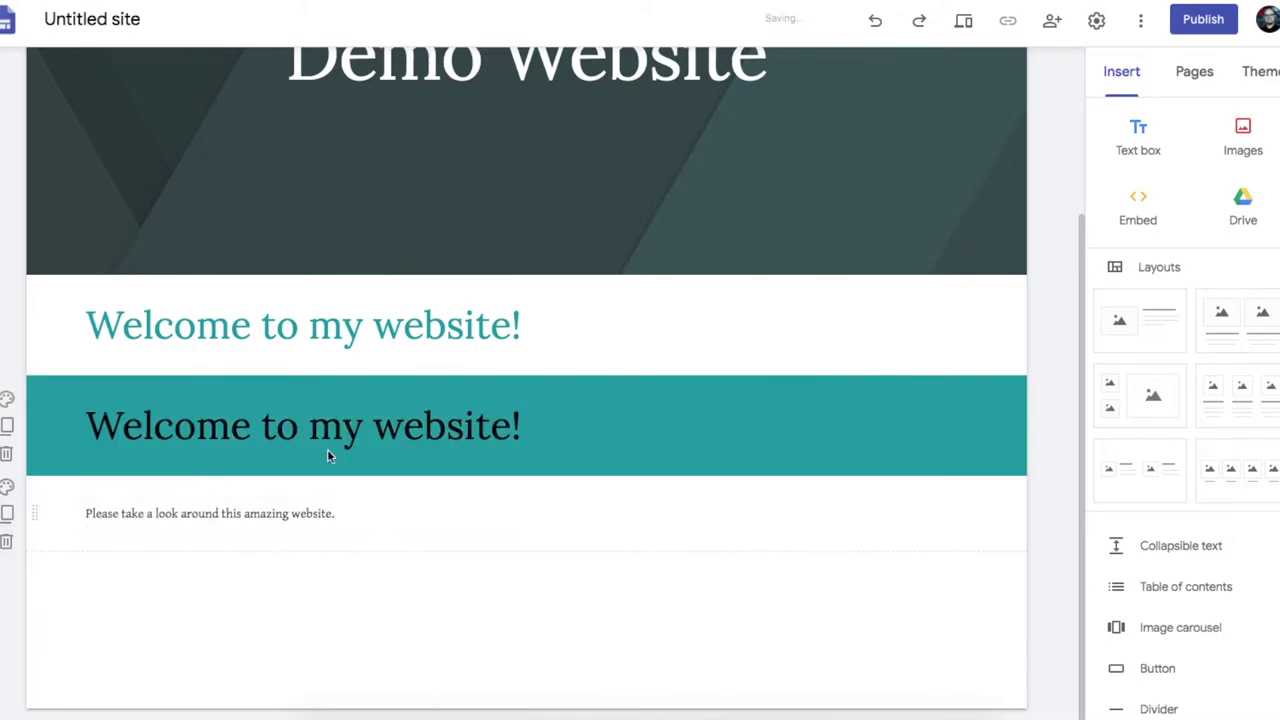
Try the Emphasis 1 and Standard backgrounds on the lower welcome section, then delete that duplicate section
click(1268, 80)
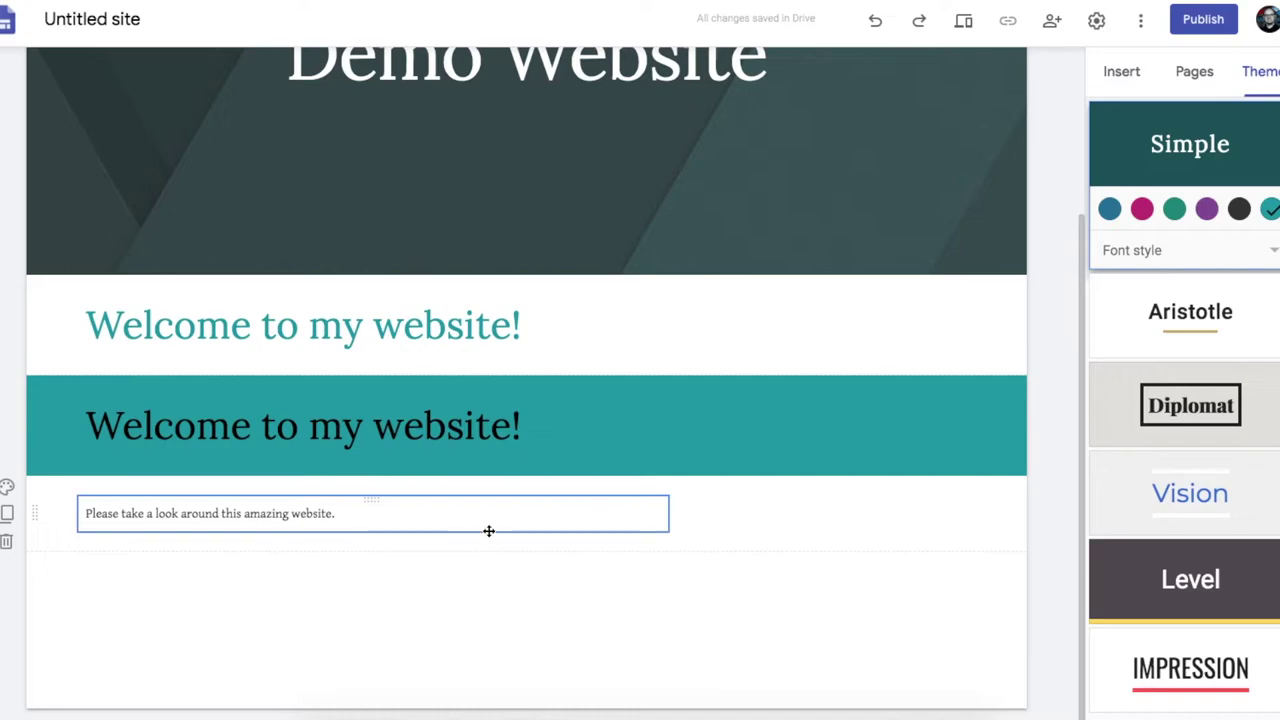
click(6, 401)
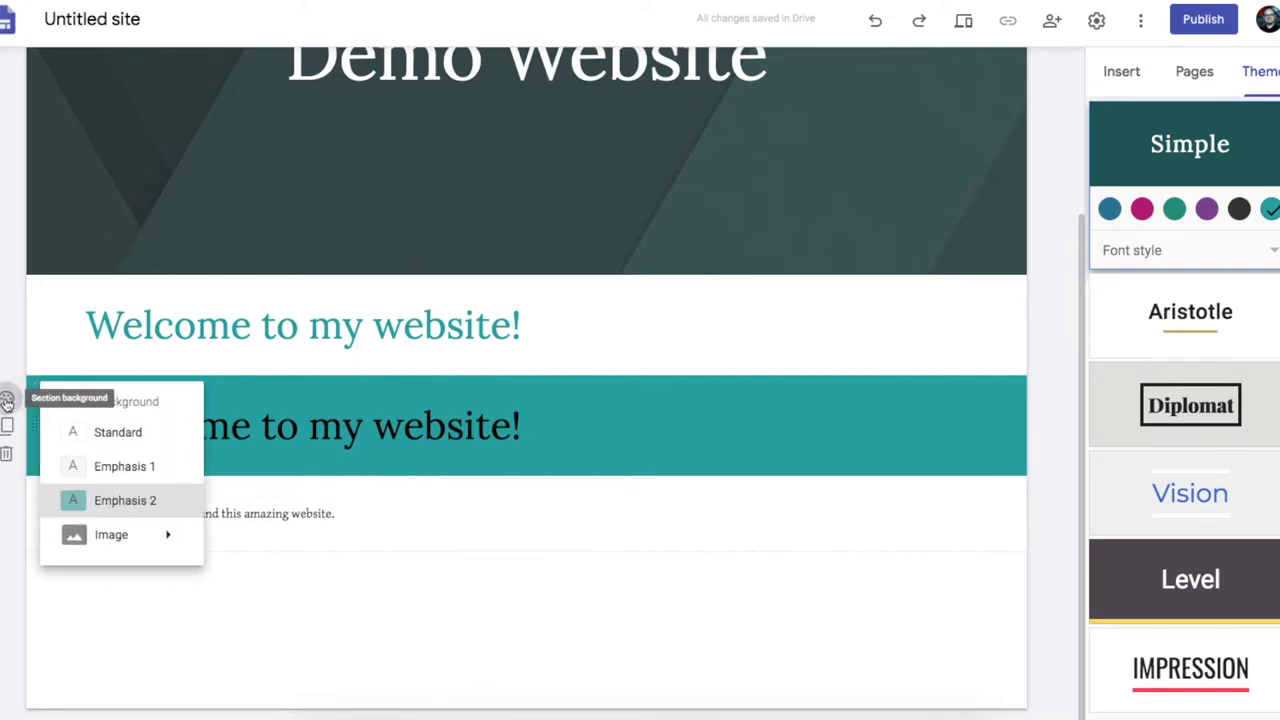
click(108, 464)
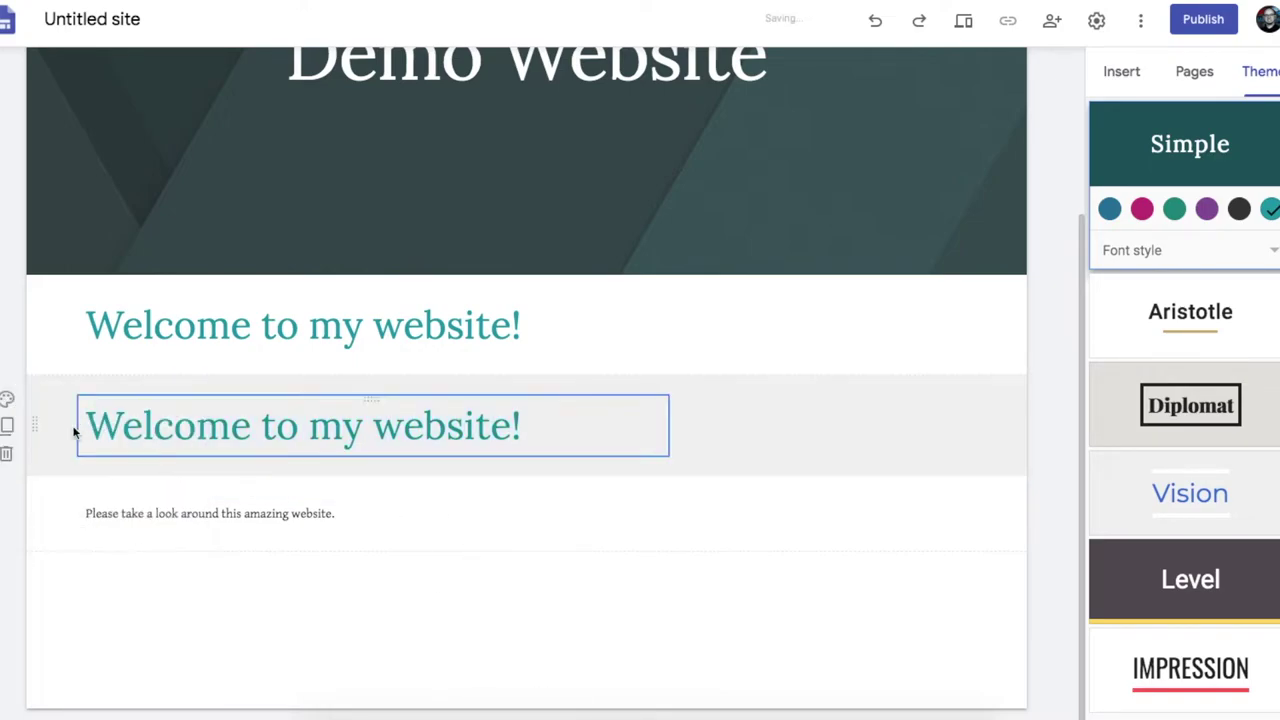
click(6, 401)
click(140, 430)
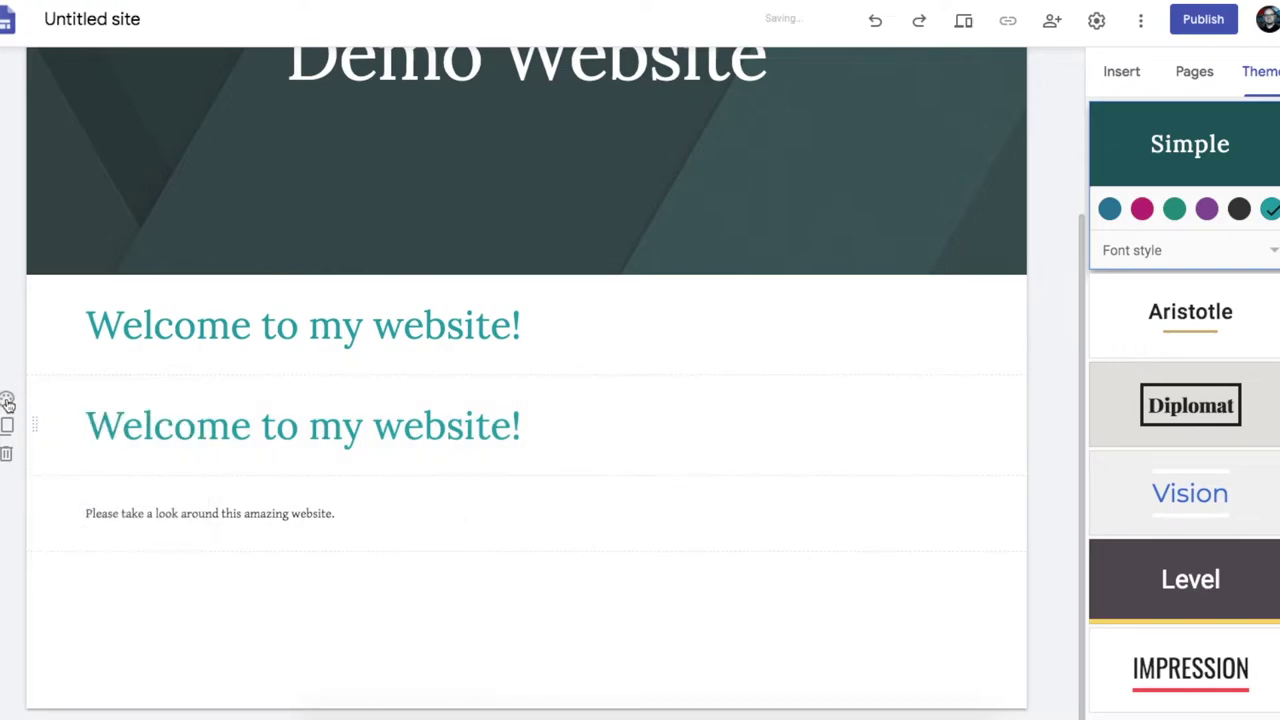
click(6, 454)
Narrow the "Please take a look around this amazing website." text box to a little under half the content width
drag(1000, 520, 443, 520)
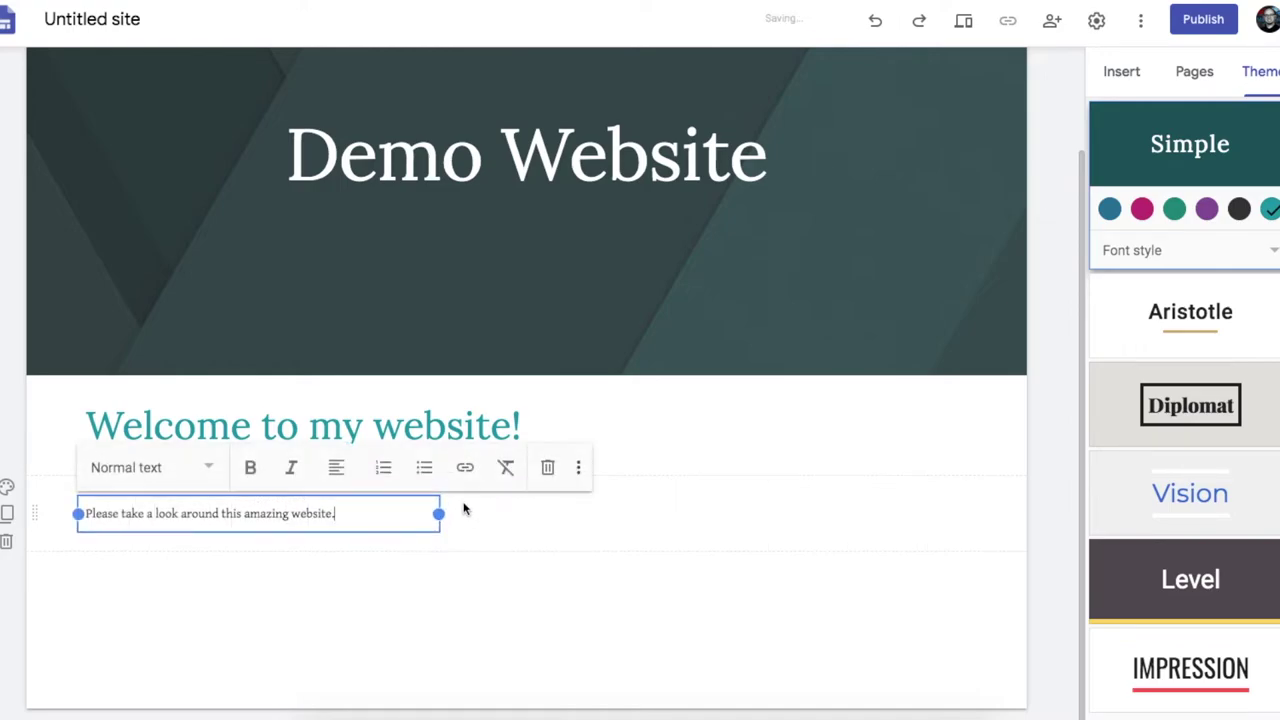
click(258, 505)
drag(257, 500, 425, 503)
click(1245, 128)
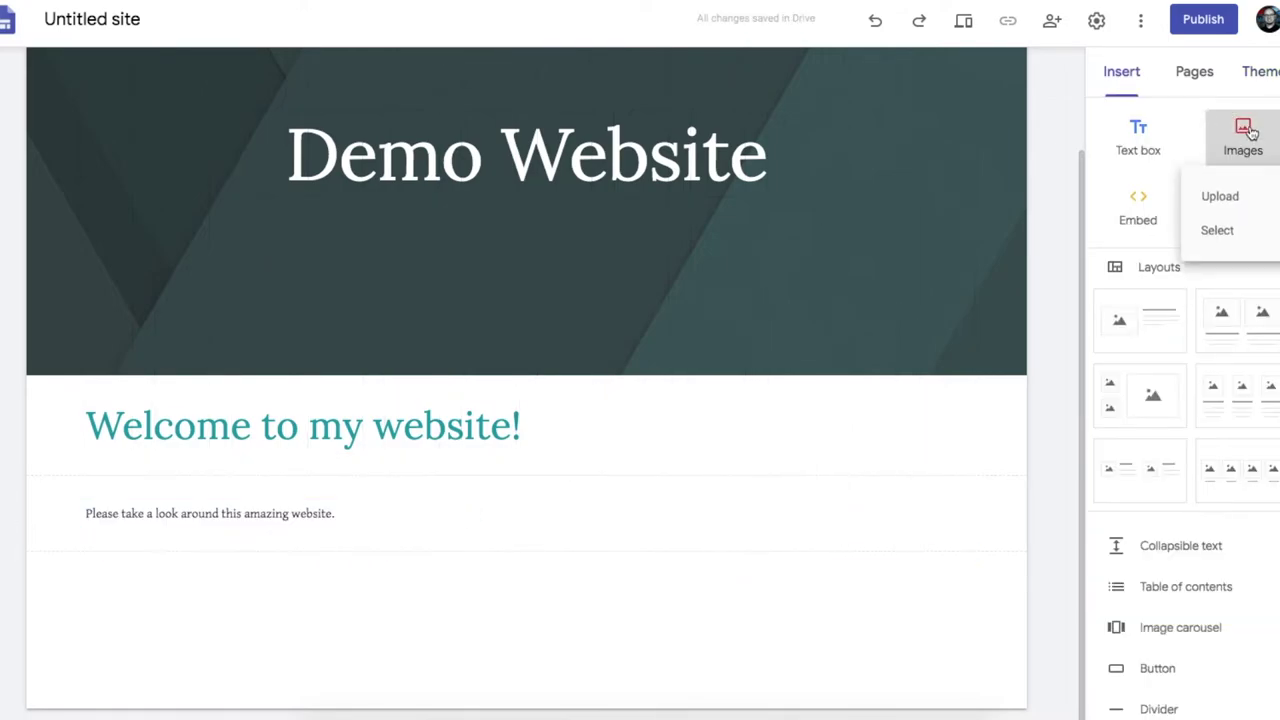
click(1225, 235)
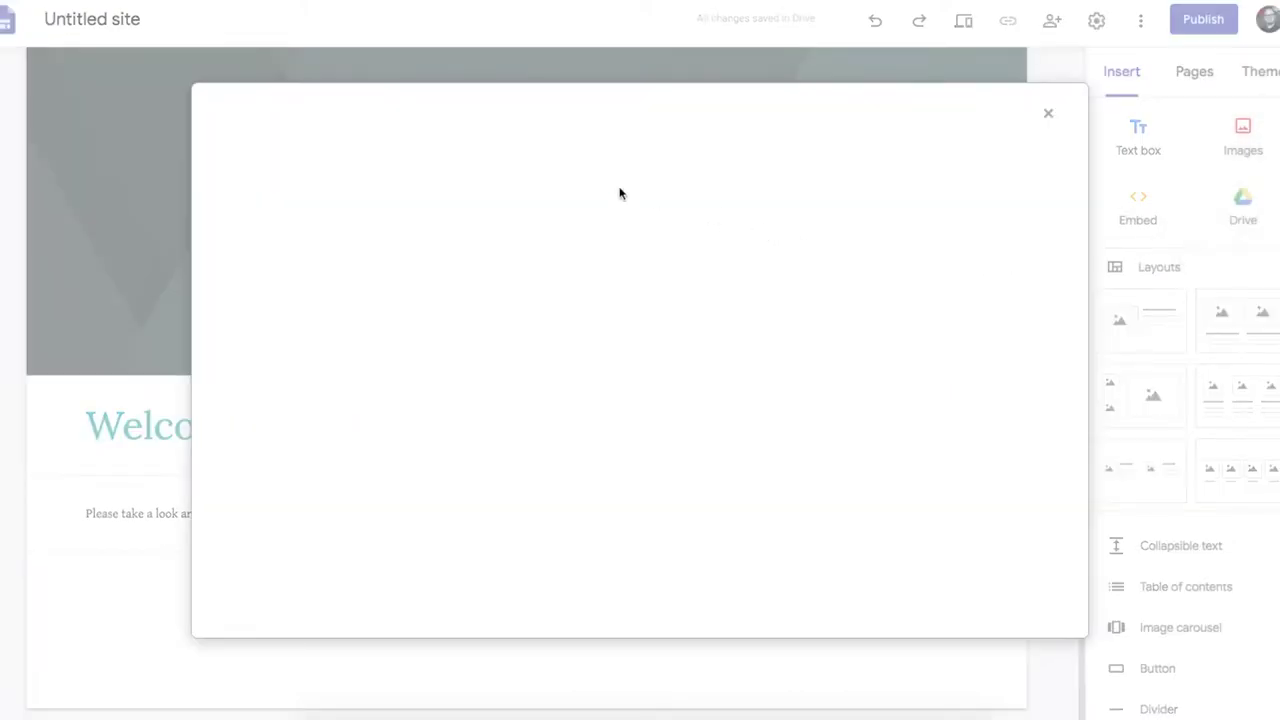
click(1048, 113)
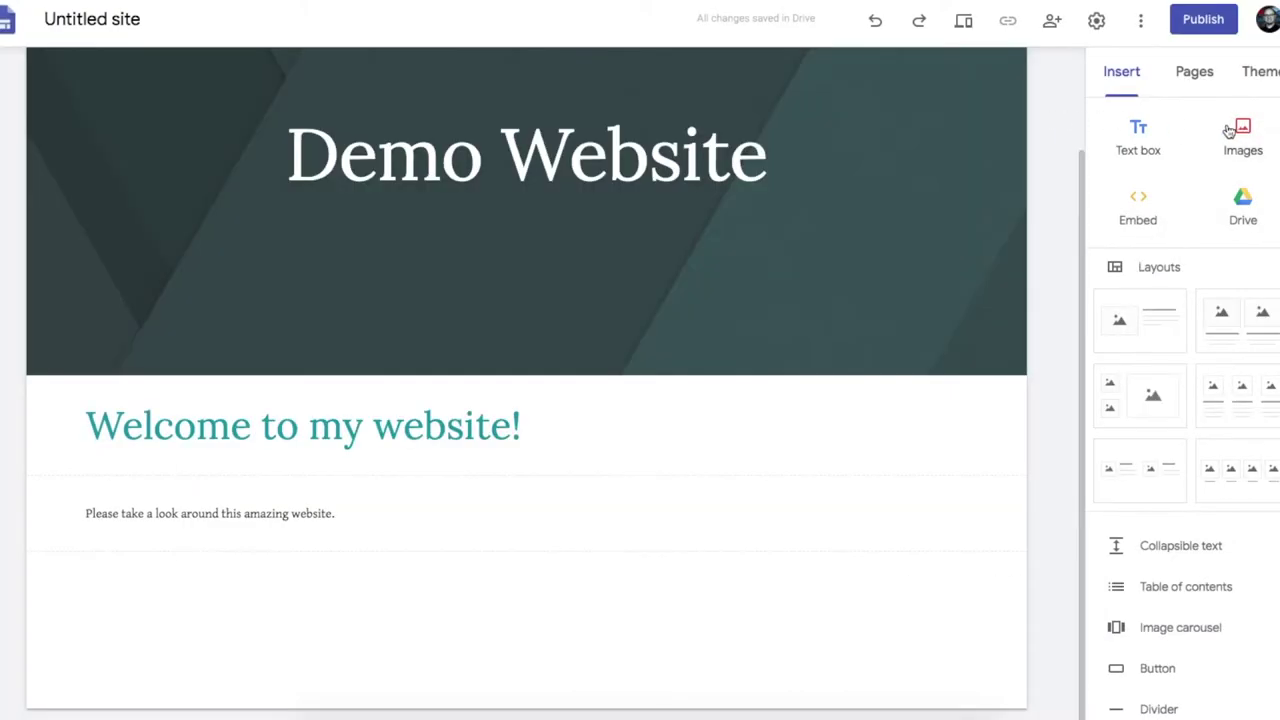
double_click(189, 580)
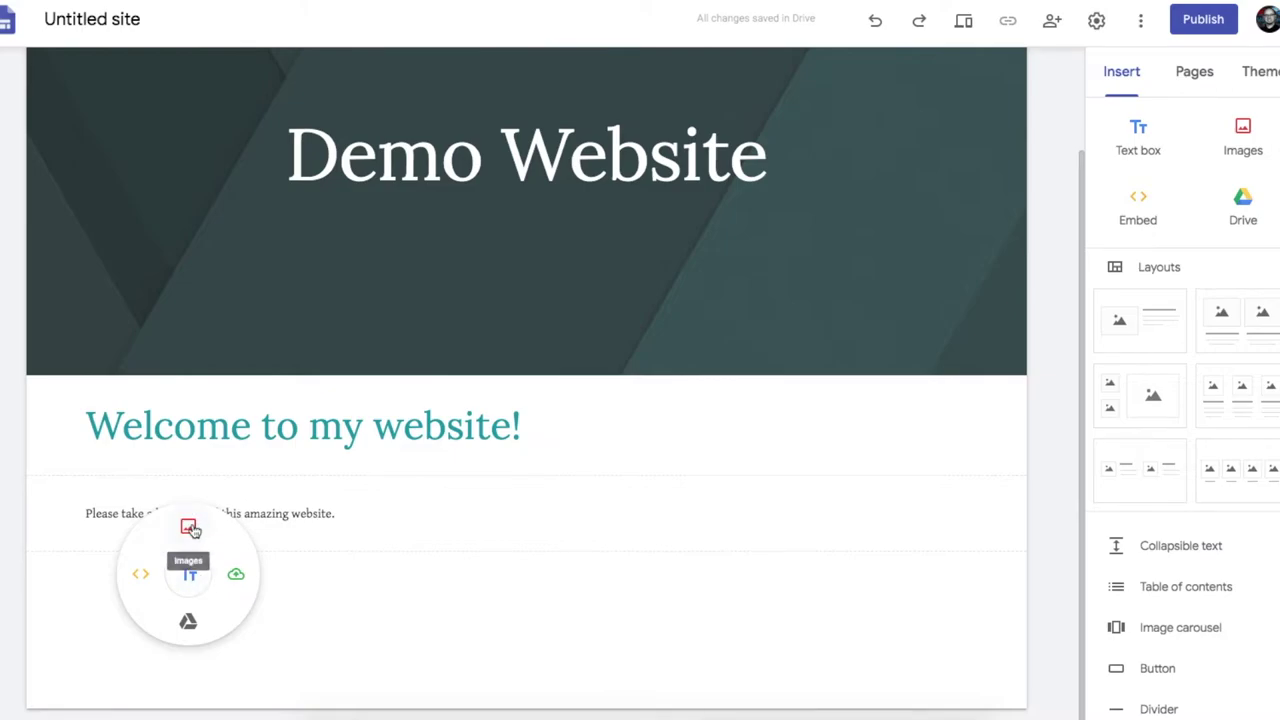
click(189, 528)
key(Escape)
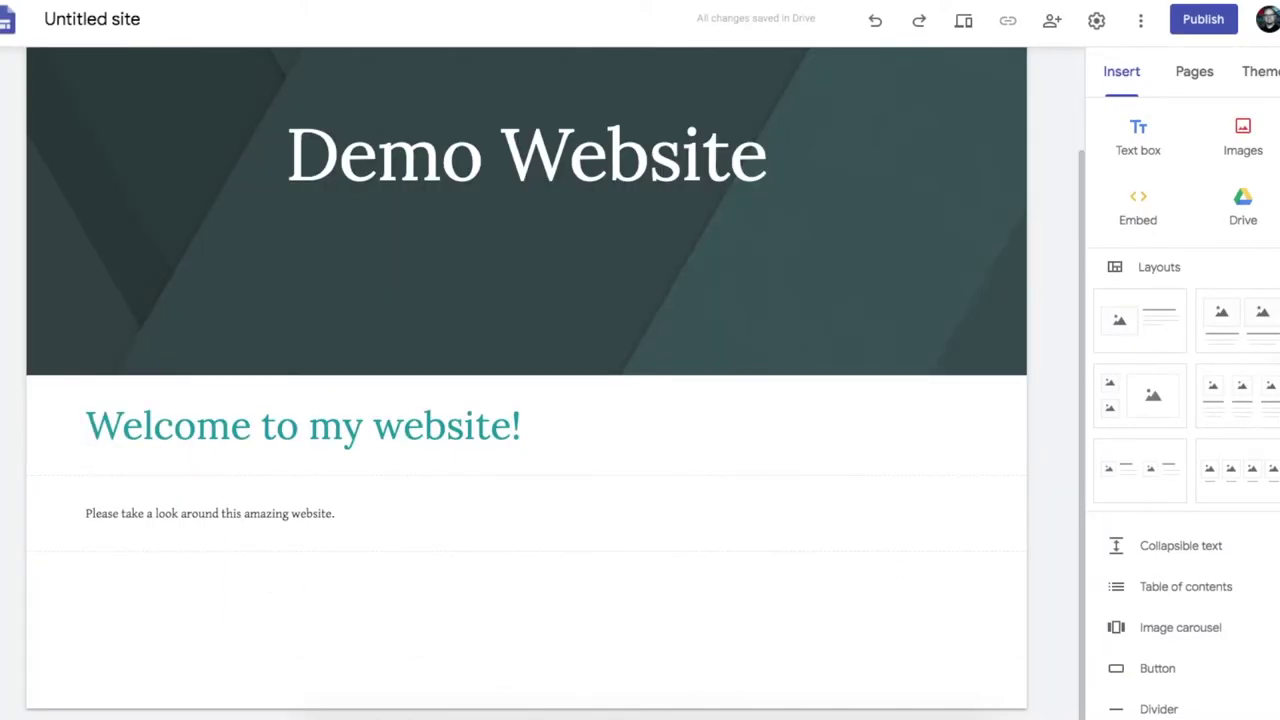
Insert the computer with colourful speech bubbles image from the computer's files into a new section below the text
mouse_move(1279, 360)
mouse_down()
mouse_move(903, 380)
mouse_move(563, 460)
mouse_move(277, 594)
mouse_up()
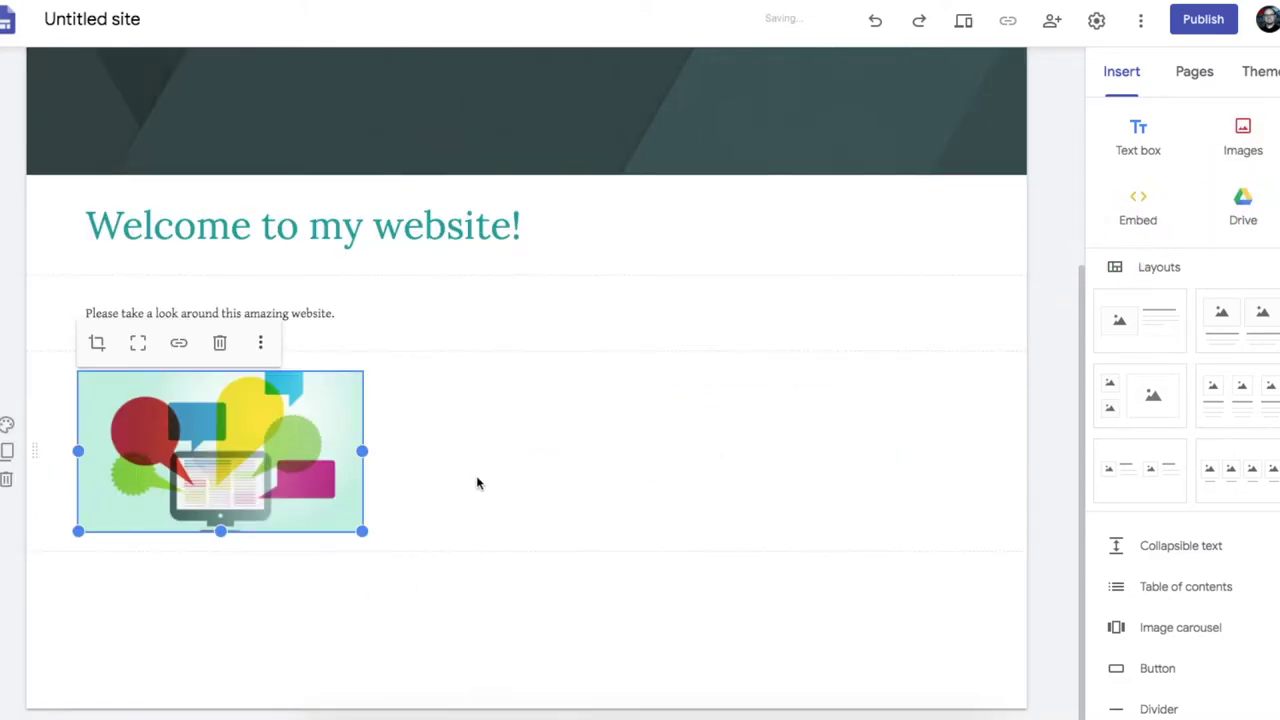
click(1243, 138)
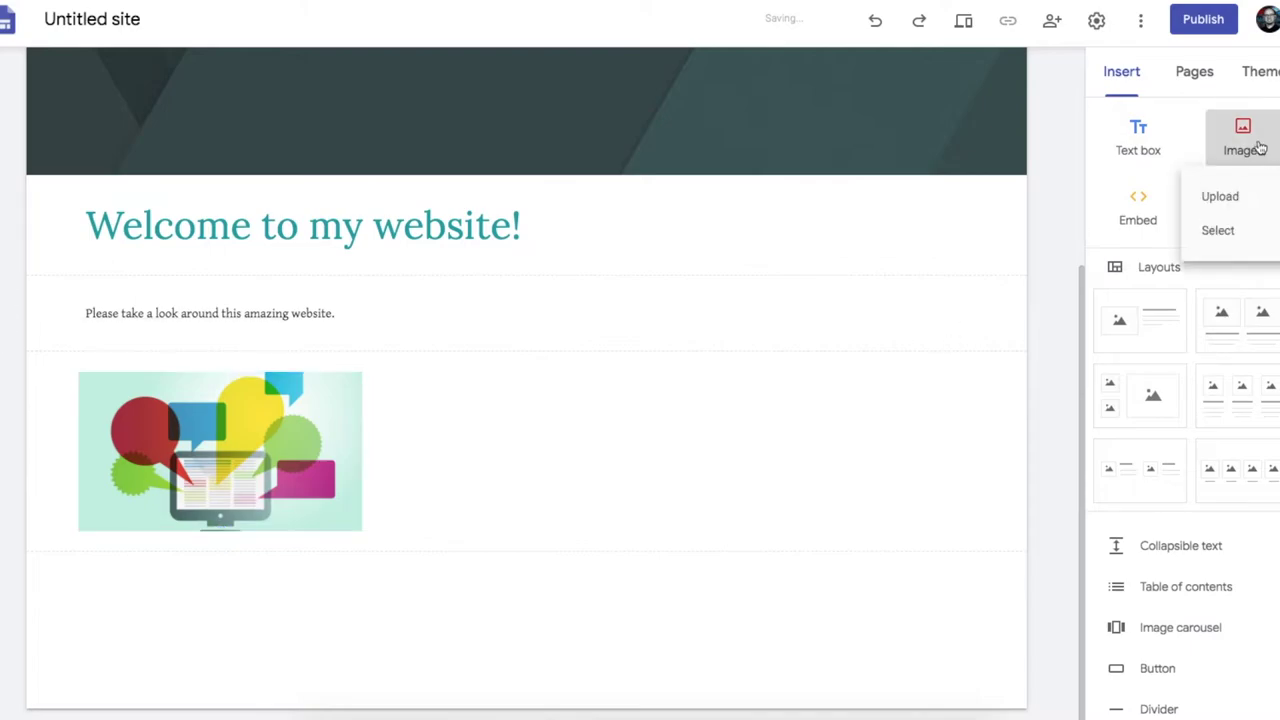
click(577, 486)
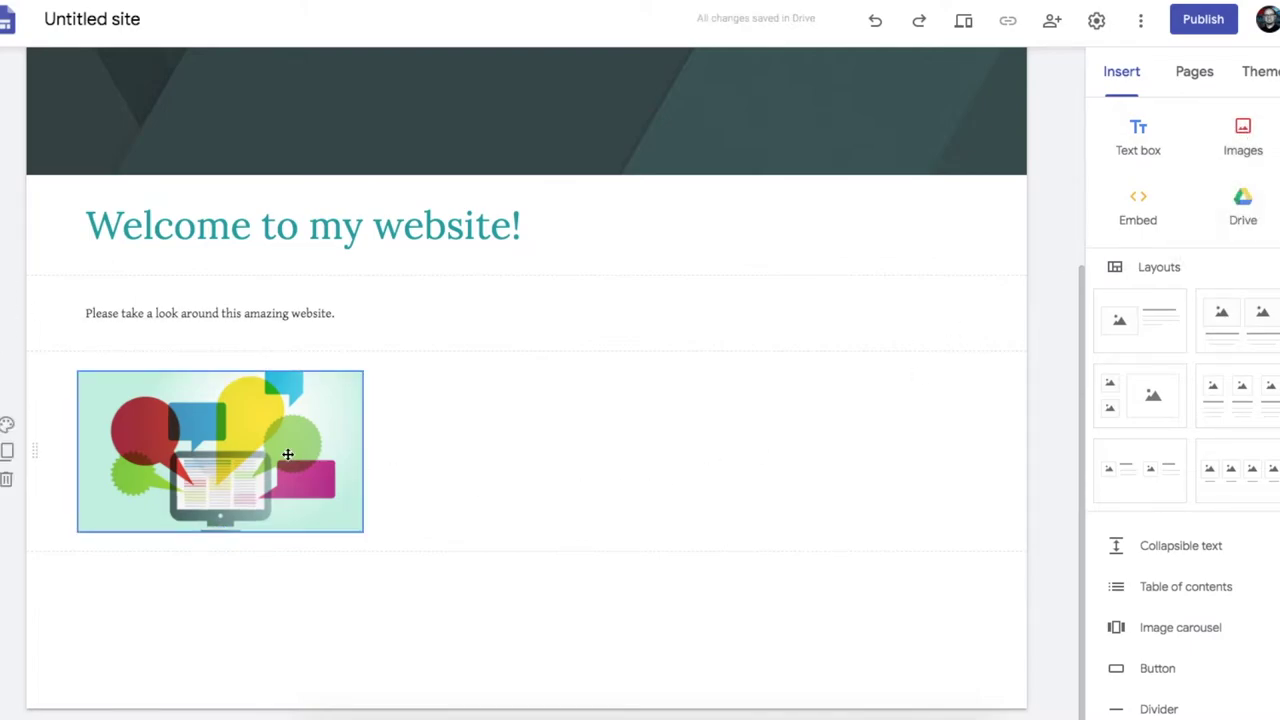
Move the speech bubbles image into the section of the "Please take a look around this amazing website." text, to its right
click(275, 452)
drag(195, 455, 671, 330)
drag(640, 445, 720, 297)
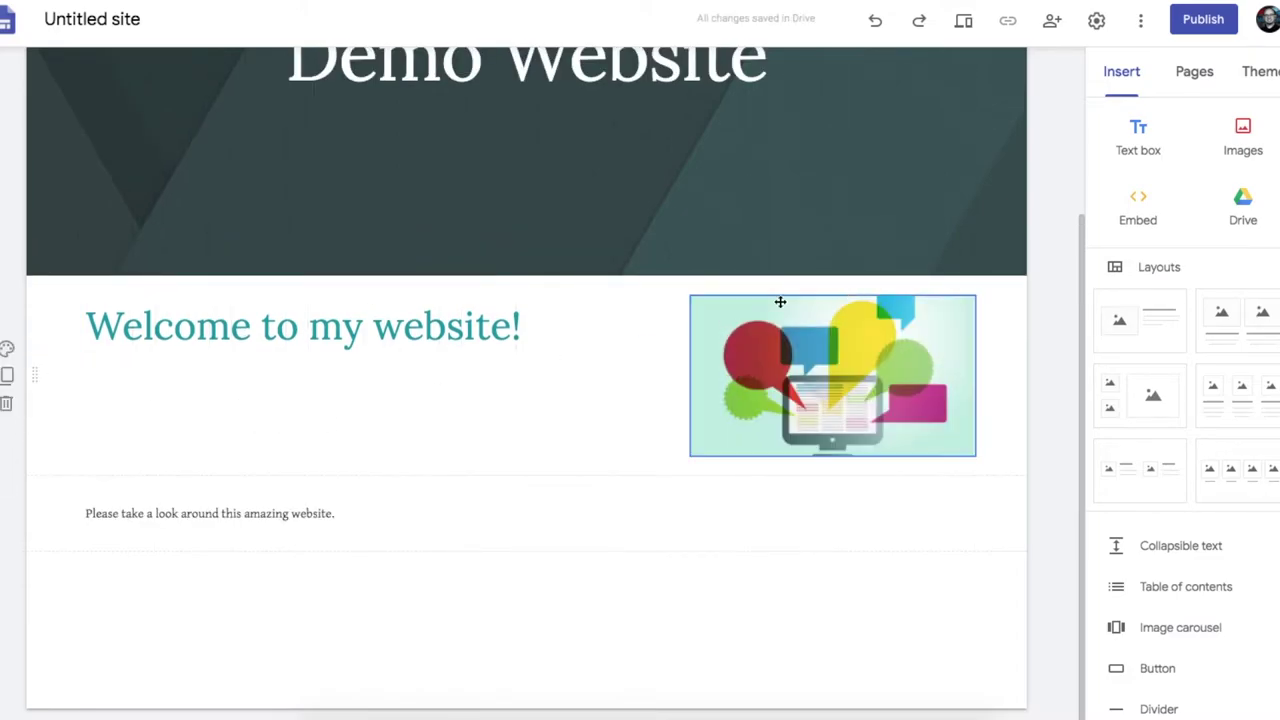
drag(817, 342, 622, 510)
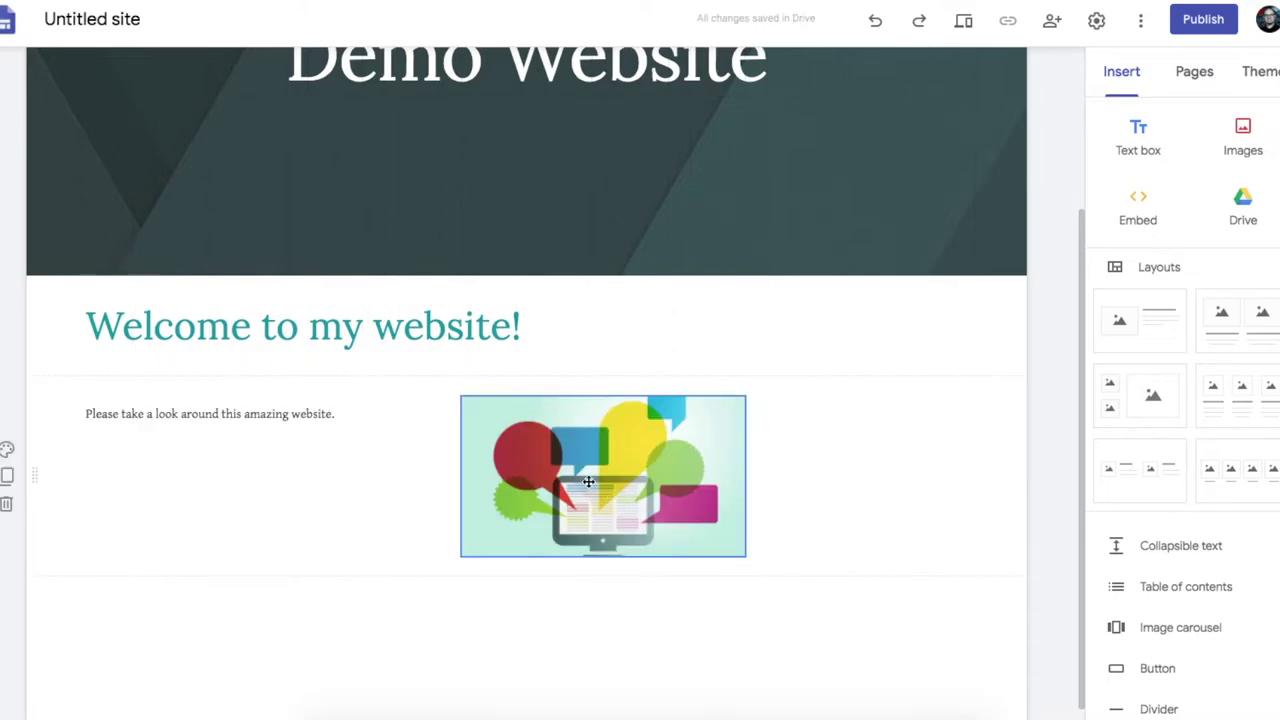
Widen the speech bubbles image to the right edge of the content area and uncrop it
drag(744, 476, 972, 476)
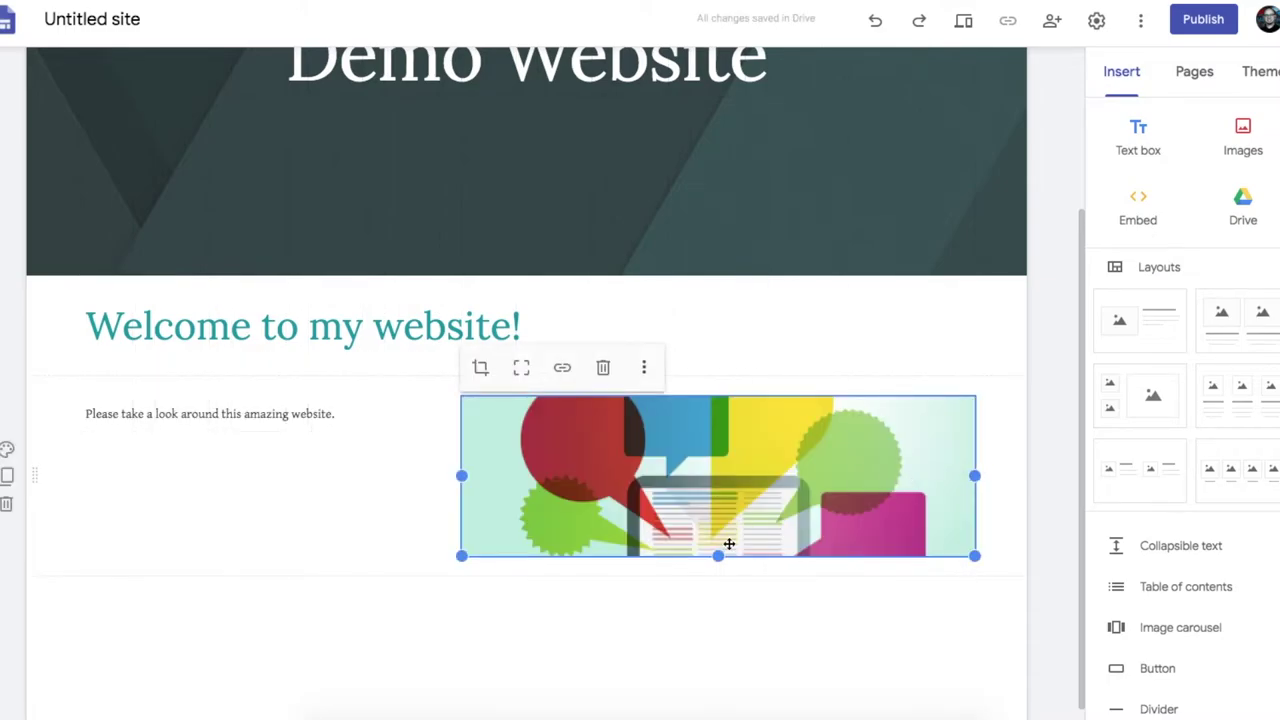
click(525, 370)
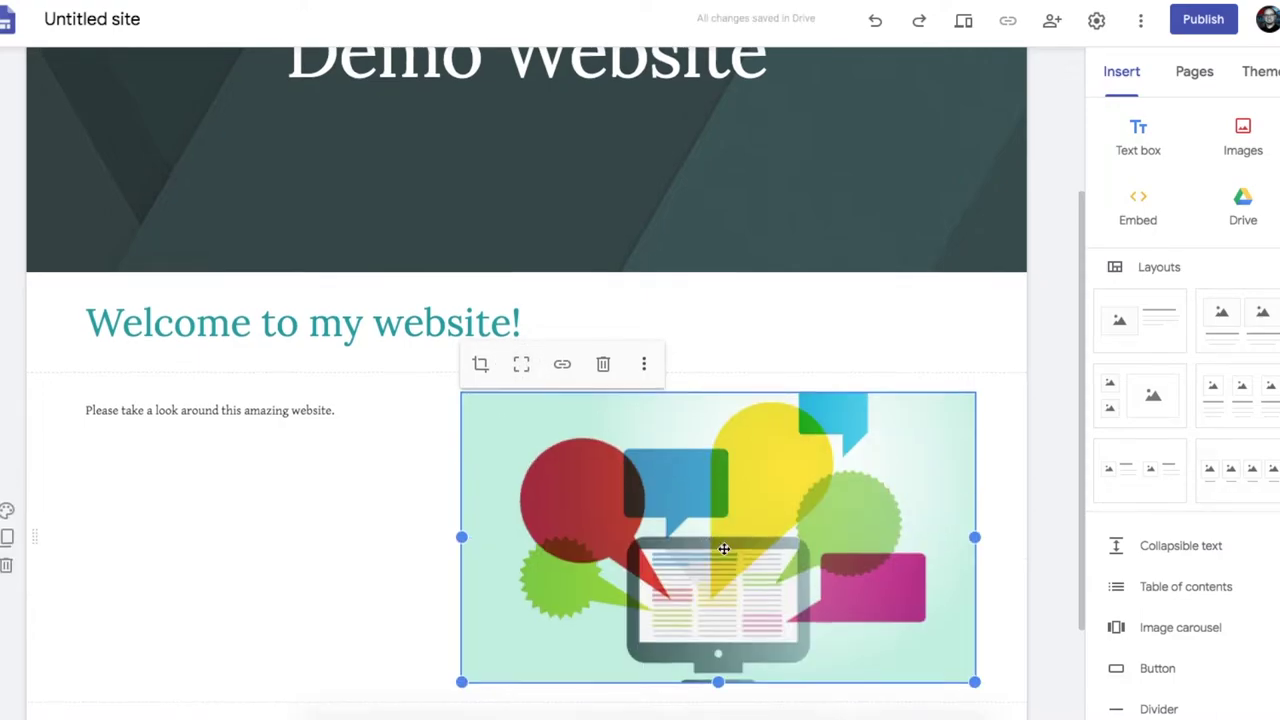
Reduce the image's height from its lower edge, then restore the full uncropped image
scroll(723, 545, down, 2)
drag(718, 531, 714, 410)
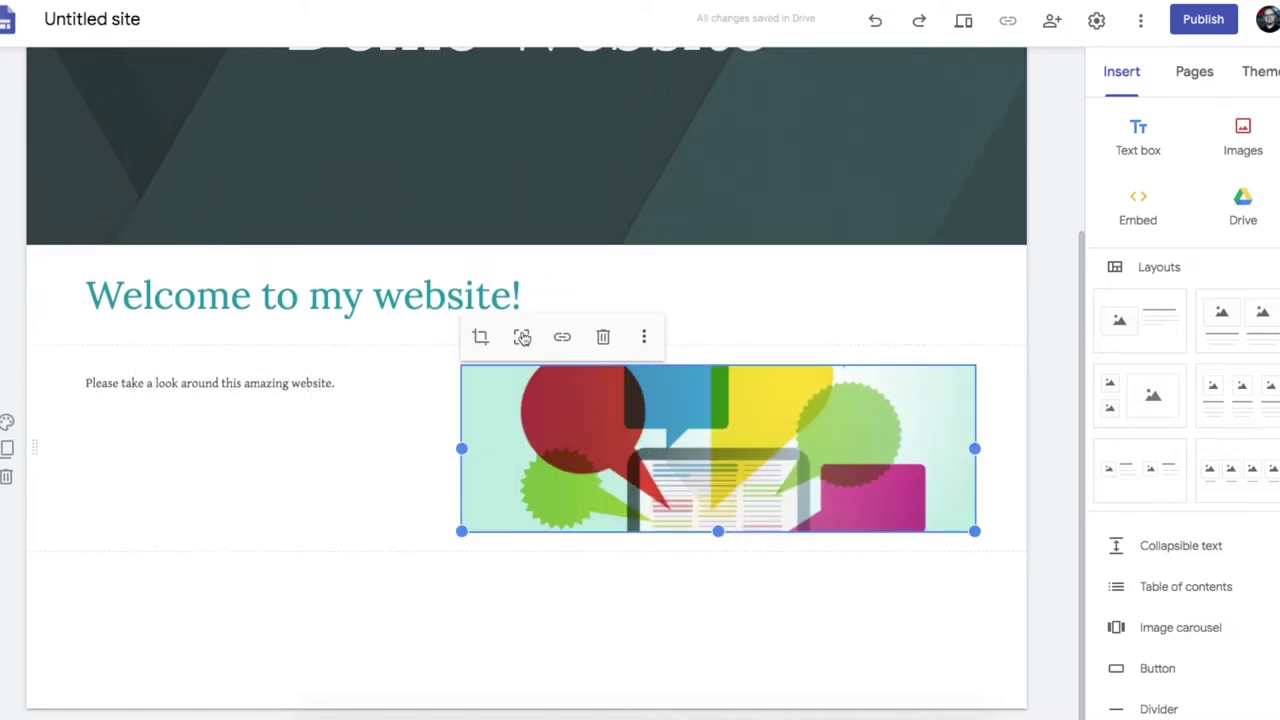
key(ctrl+z)
Crop the image by zooming in about one third of the range and framing the red bubble and part of the blue one
click(479, 215)
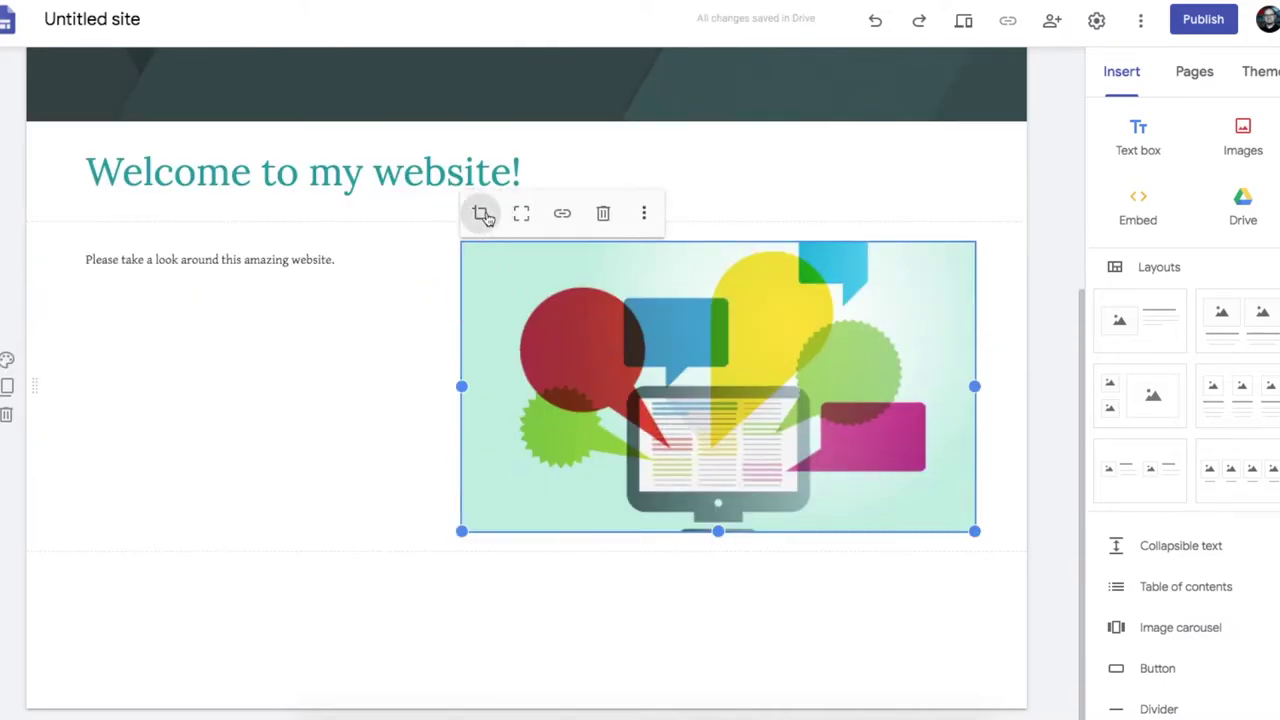
drag(478, 213, 537, 214)
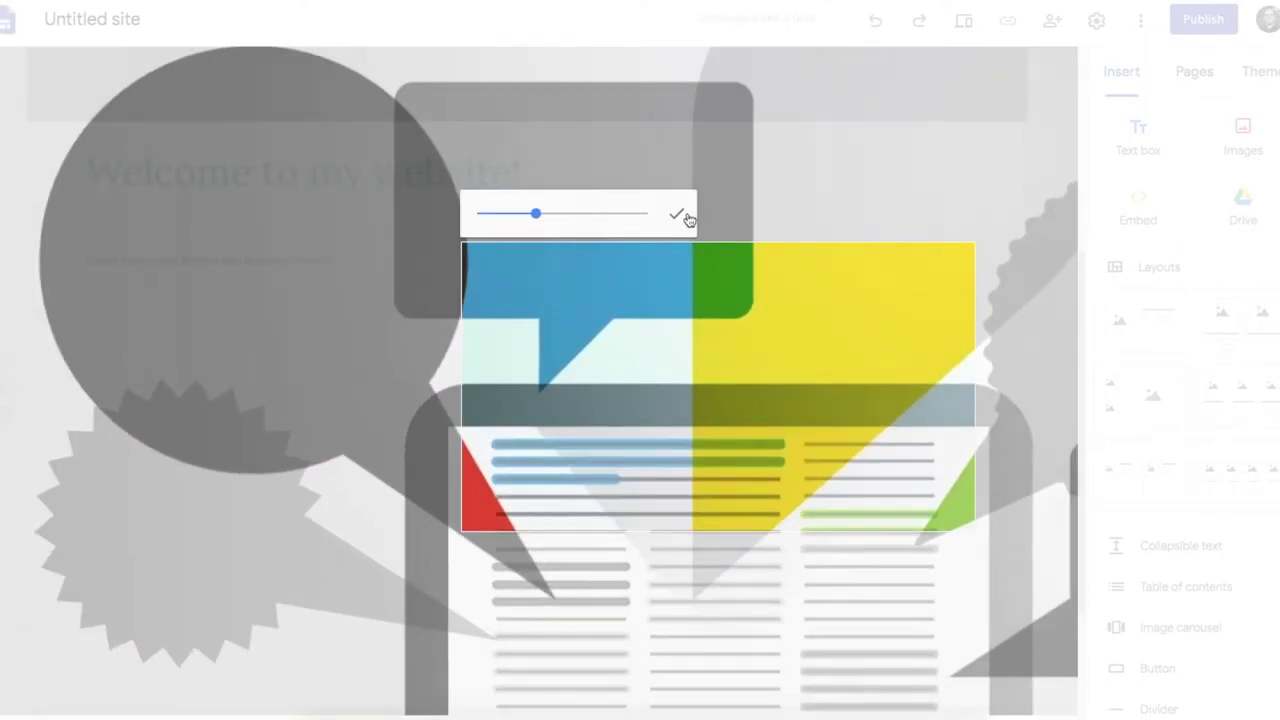
drag(726, 309, 1103, 551)
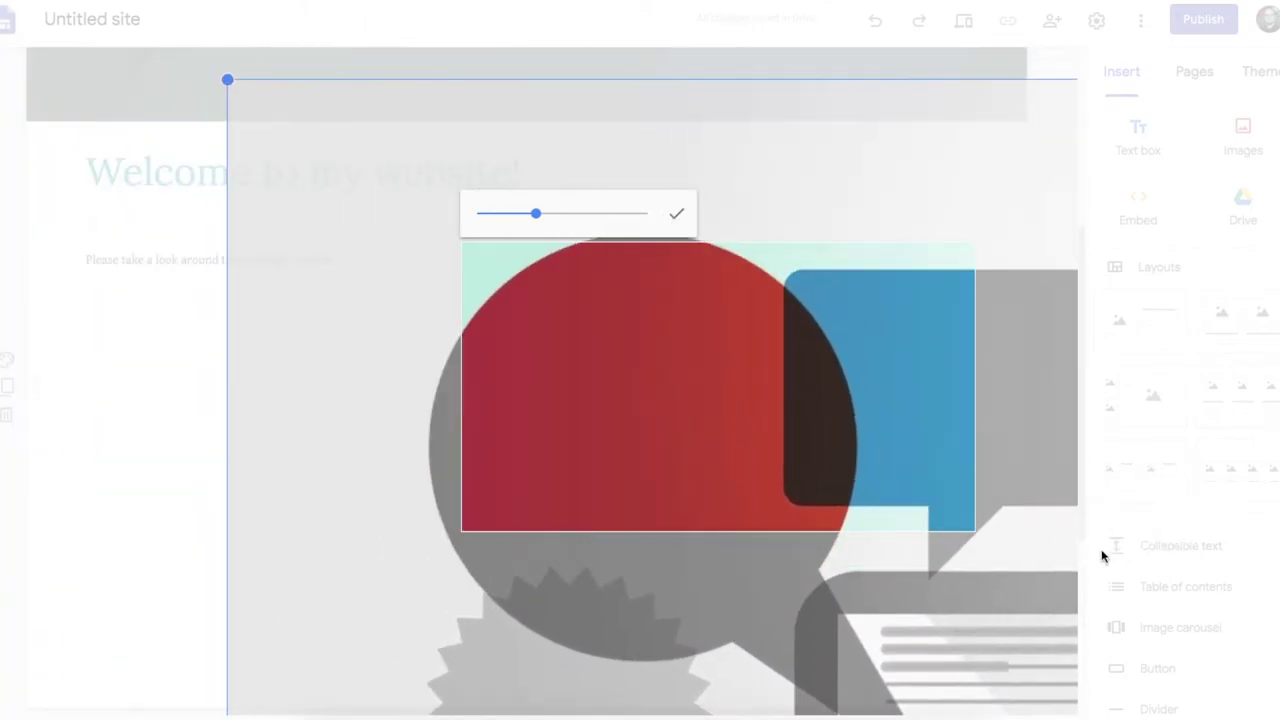
click(450, 363)
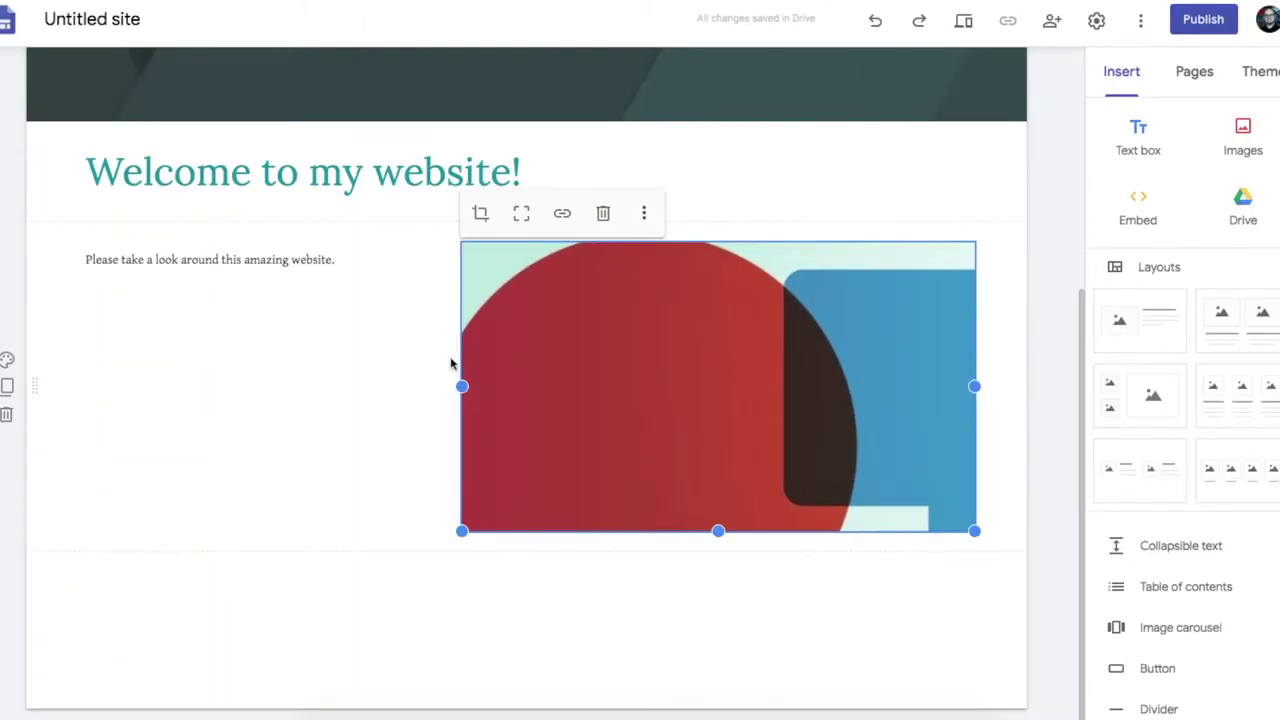
click(563, 215)
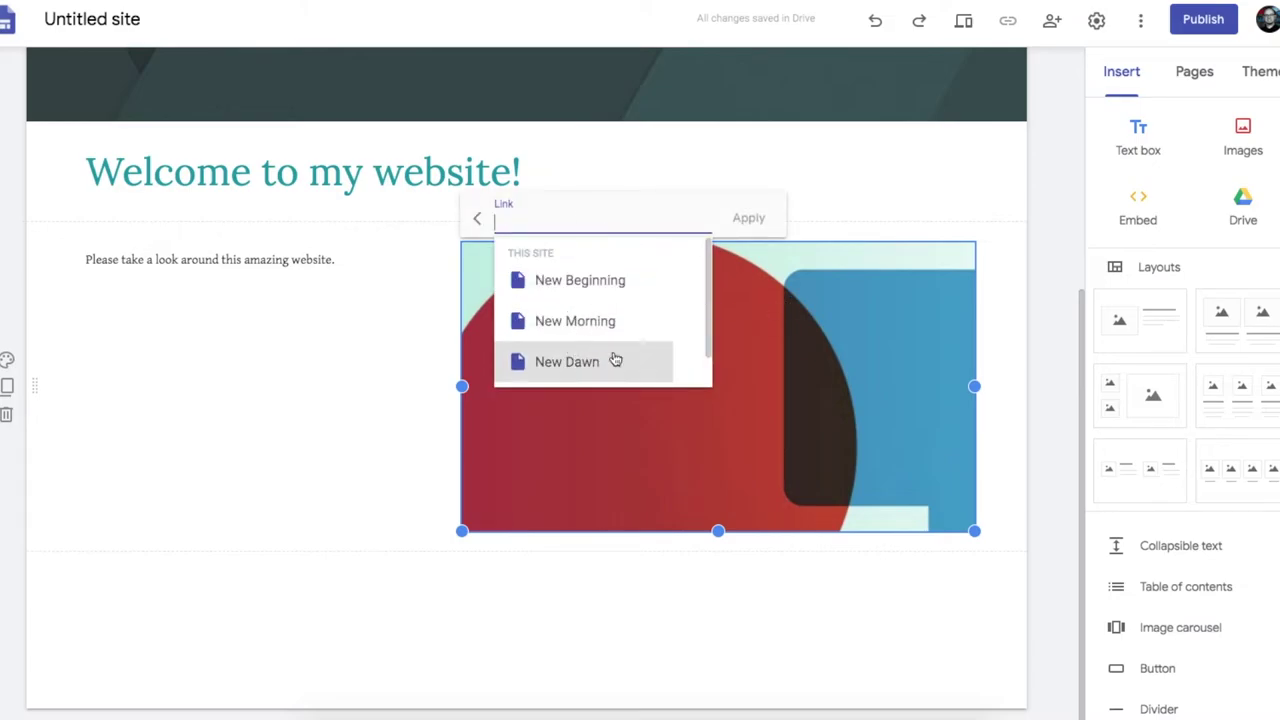
scroll(620, 358, down, 1)
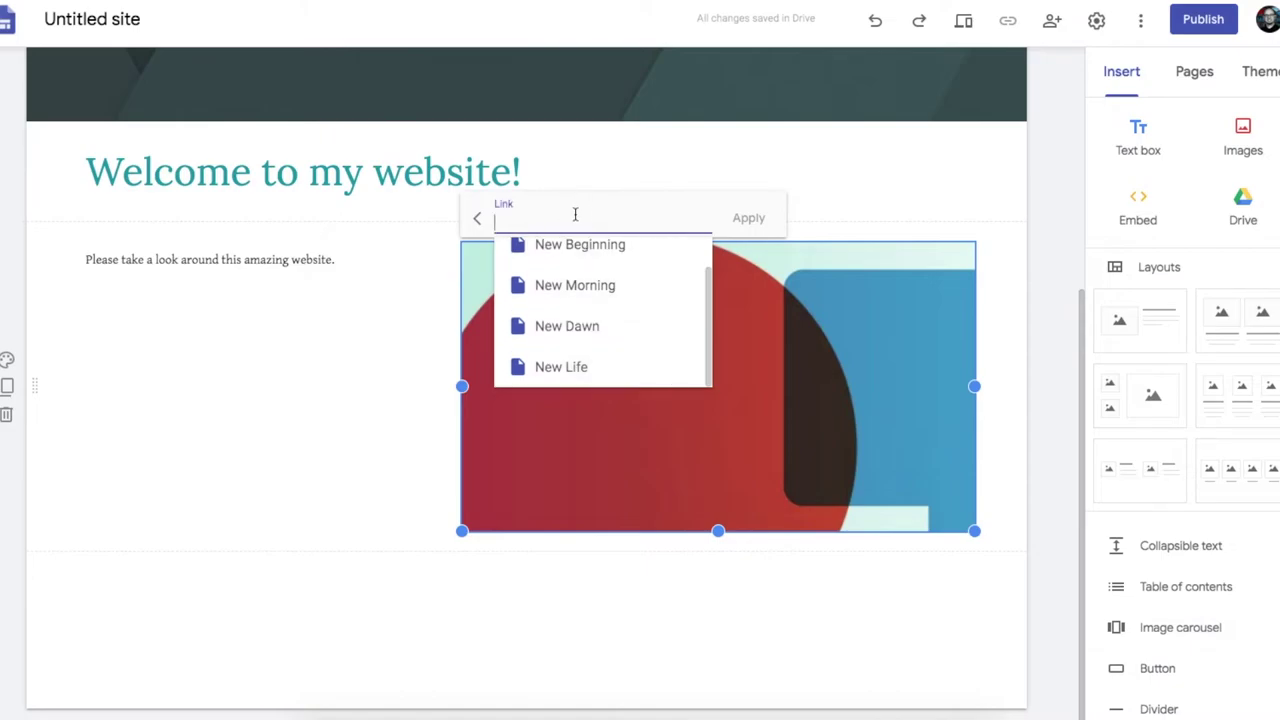
text(www.google.com)
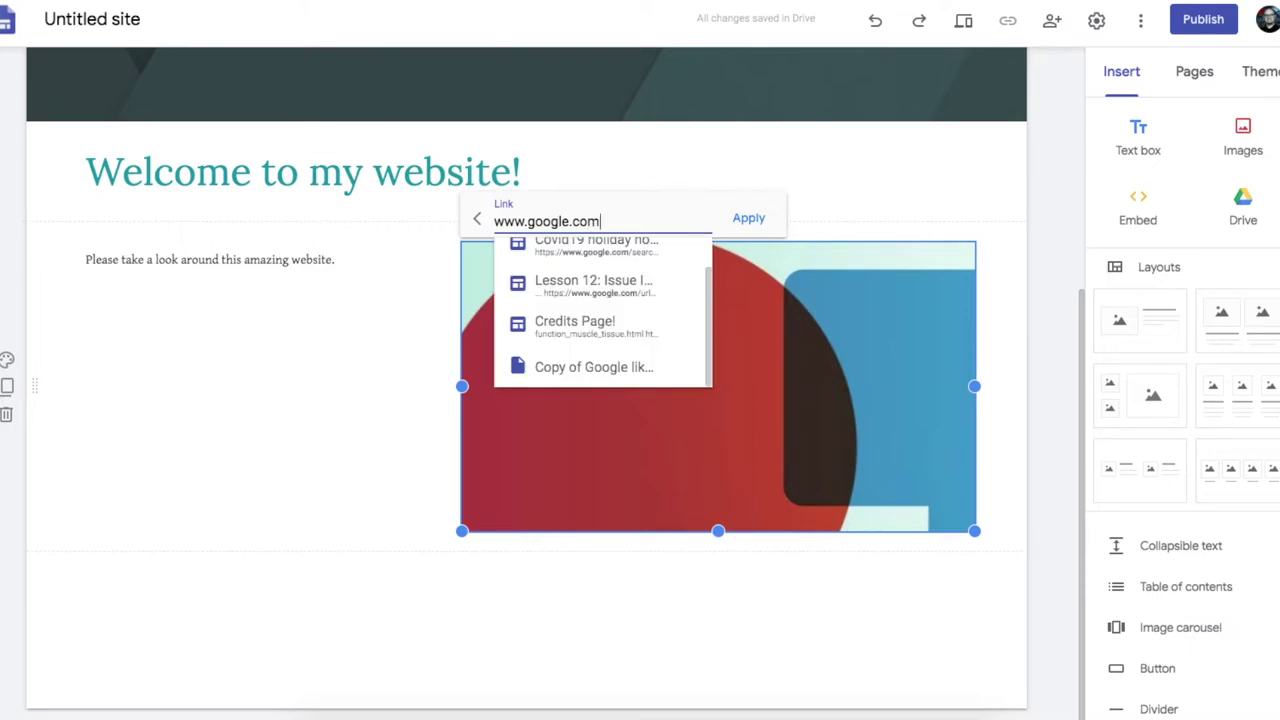
key(Return)
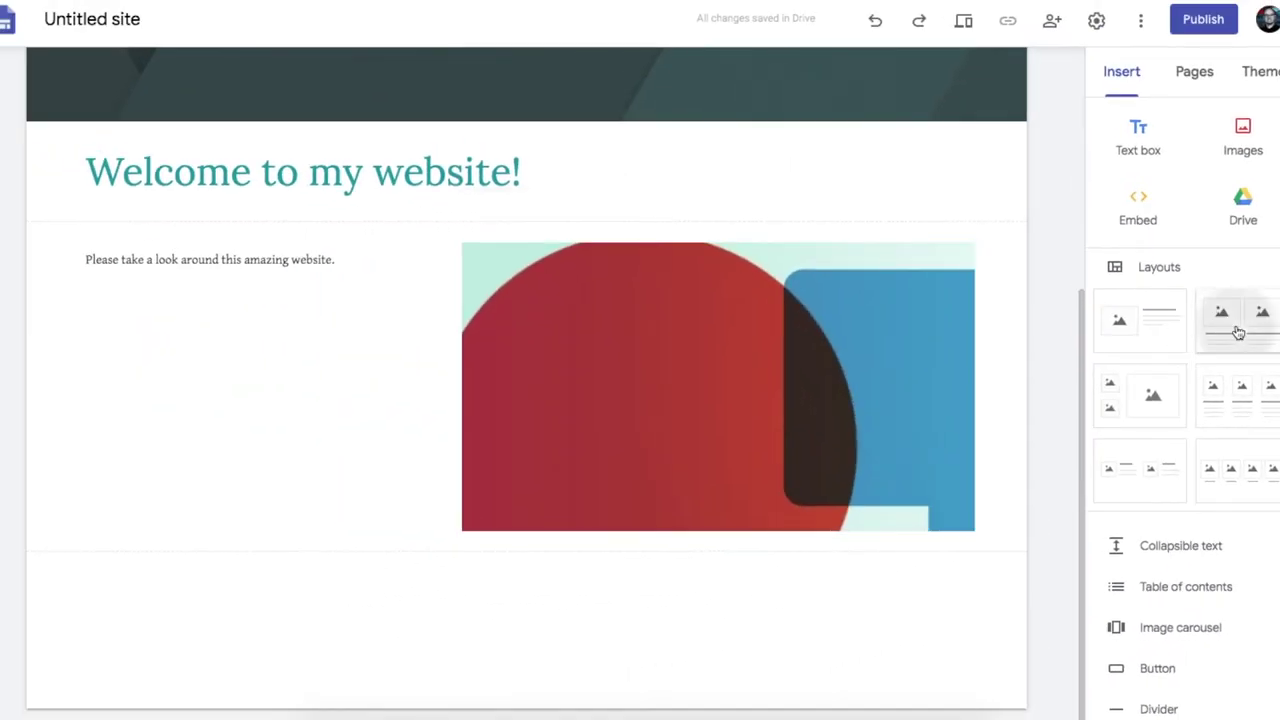
Insert the layout with two images above captions below the existing content and view the left placeholder's content options
click(1222, 297)
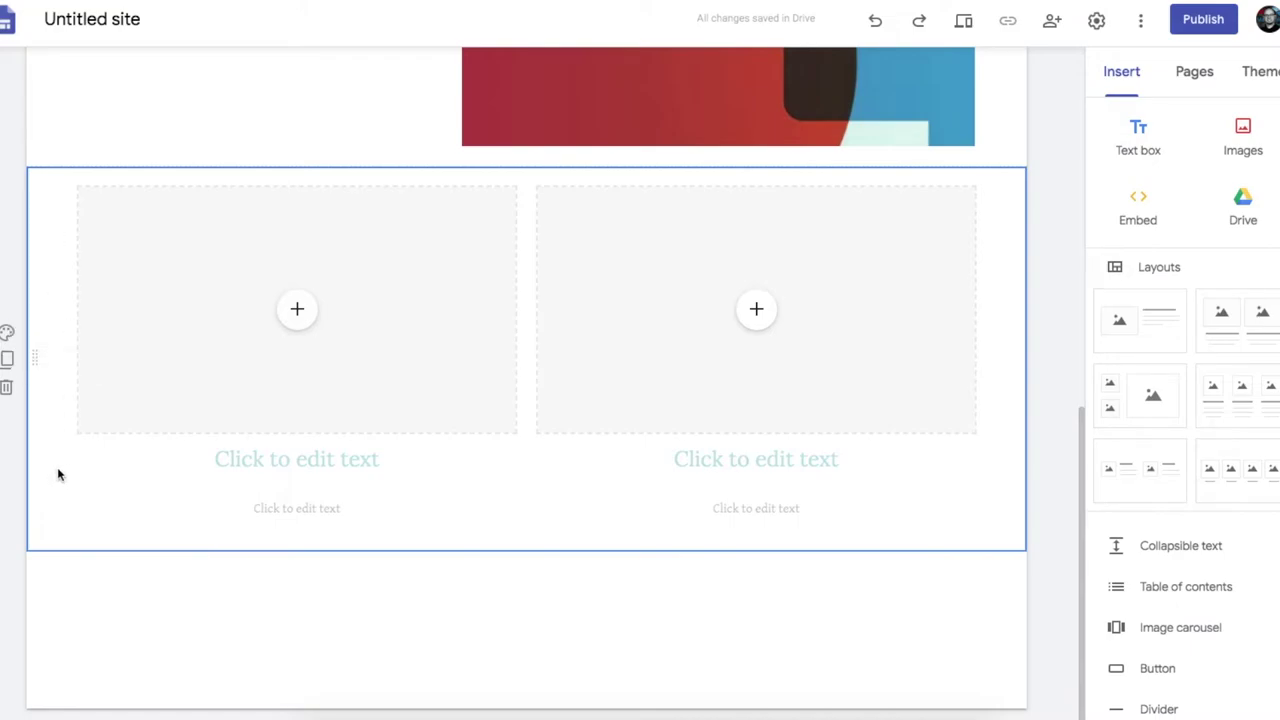
click(297, 312)
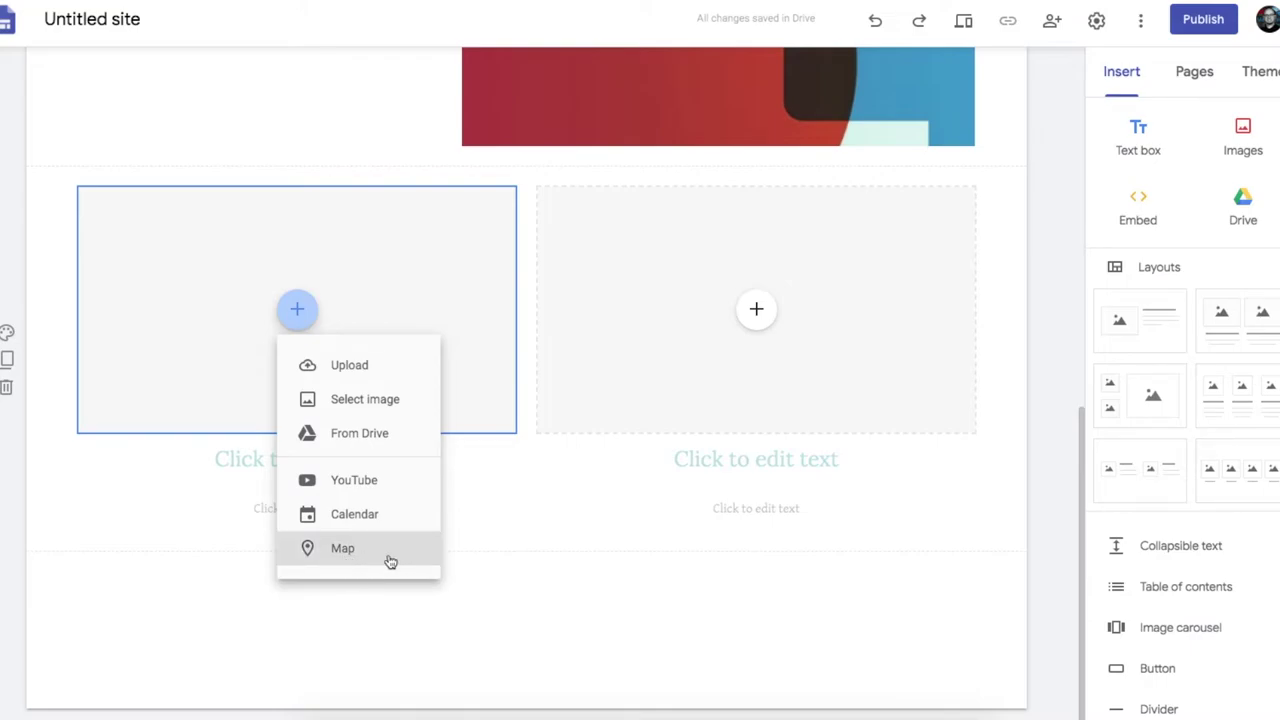
click(517, 602)
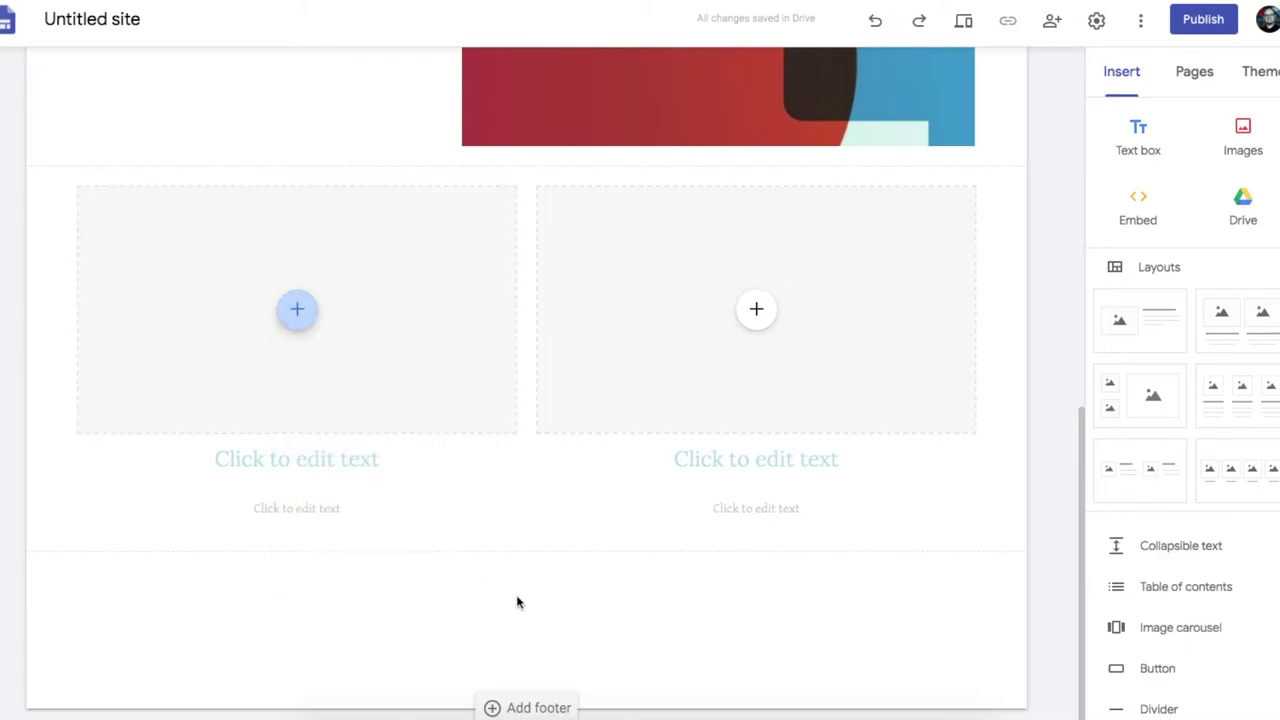
Look through the editable heading and body text placeholders under both image placeholders, leaving them empty
click(307, 458)
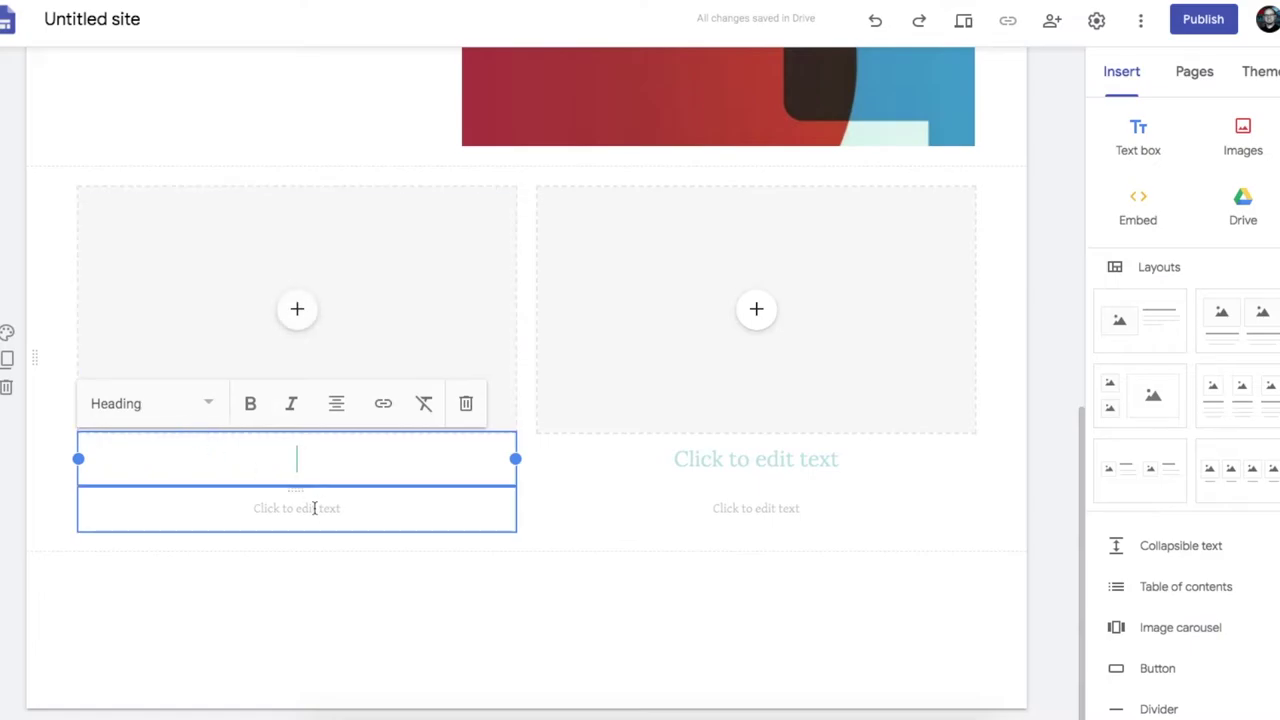
click(315, 508)
click(705, 462)
click(731, 515)
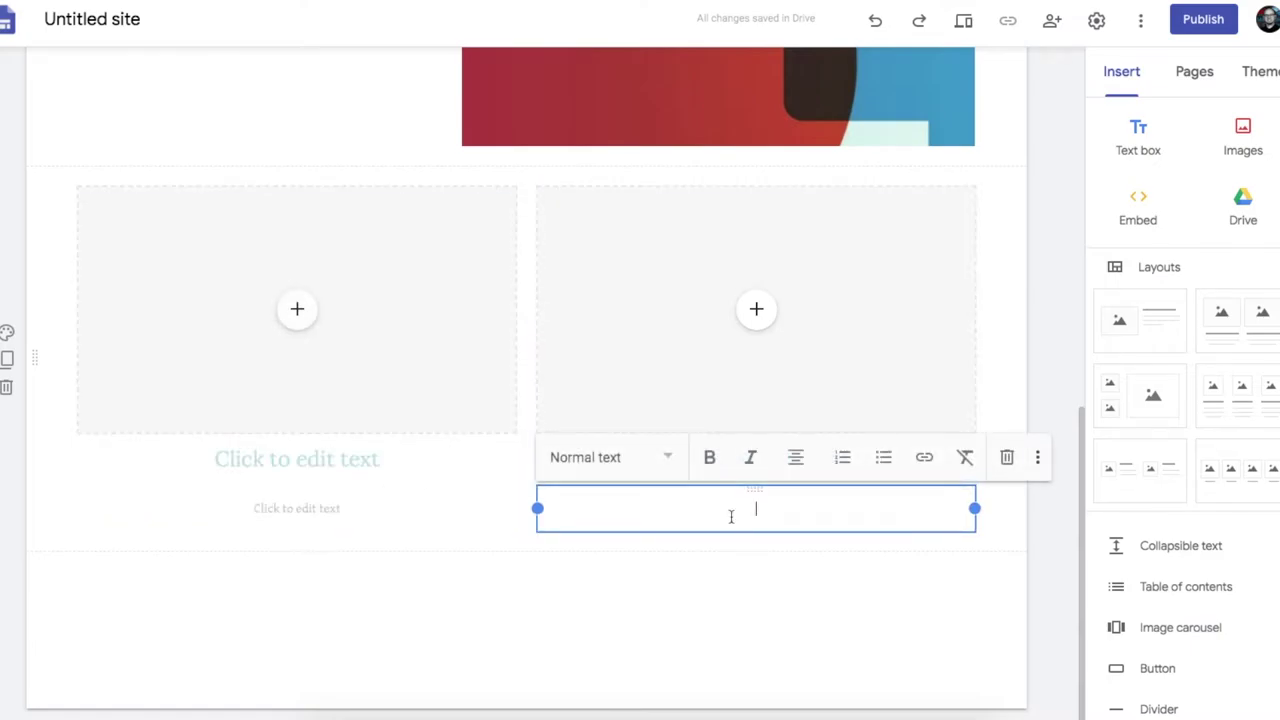
click(703, 591)
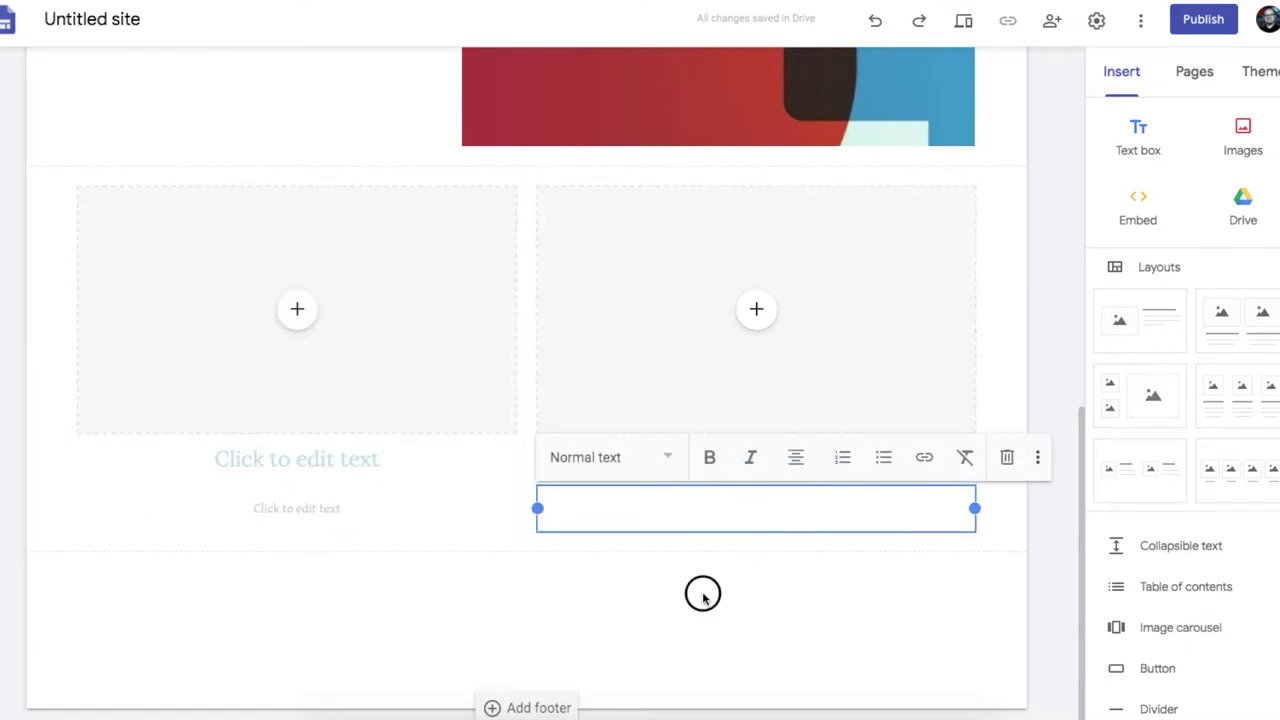
Select the left image-and-text group and narrow it to about half its width
click(297, 437)
mouse_move(297, 437)
mouse_down()
mouse_move(369, 443)
mouse_move(273, 426)
mouse_move(298, 450)
mouse_up()
click(298, 437)
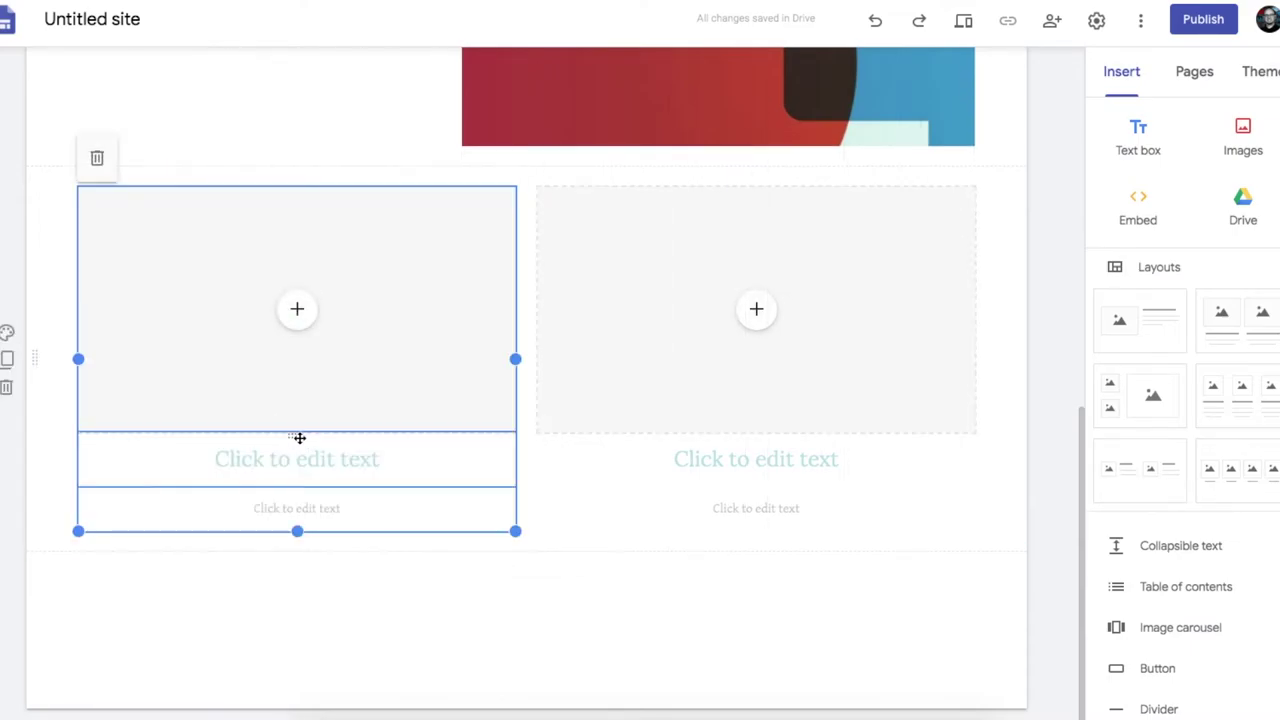
click(314, 448)
drag(516, 460, 271, 483)
click(244, 272)
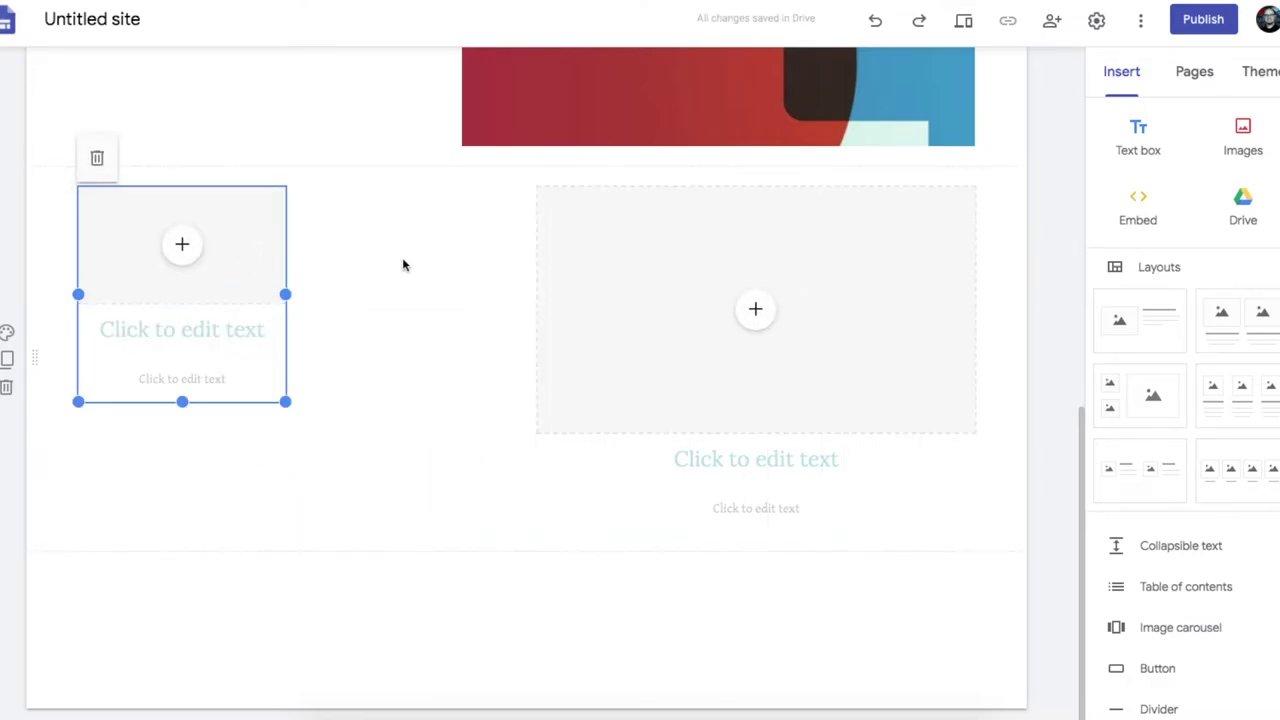
Delete the left and right image-and-text groups of the two-image layout
click(97, 158)
click(669, 277)
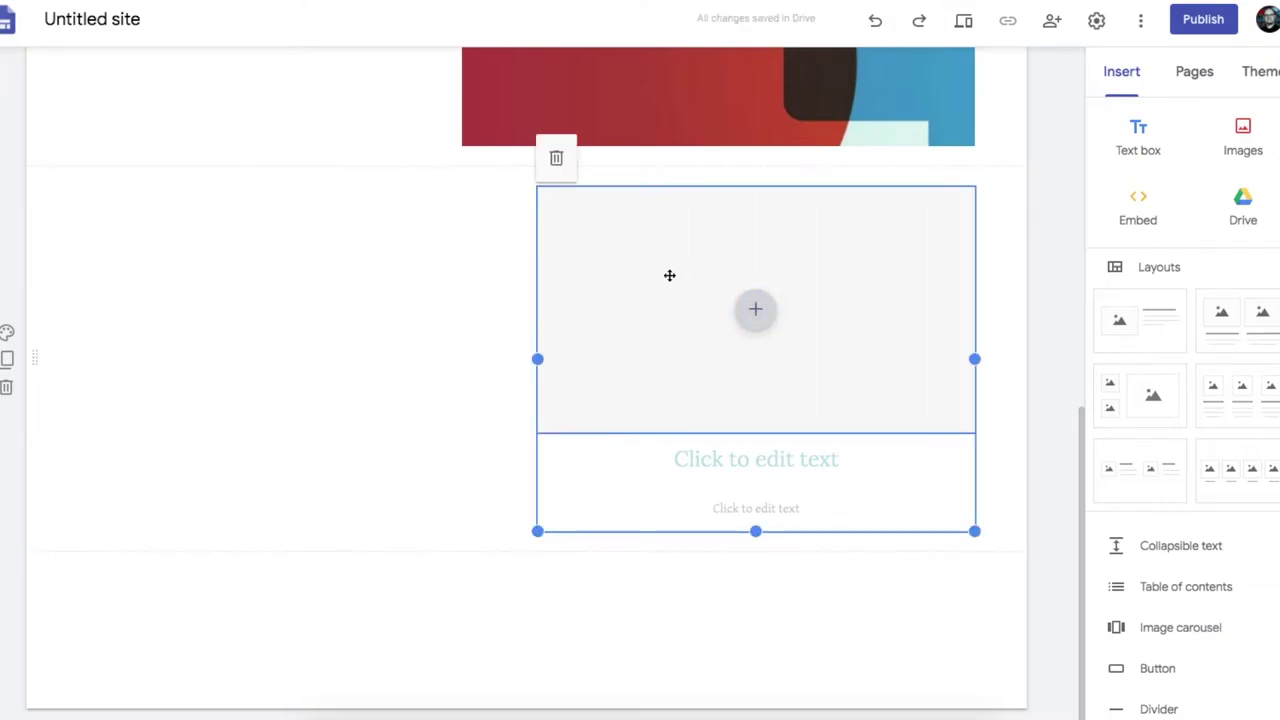
key(Delete)
Add the three-column layout, the layout with two images beside text, and the four-image layout below the existing content
drag(1197, 426, 676, 628)
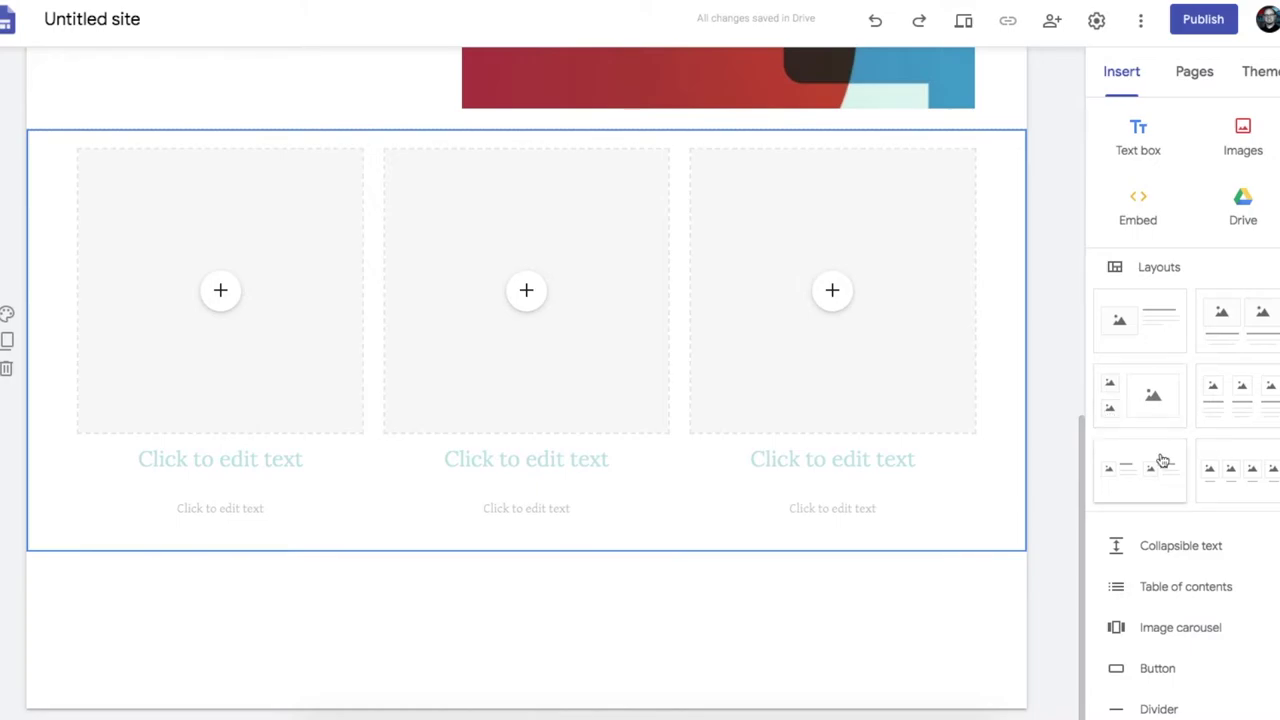
click(1100, 490)
drag(1100, 490, 883, 523)
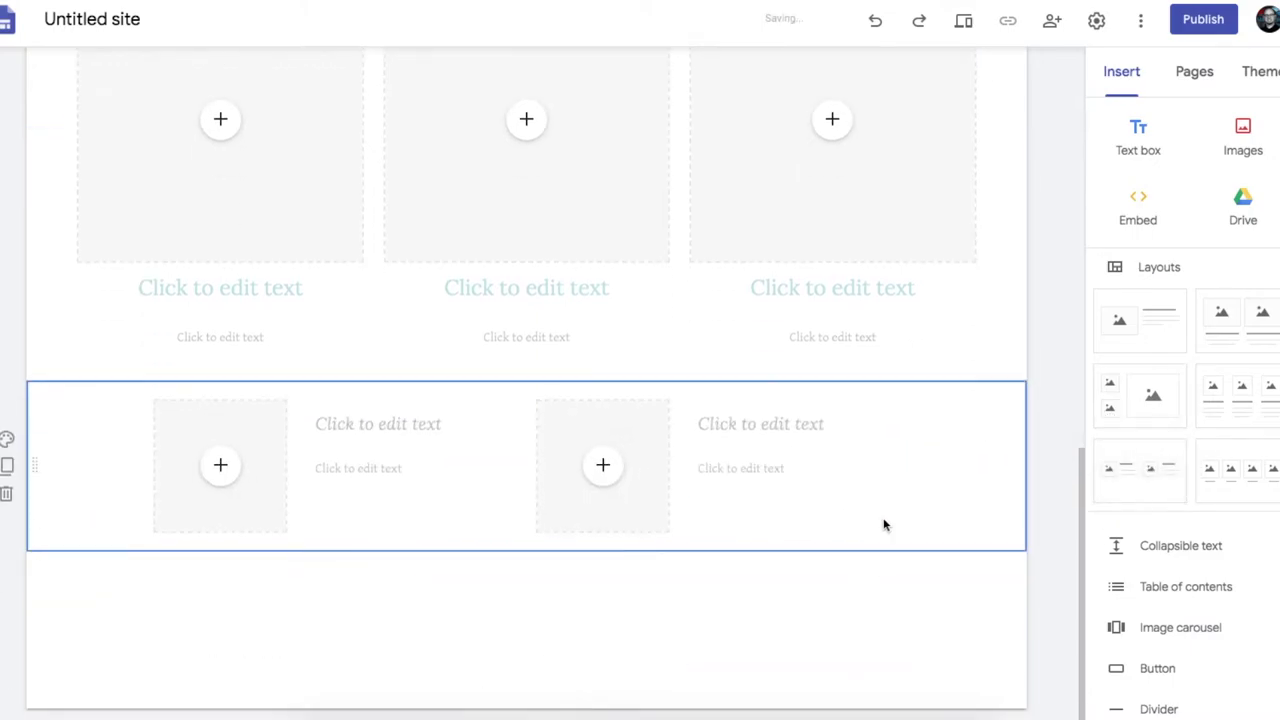
drag(1250, 440, 829, 595)
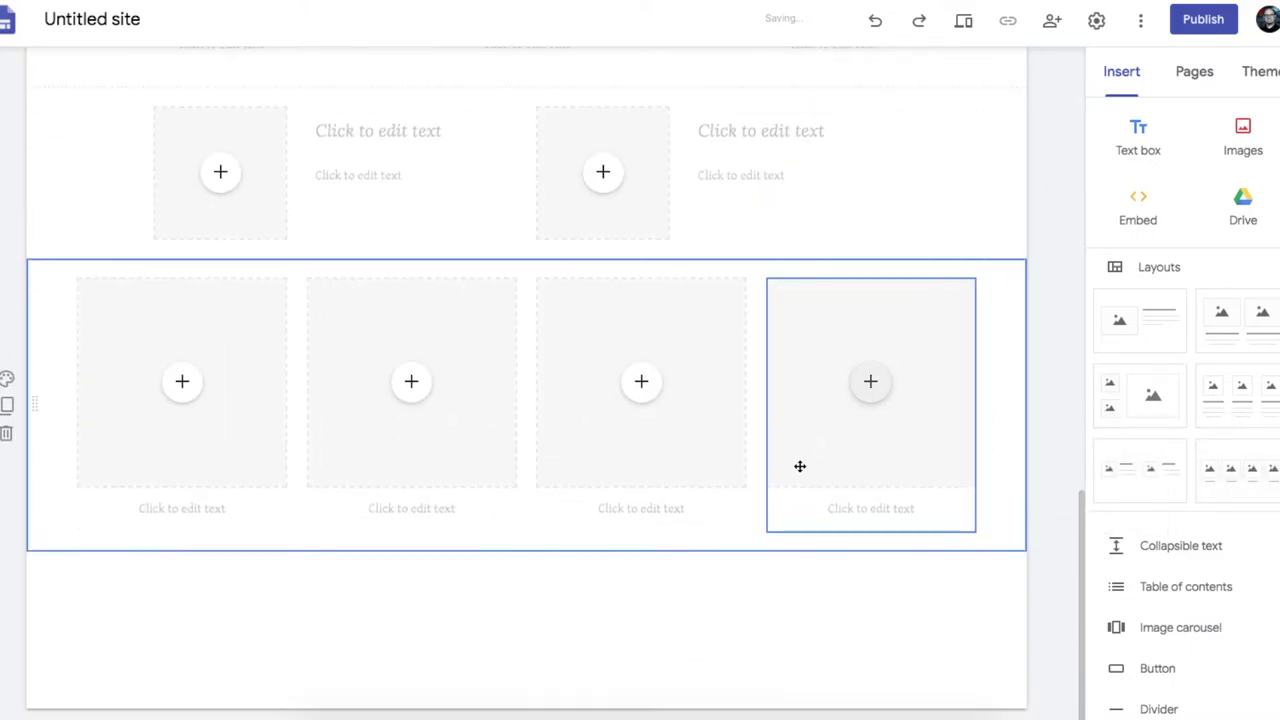
Insert a divider below the four-image layout at the end of the page
scroll(1145, 565, down, 2)
scroll(1185, 373, down, 2)
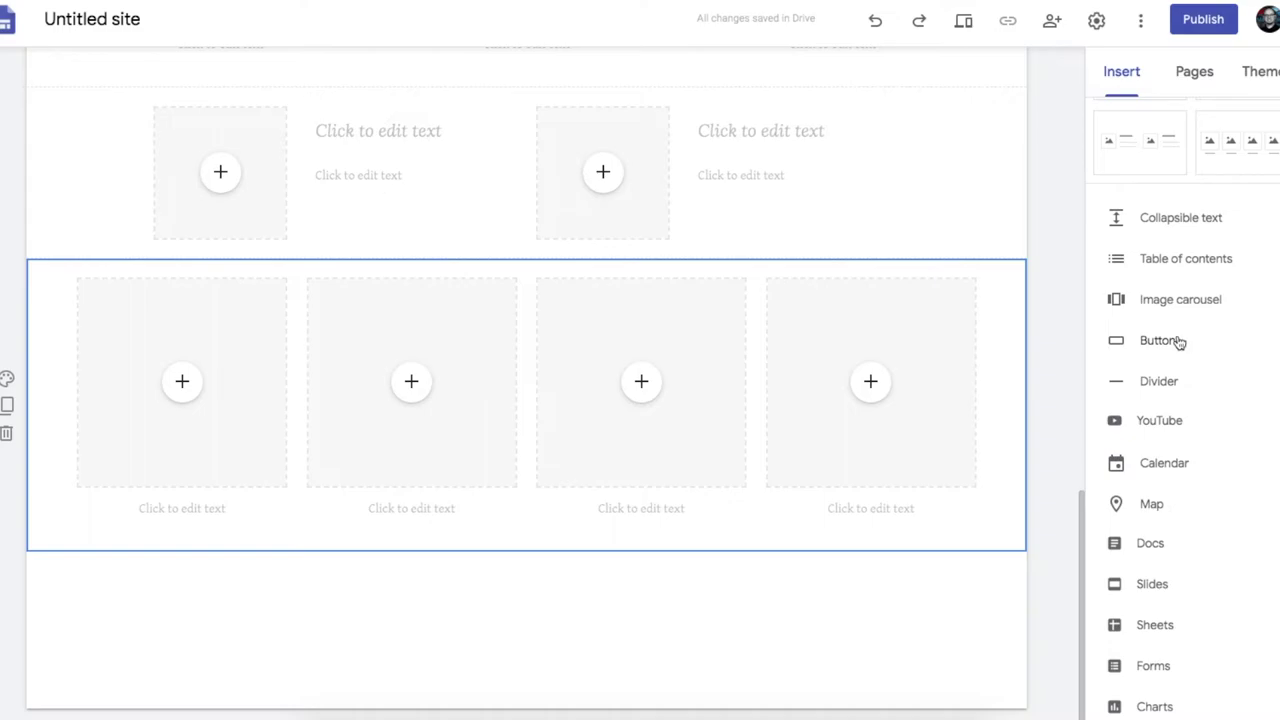
click(1177, 389)
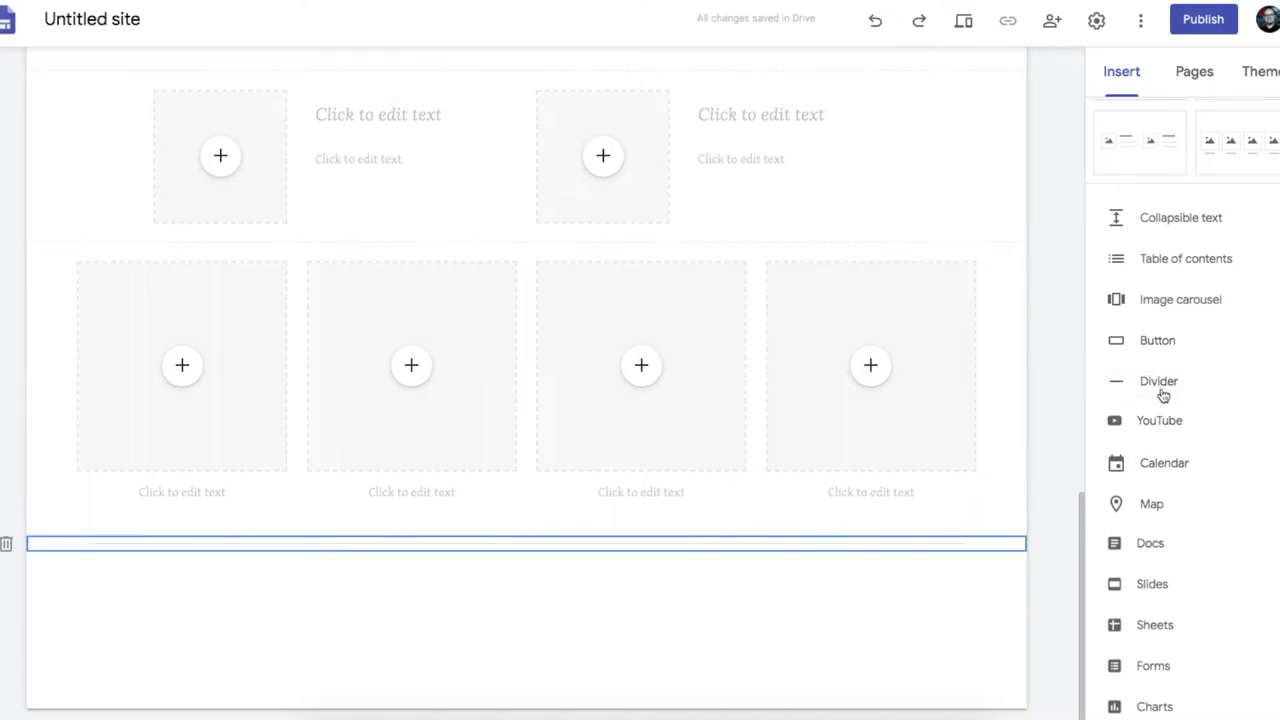
Examine the YouTube insert options, including video search and uploaded videos, without inserting a video
click(1163, 422)
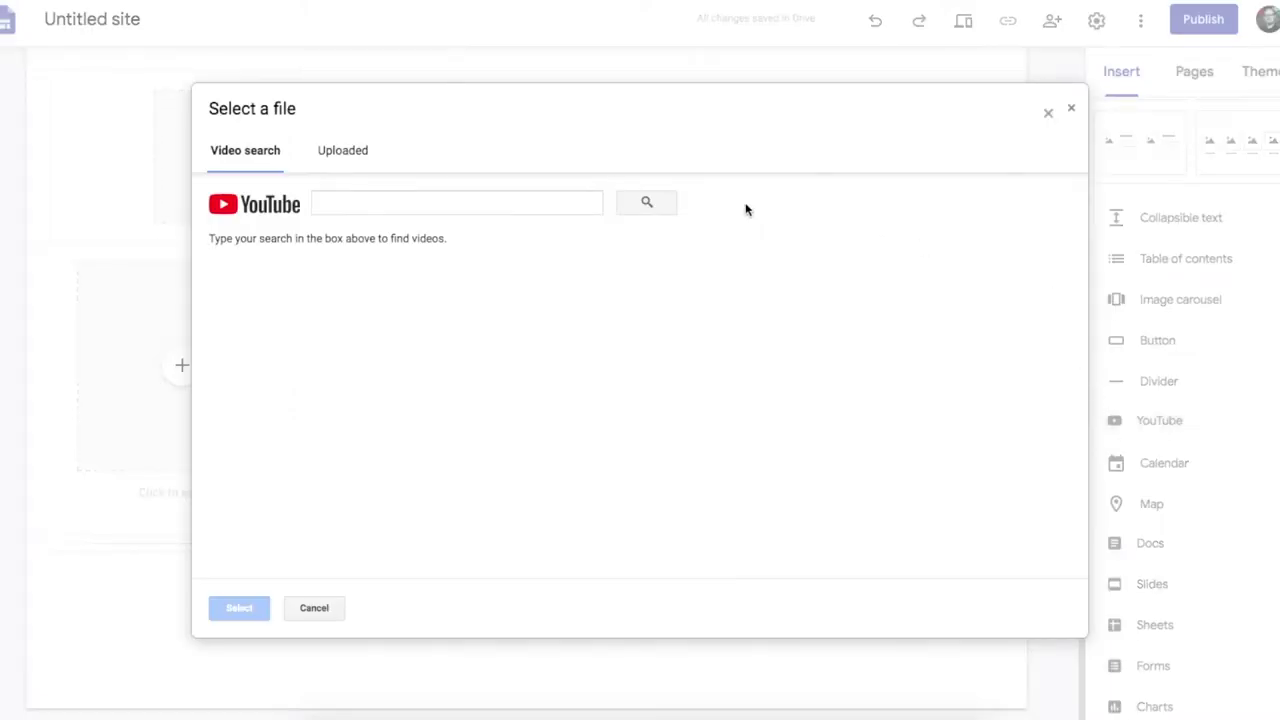
click(355, 156)
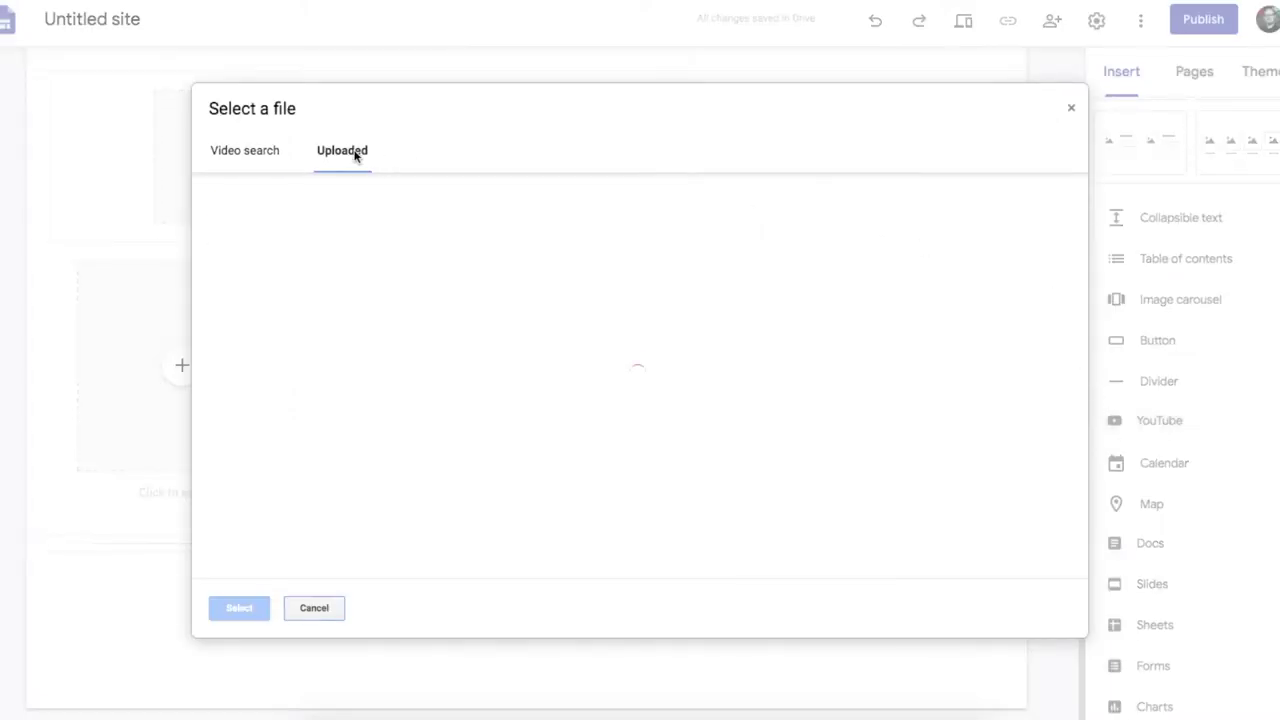
click(1071, 107)
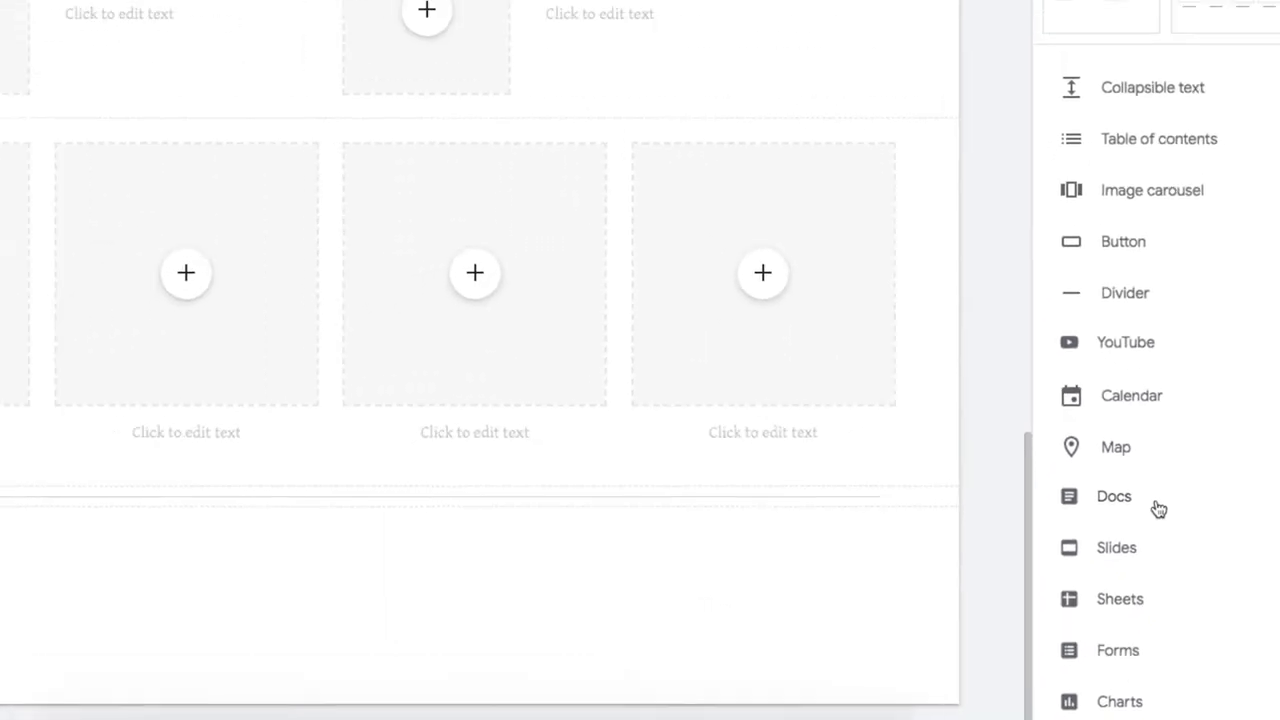
Browse the recent Google Slides presentations available for insertion into the page
click(1110, 547)
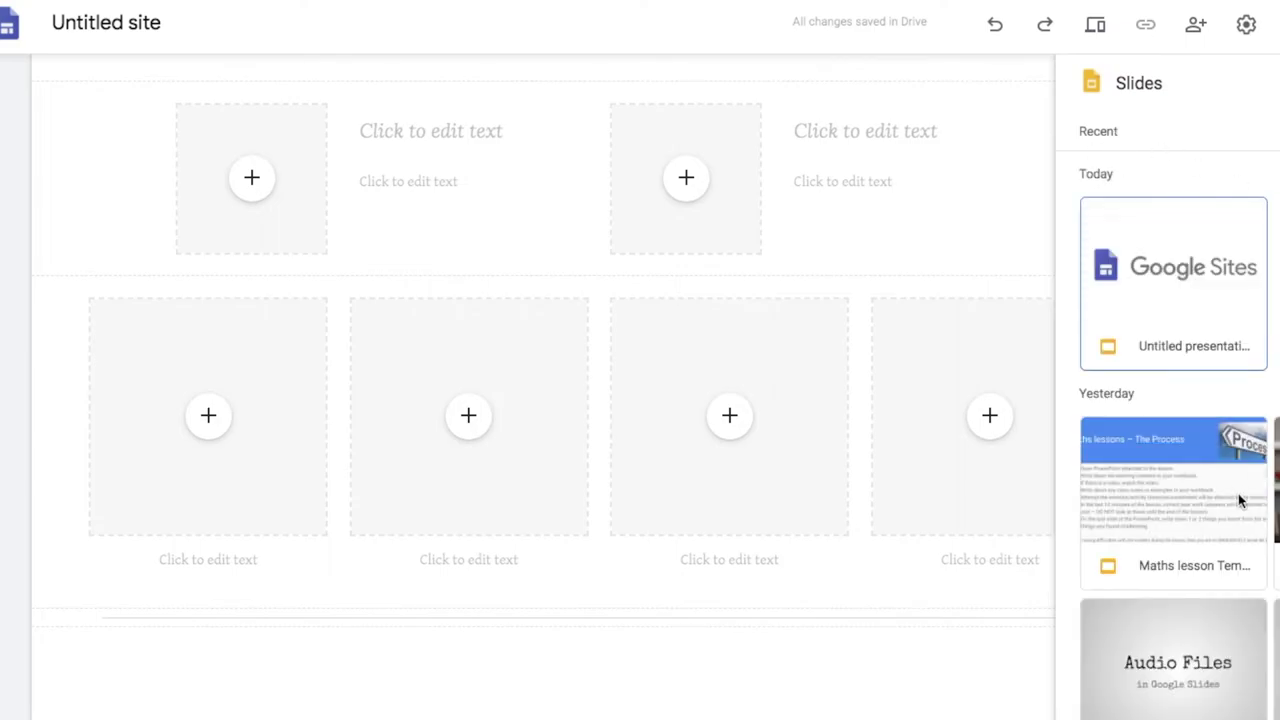
scroll(1173, 435, down, 5)
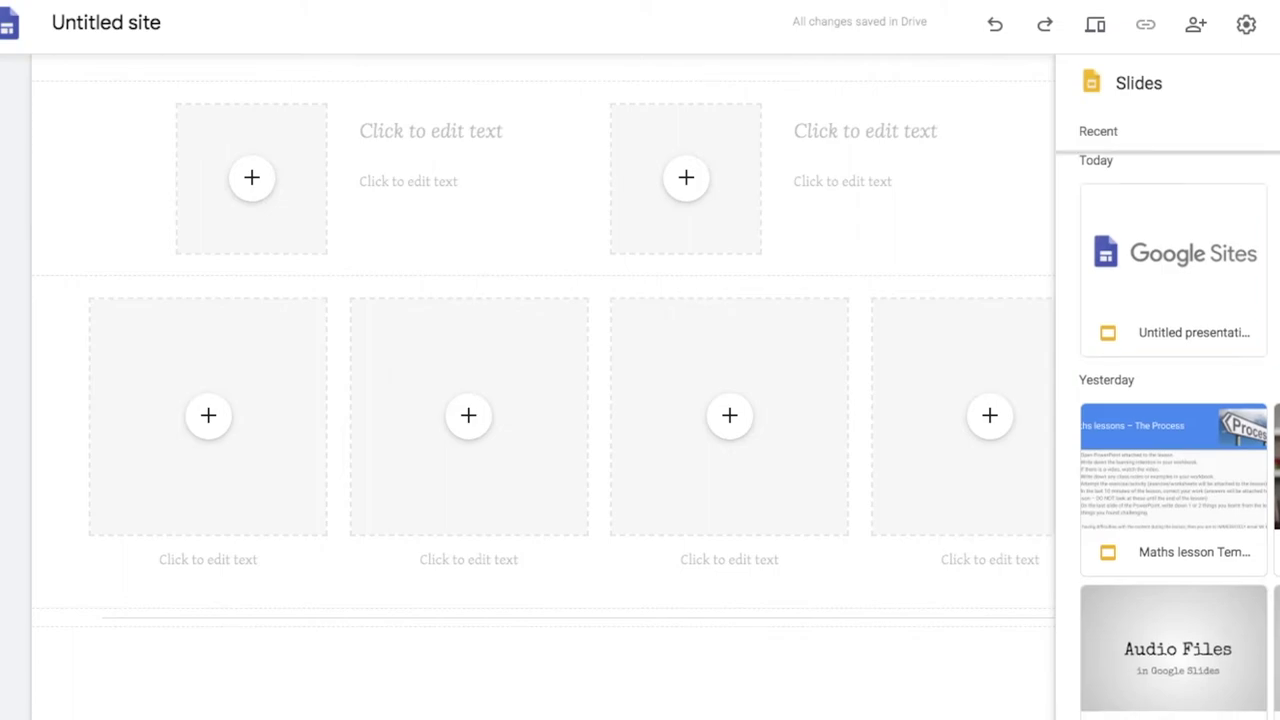
scroll(1173, 435, up, 5)
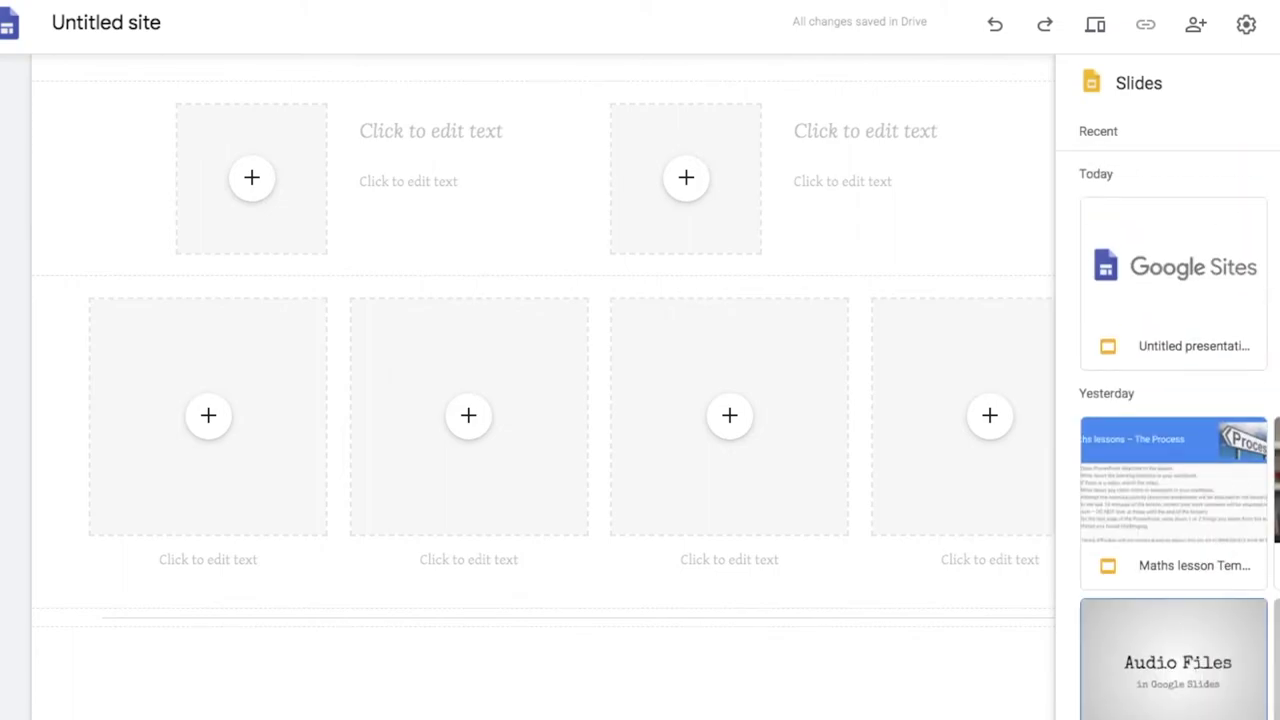
click(1255, 712)
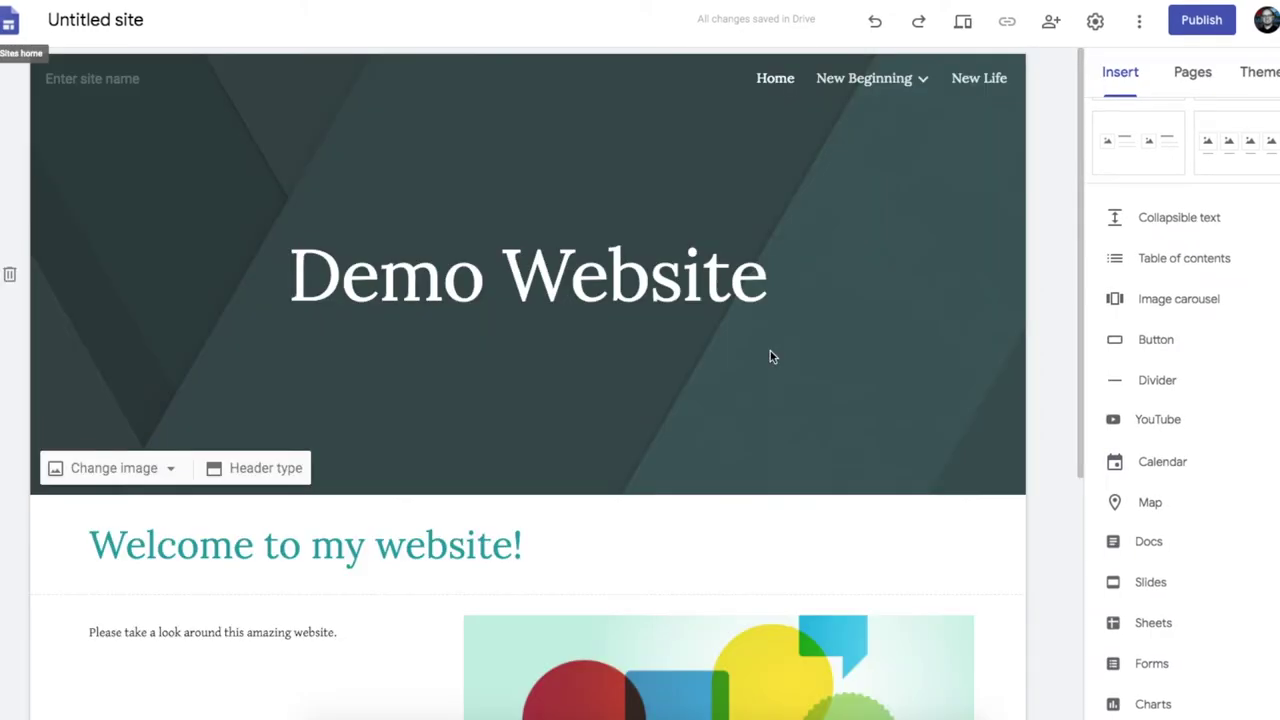
Add a footer at the end of the Home page
scroll(770, 351, down, 4)
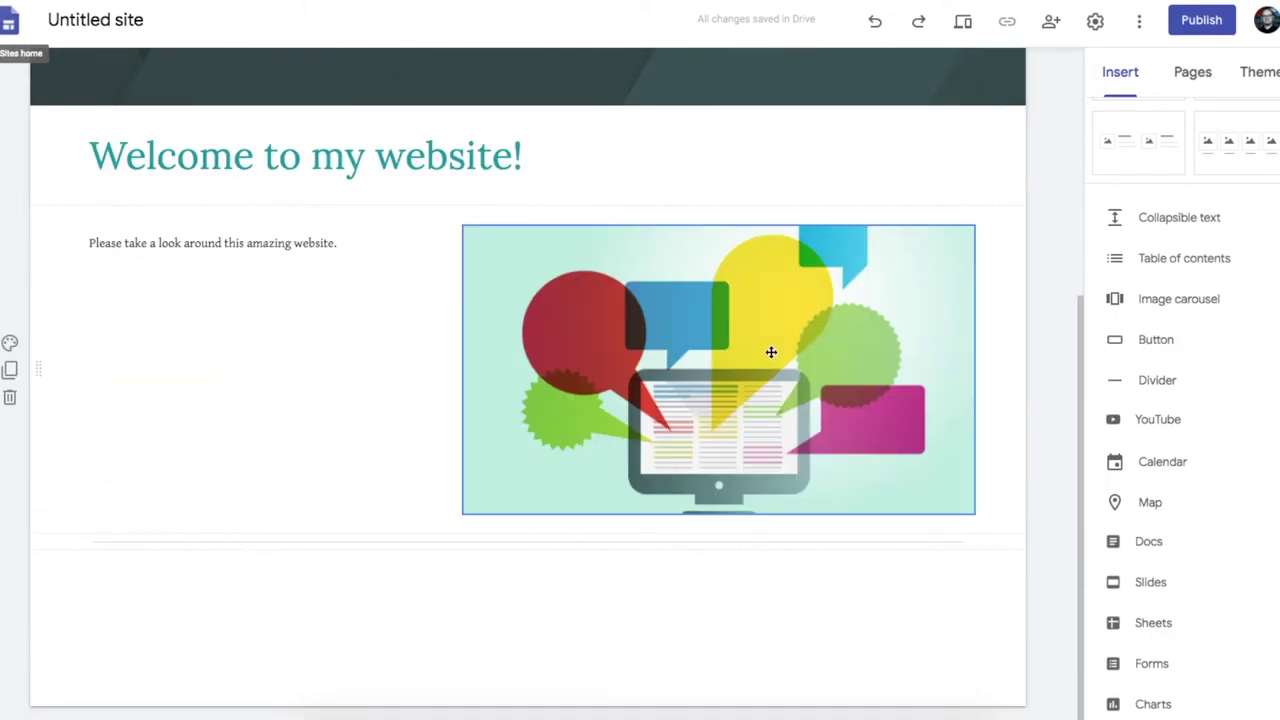
mouse_move(523, 700)
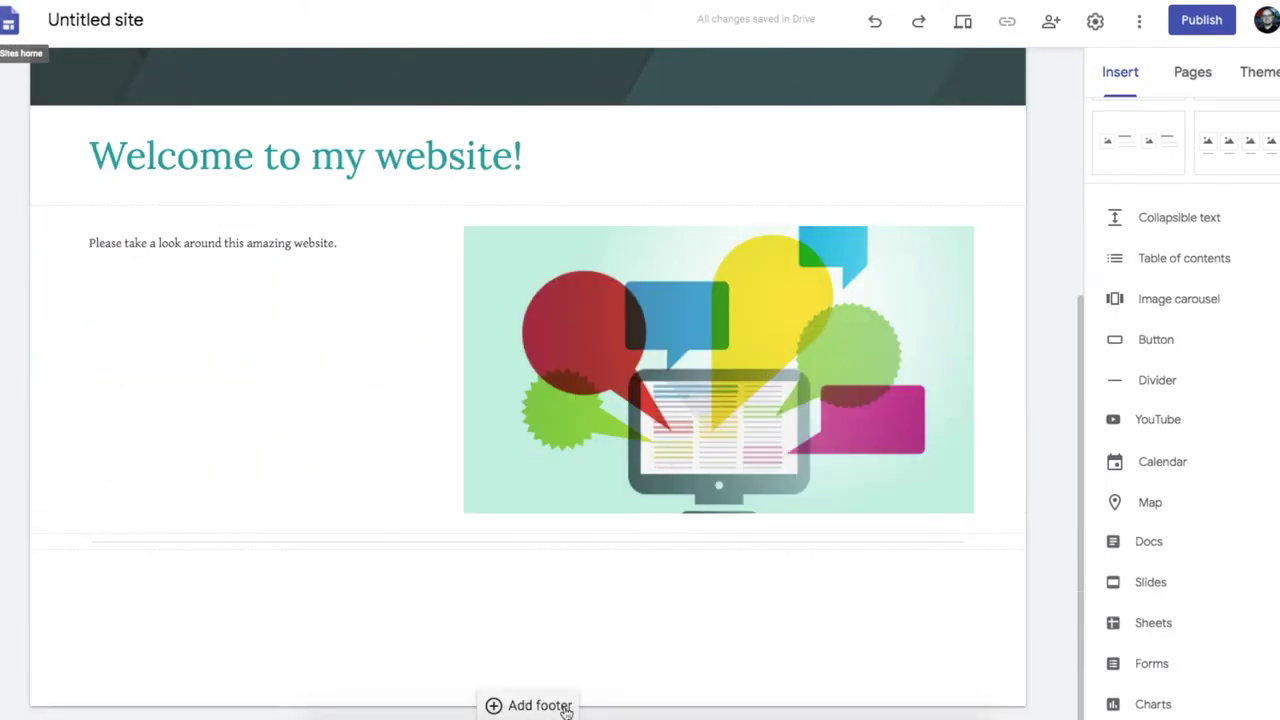
click(540, 706)
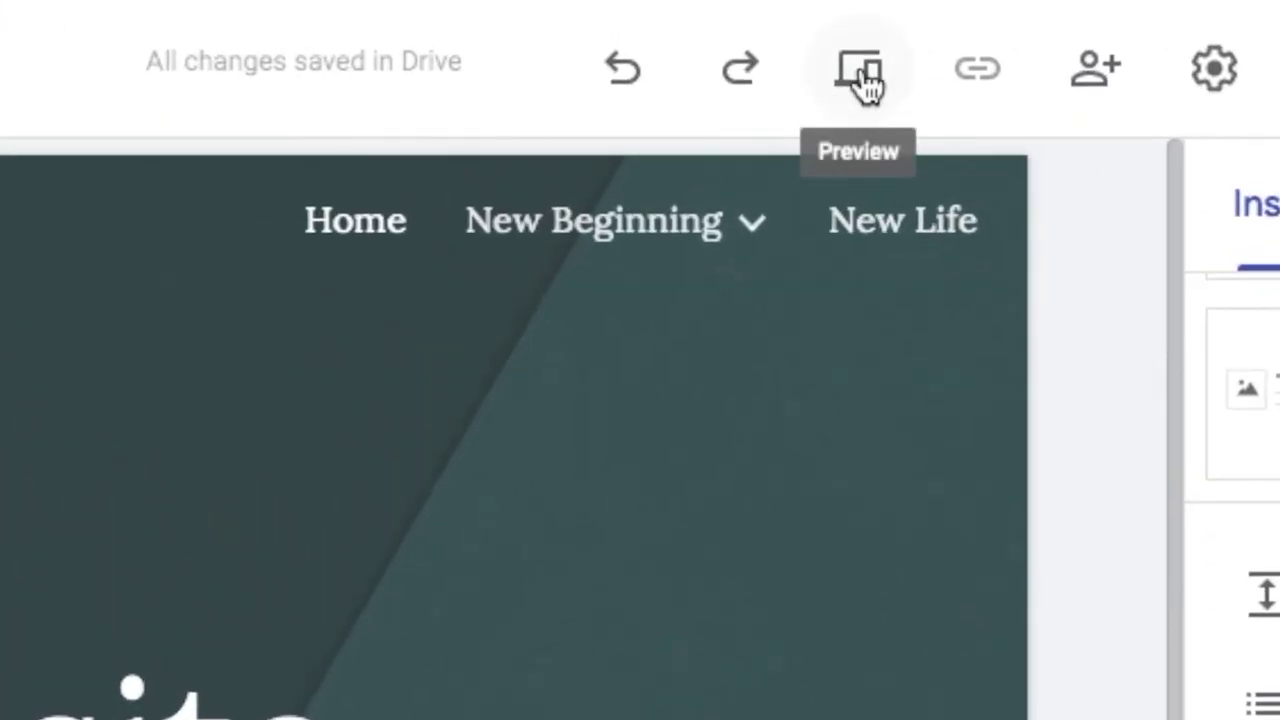
Preview the site and inspect the Home page at desktop and tablet sizes
click(866, 78)
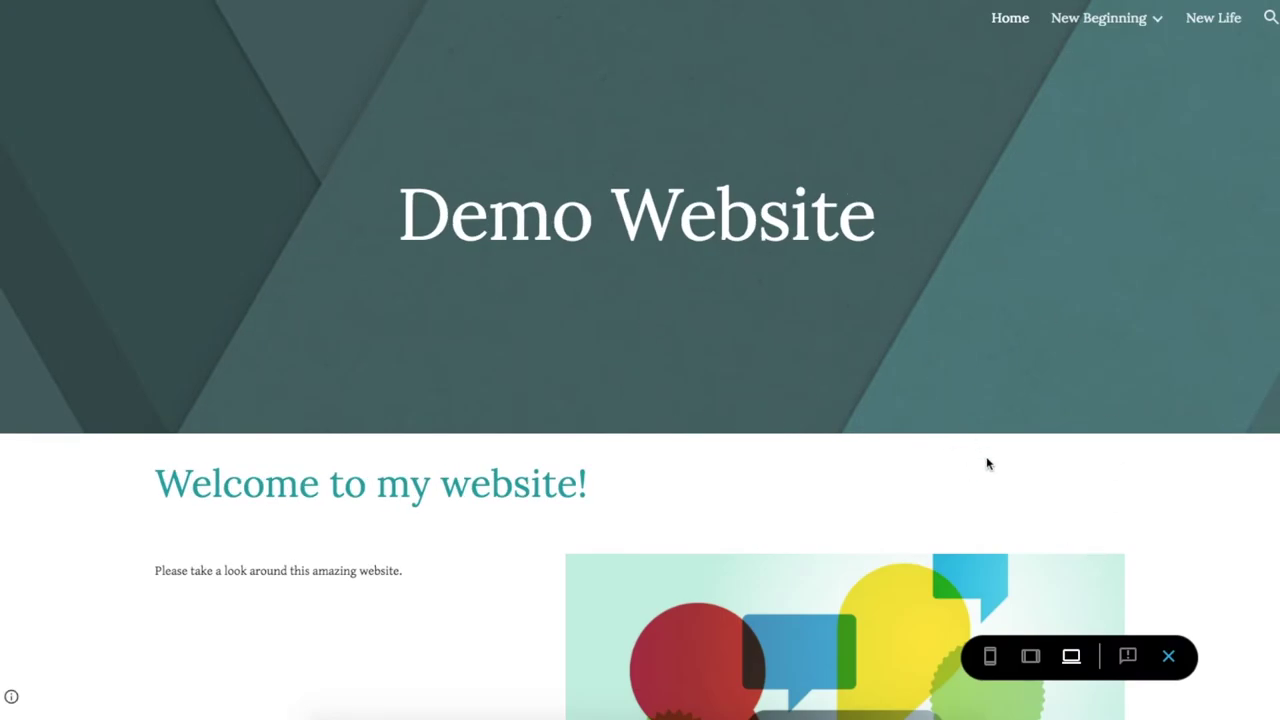
click(1031, 656)
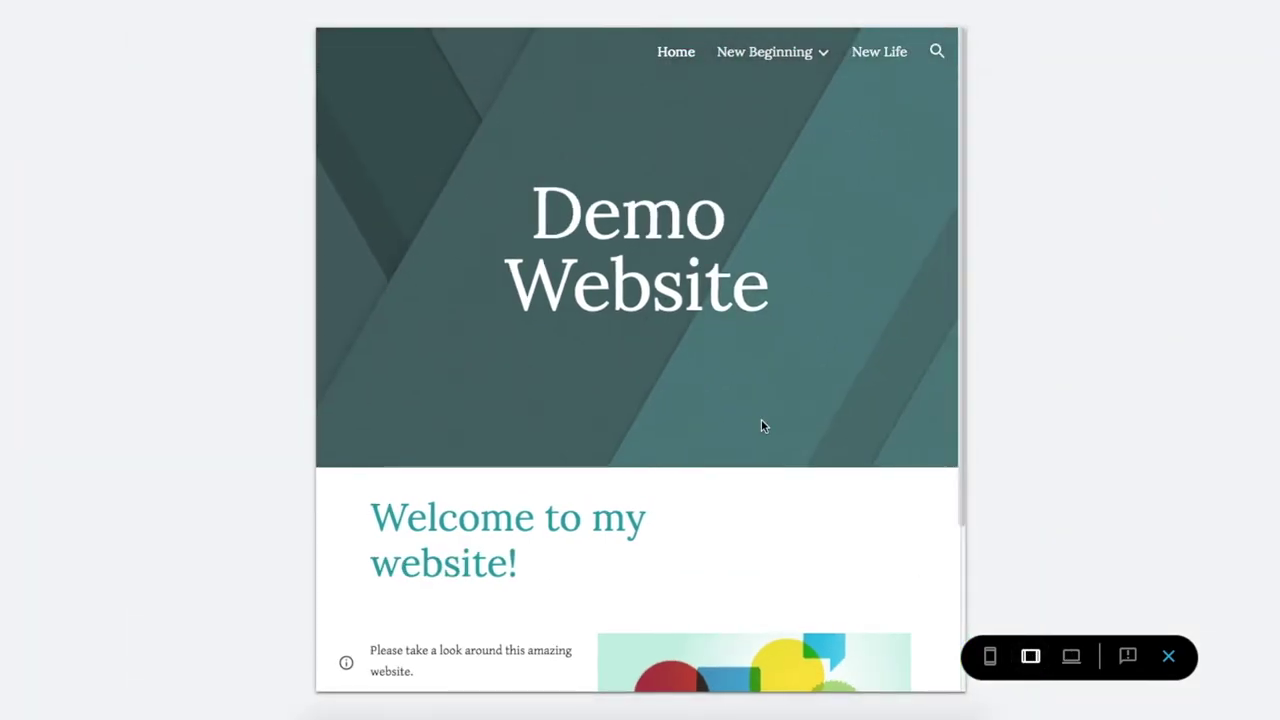
scroll(963, 537, down, 2)
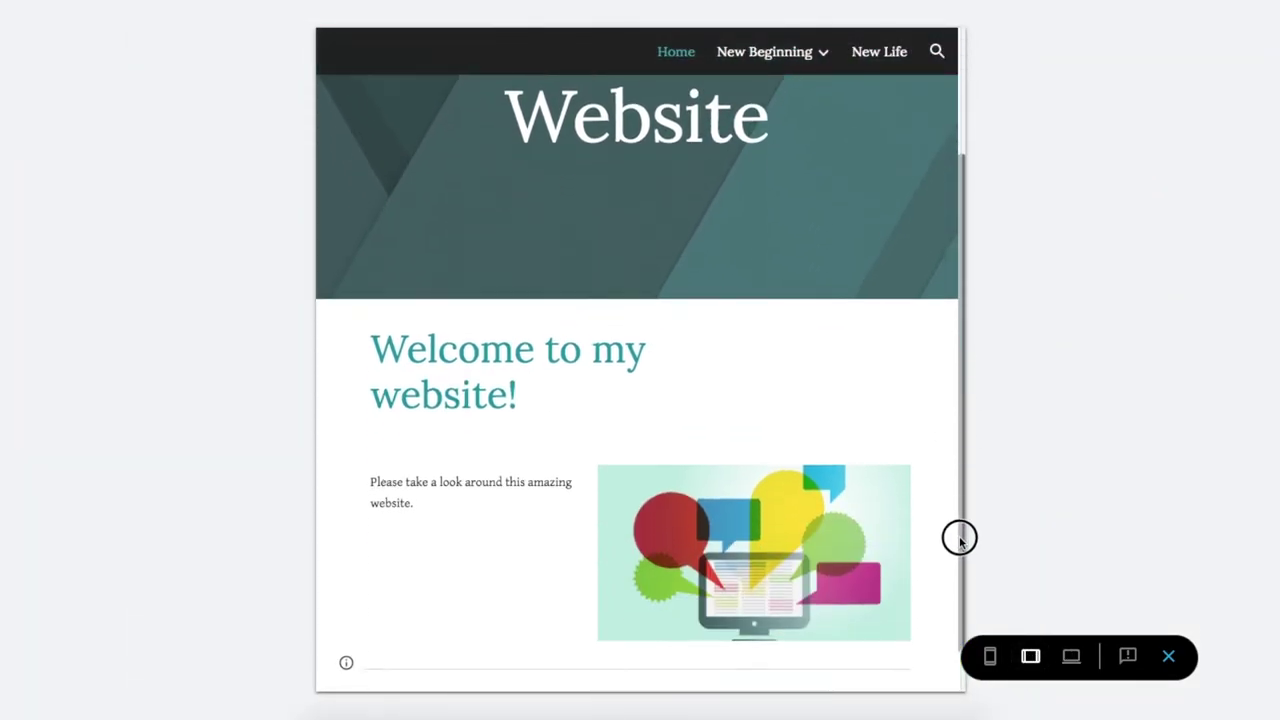
scroll(963, 537, up, 2)
Preview the site at phone size, checking the collapsible navigation menu and the page content
click(990, 658)
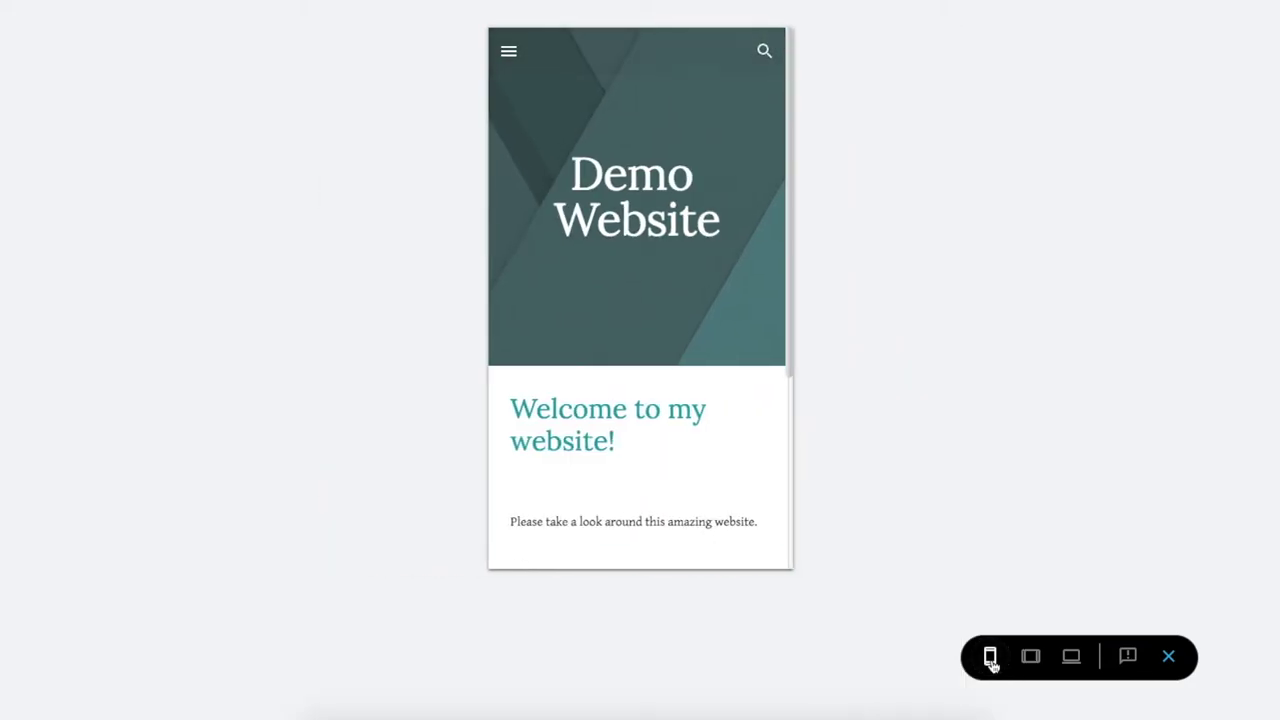
click(506, 51)
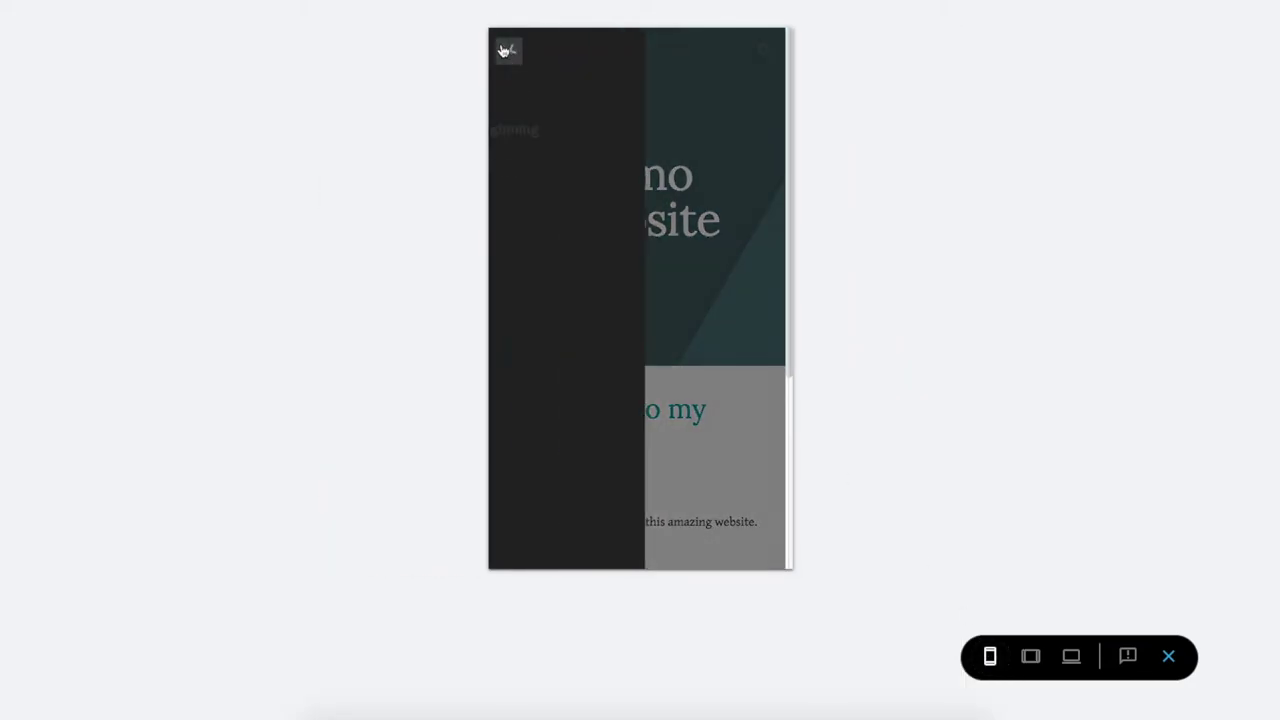
click(506, 51)
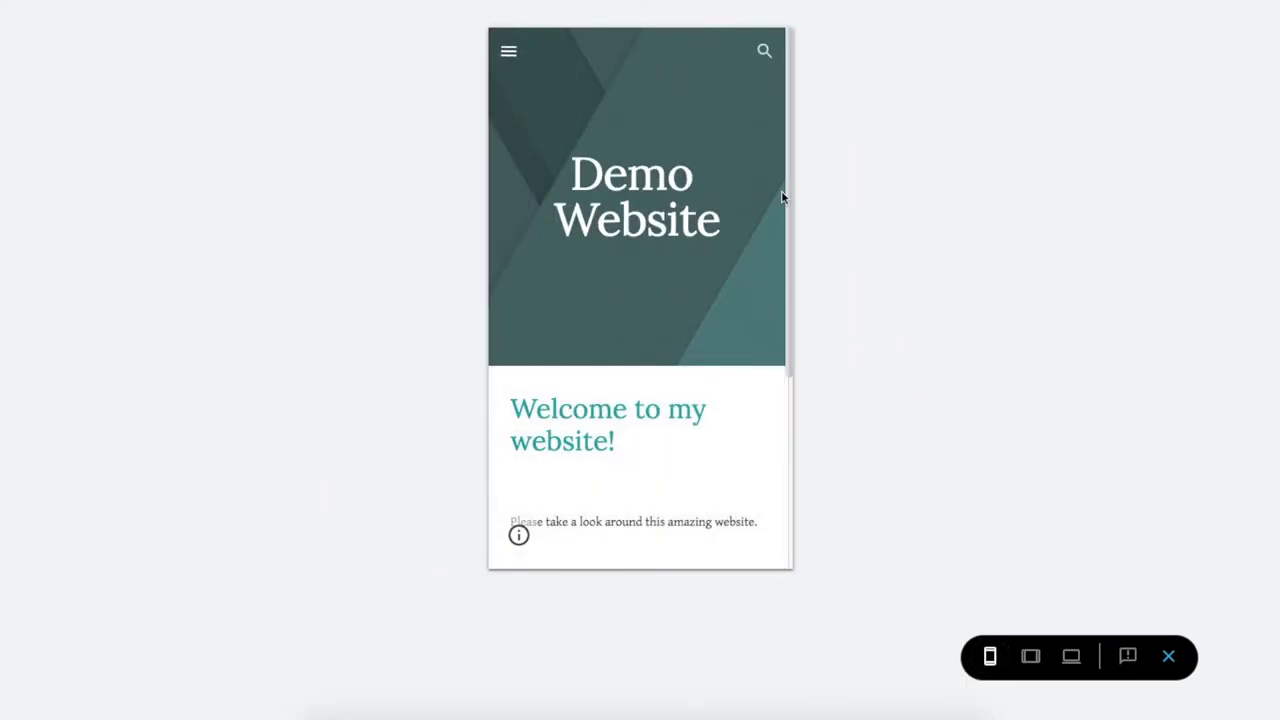
drag(786, 197, 760, 185)
click(789, 274)
drag(788, 321, 791, 215)
Return the preview to tablet size and review the page content again
click(1031, 657)
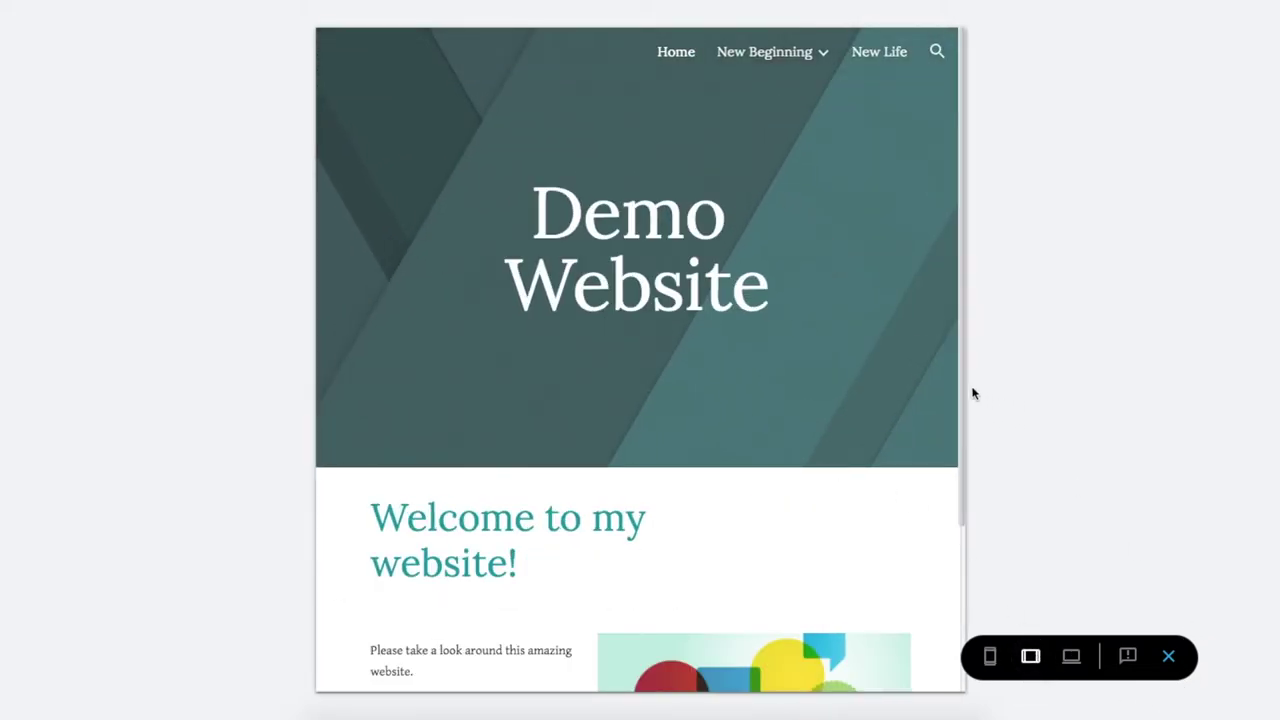
click(966, 506)
drag(963, 466, 957, 349)
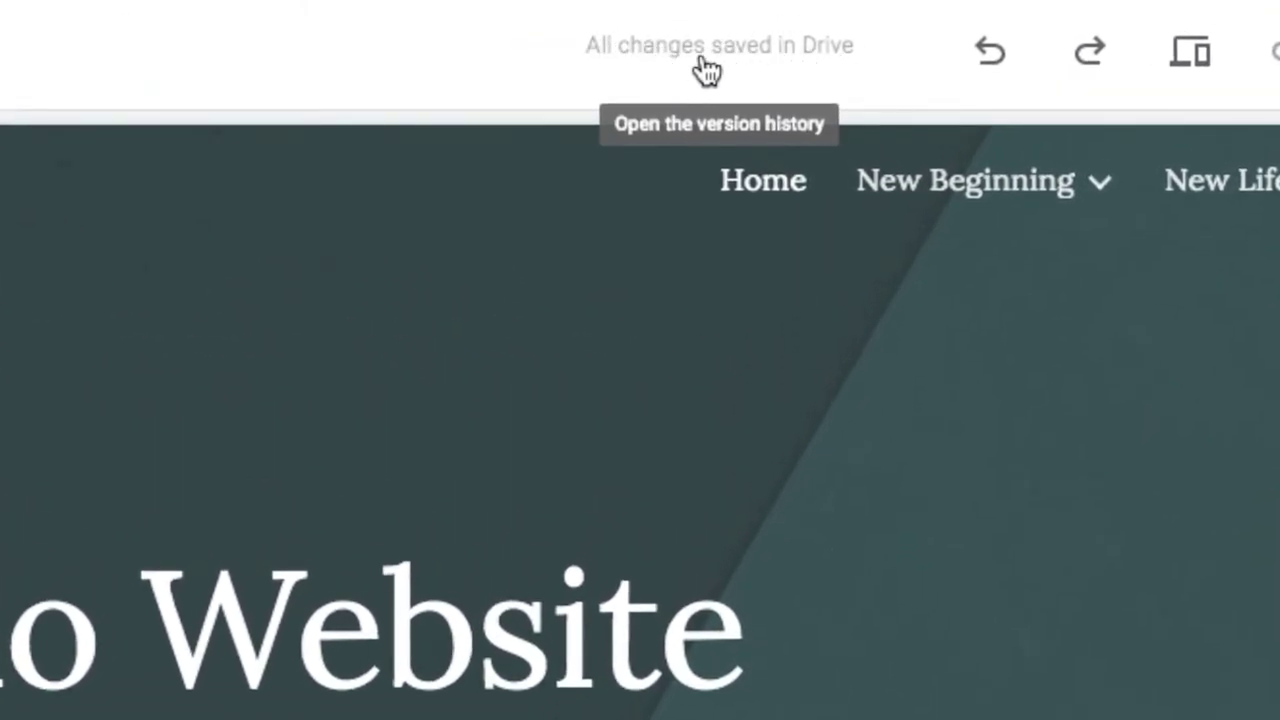
Start publishing the site and set its web address to demo1
mouse_move(1041, 192)
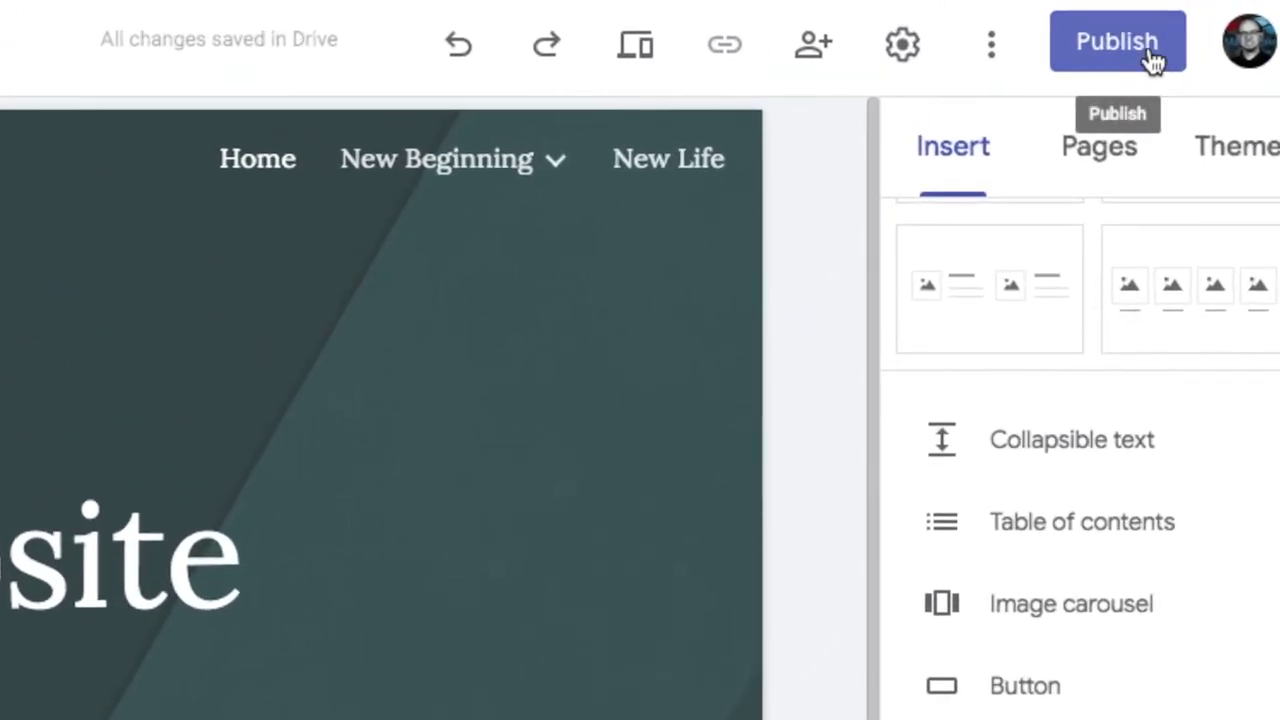
click(1152, 60)
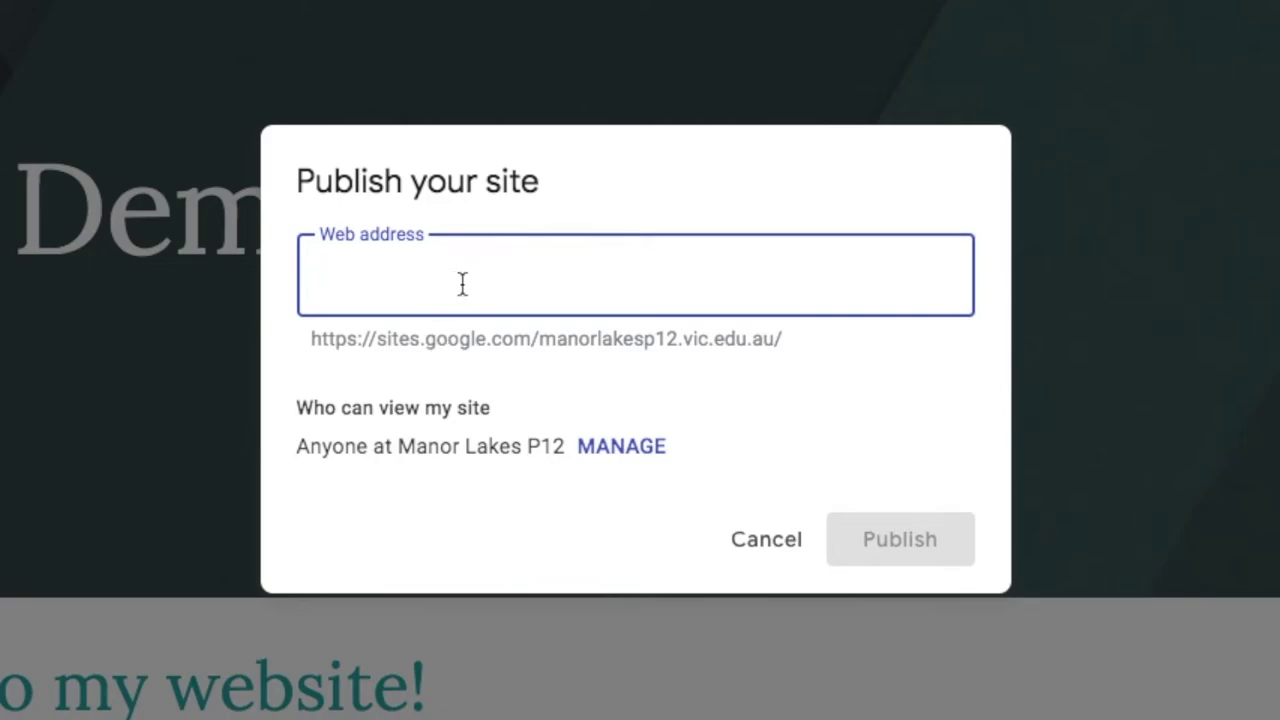
text(demo)
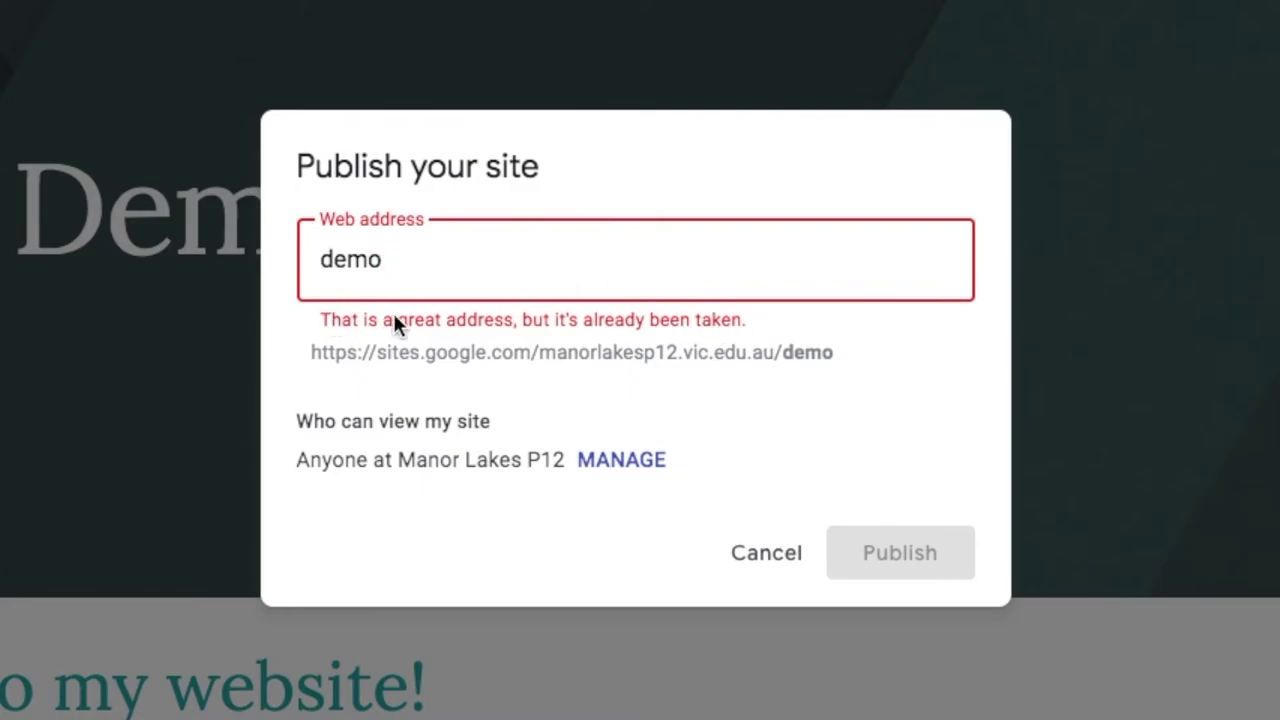
text(1)
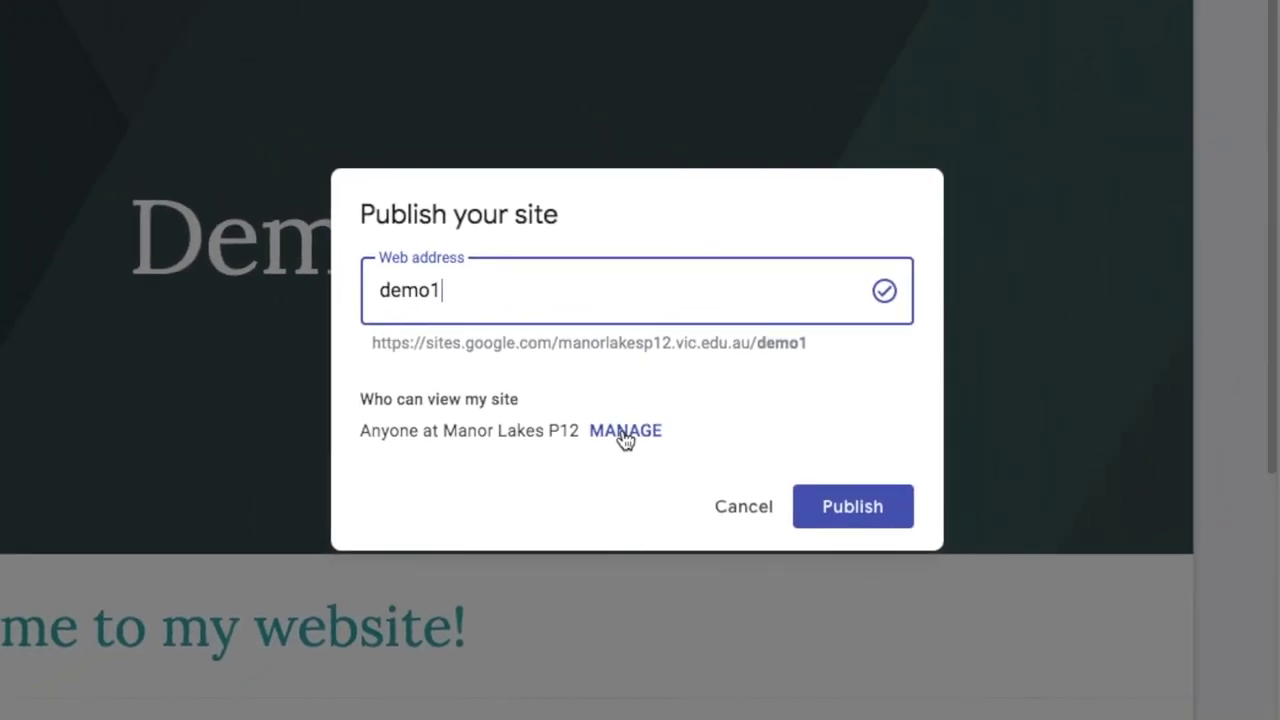
Review the access options for who can view the published site, and publish it
click(624, 432)
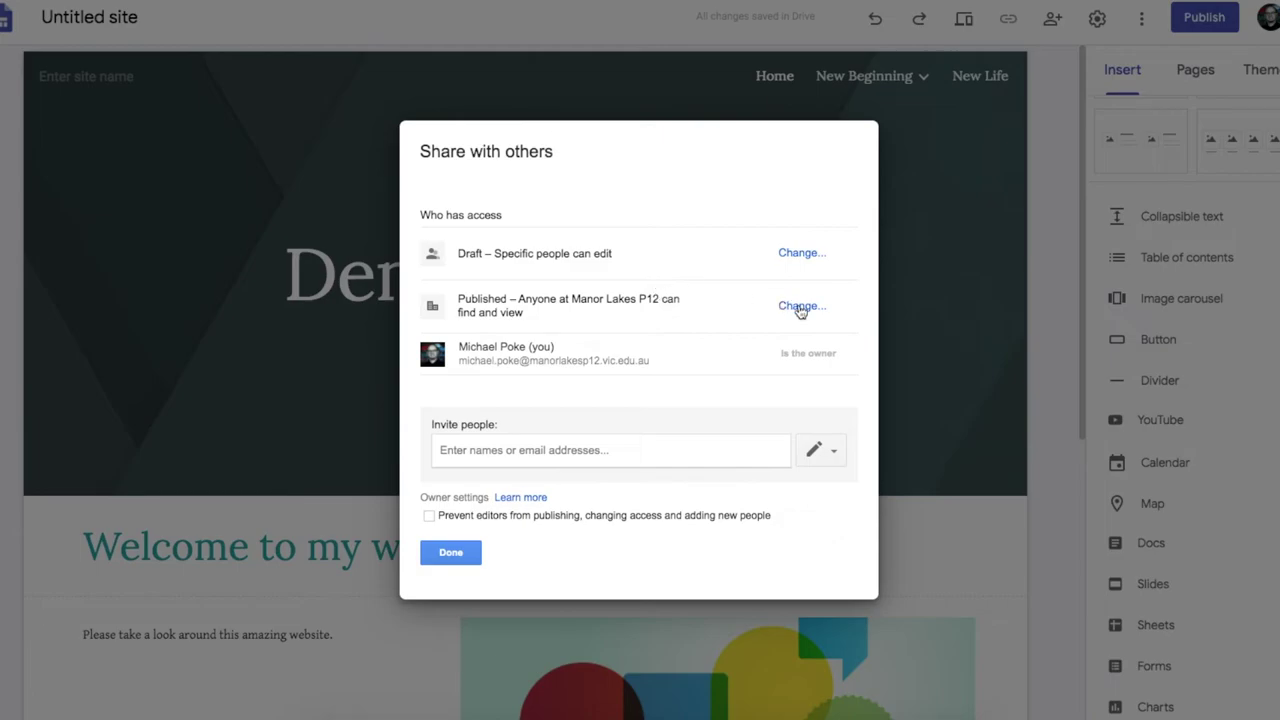
click(800, 309)
click(630, 397)
click(590, 302)
click(551, 349)
click(474, 463)
click(451, 551)
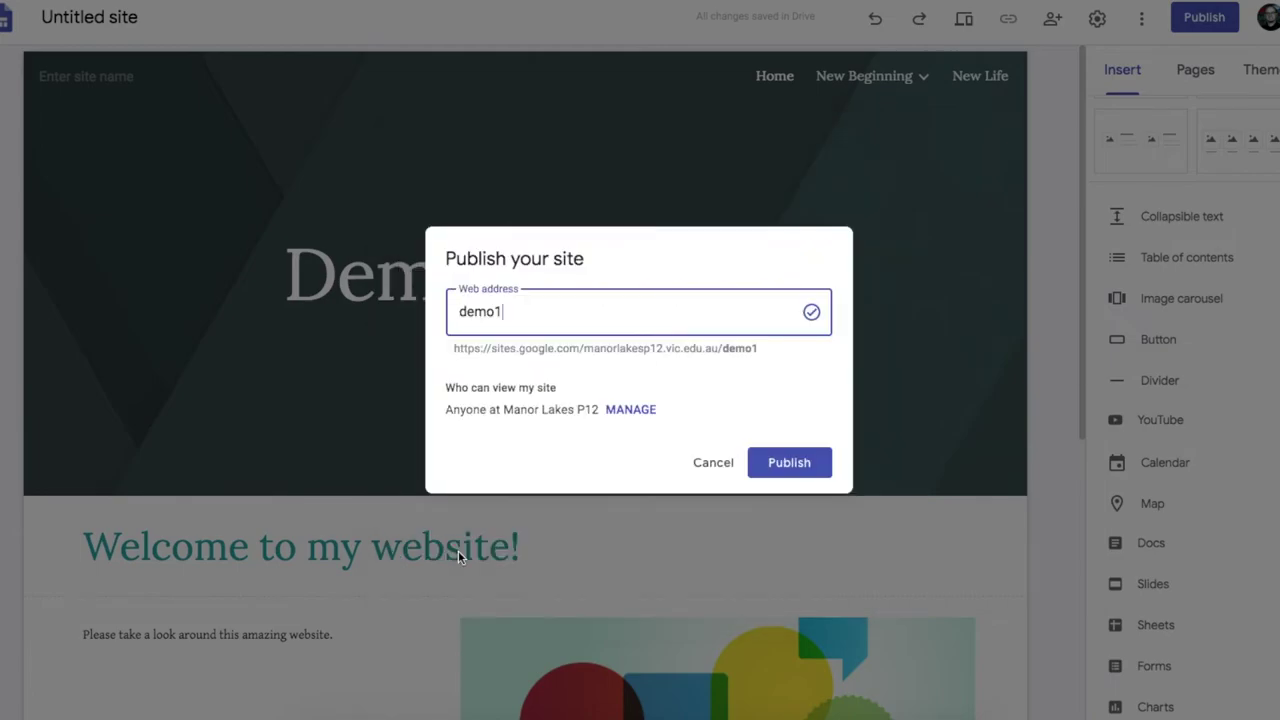
click(770, 466)
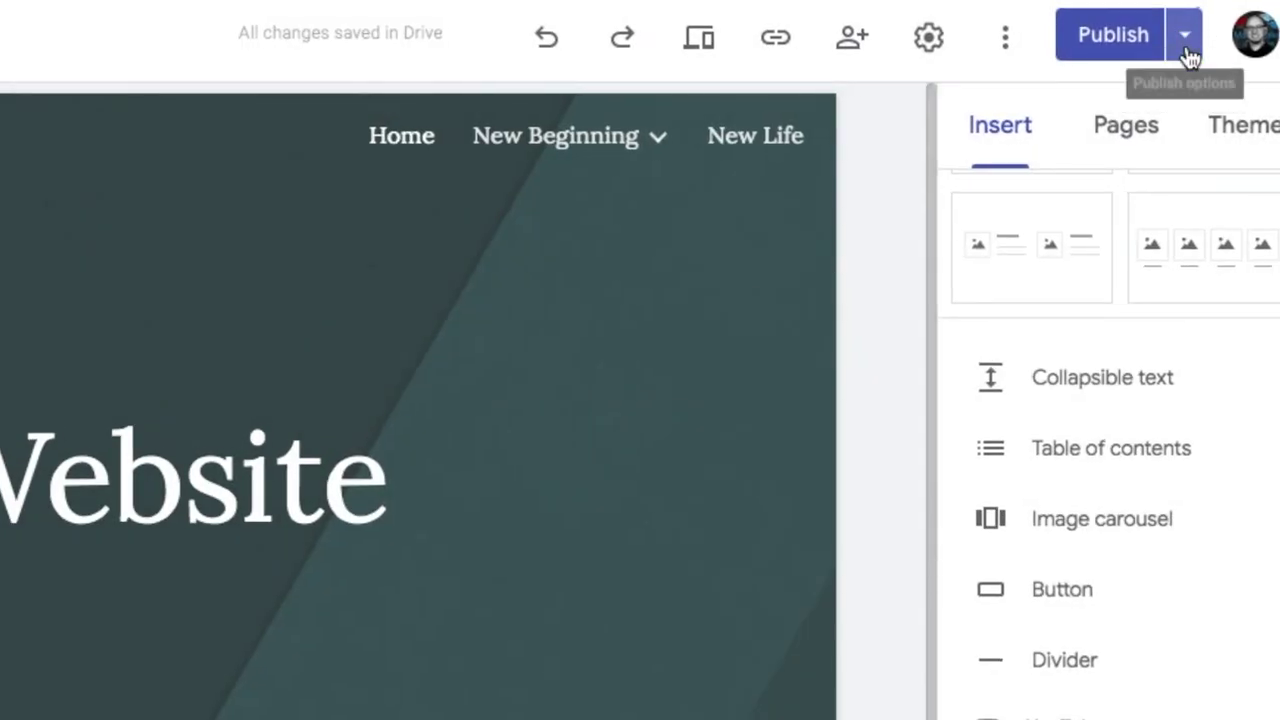
Check the available publish options, open the published site and look over its Home page
click(1186, 50)
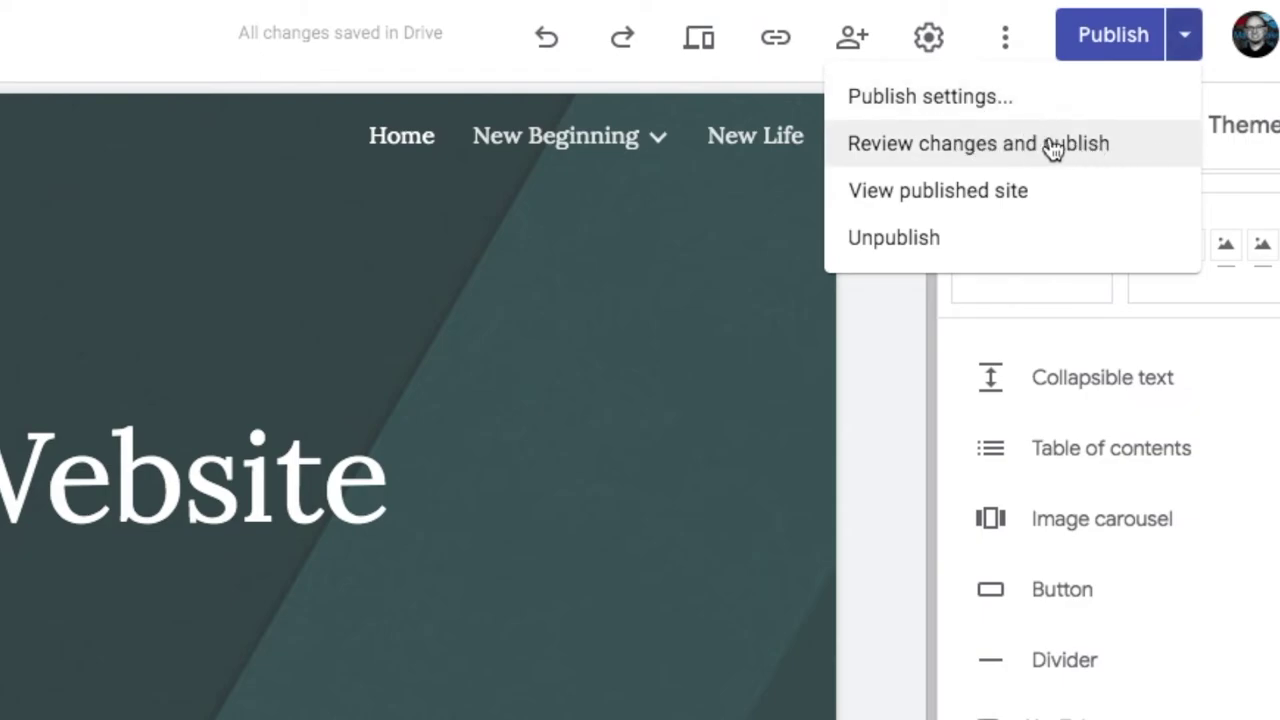
click(900, 200)
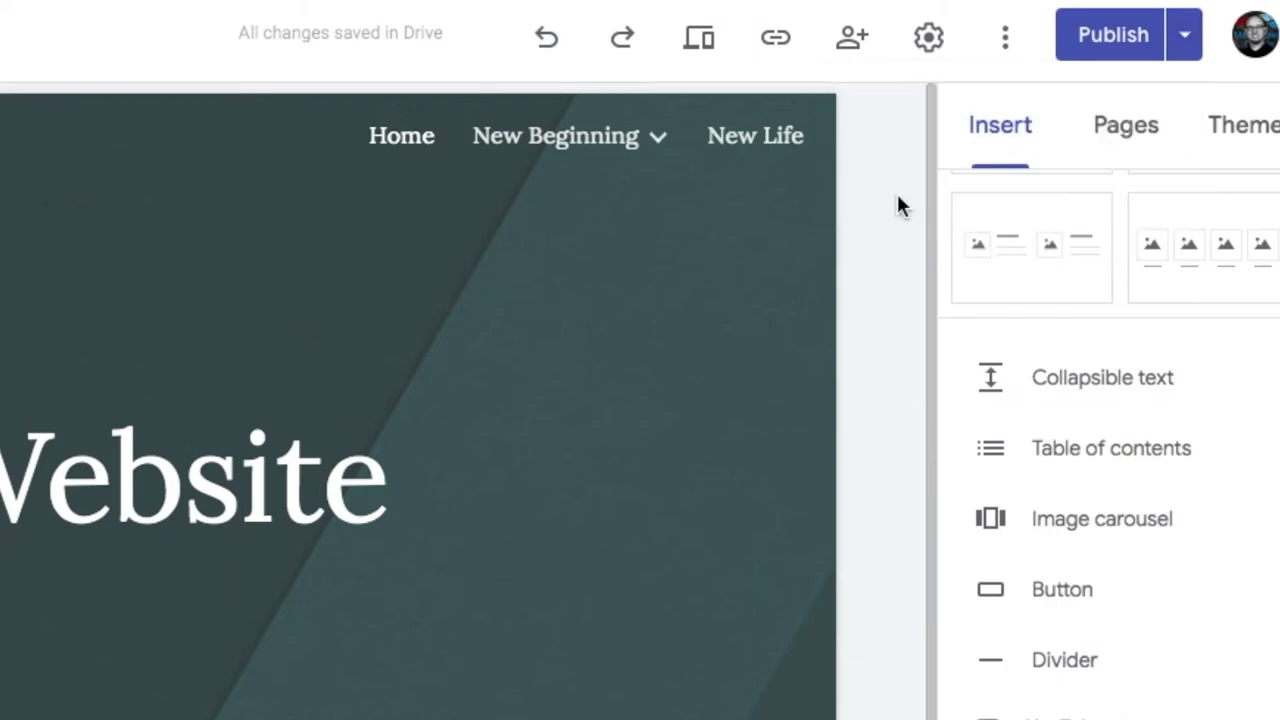
click(1180, 40)
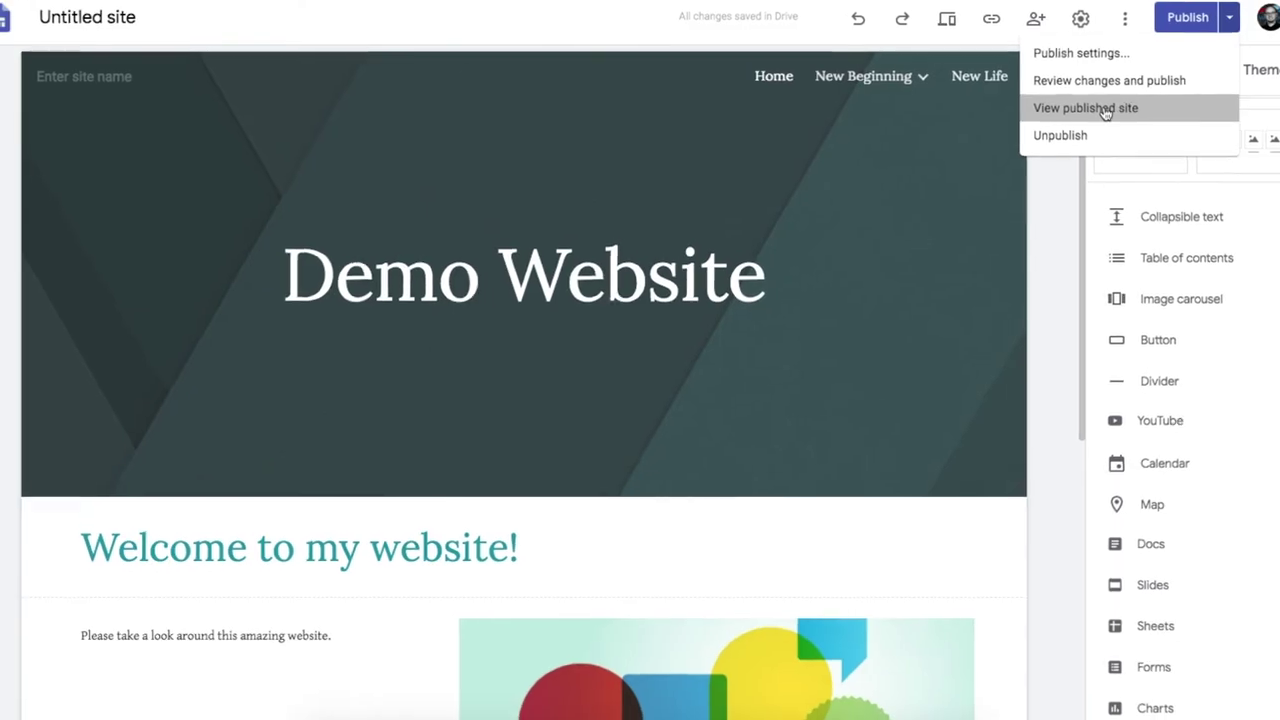
click(972, 198)
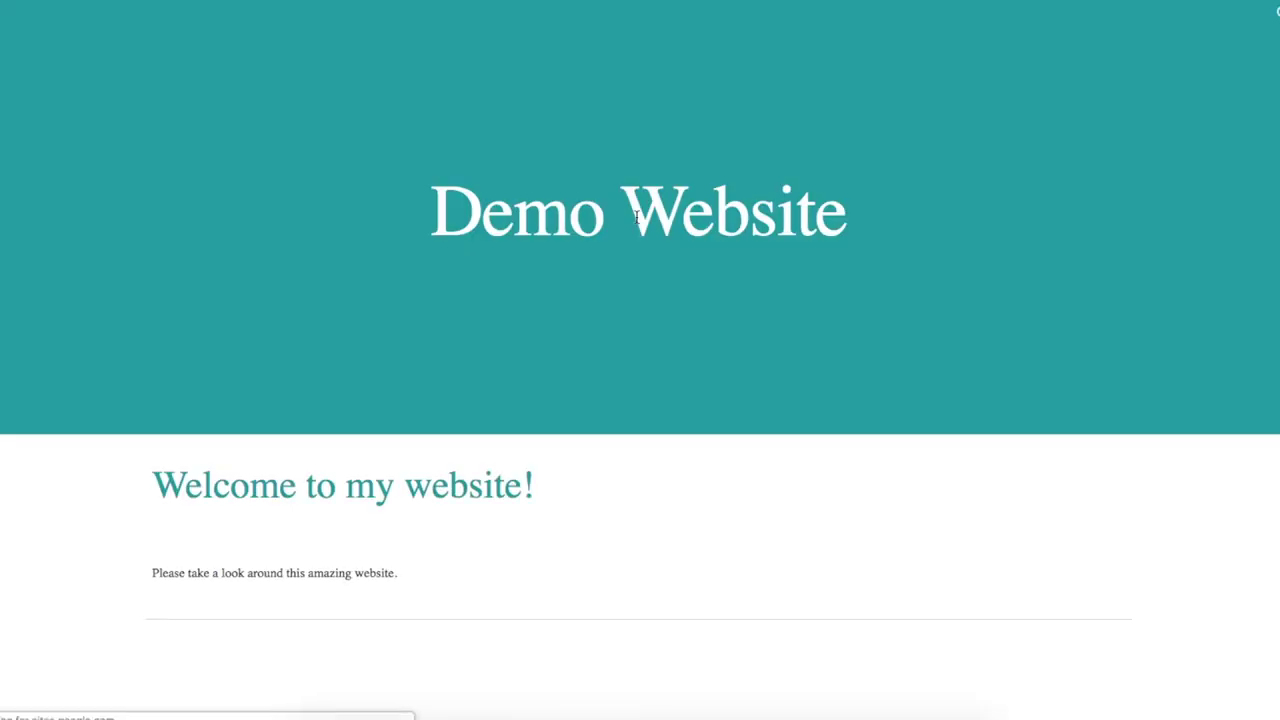
scroll(663, 268, down, 3)
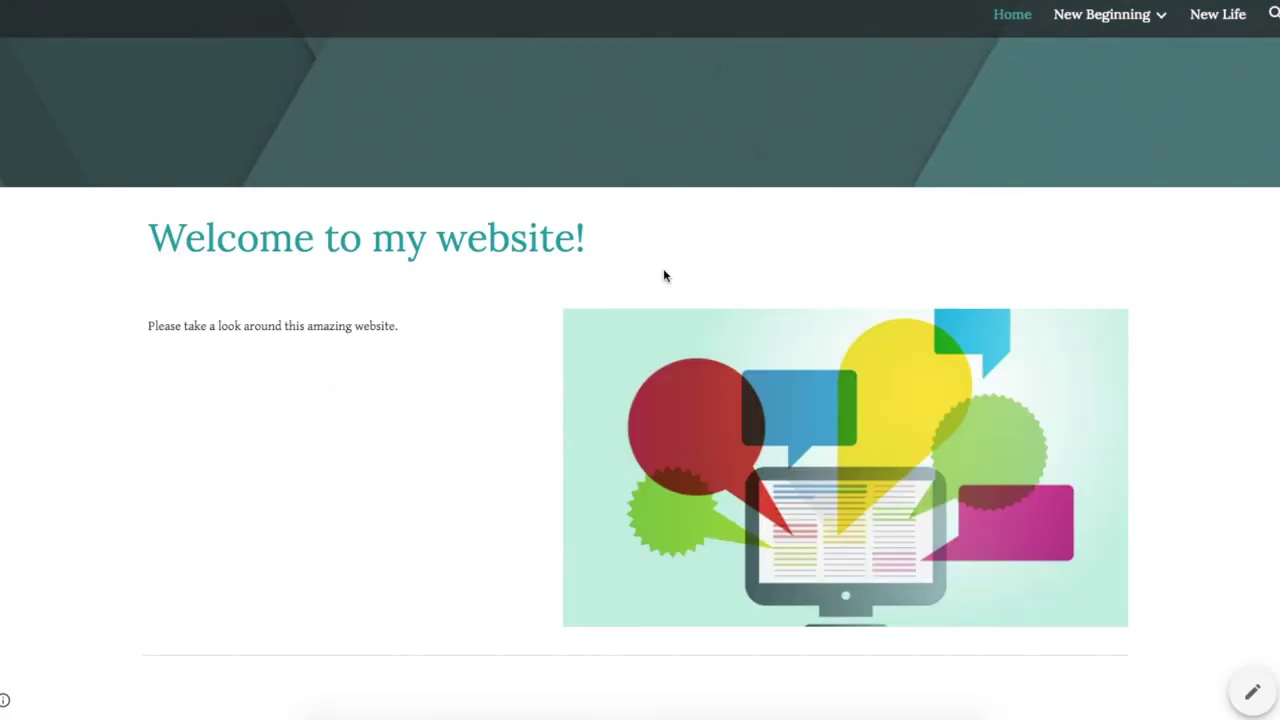
scroll(663, 268, up, 3)
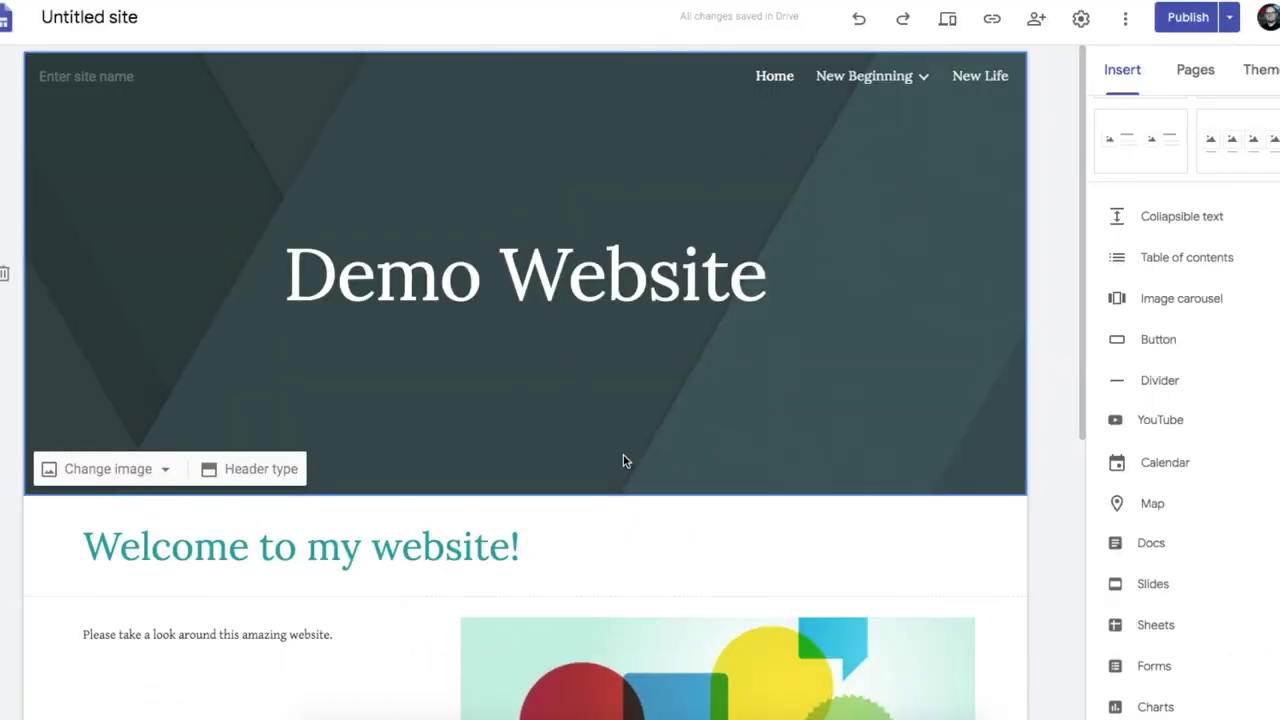
Change the Home page heading to "Welcome to my awesome website!" and widen its text box
click(554, 551)
click(372, 548)
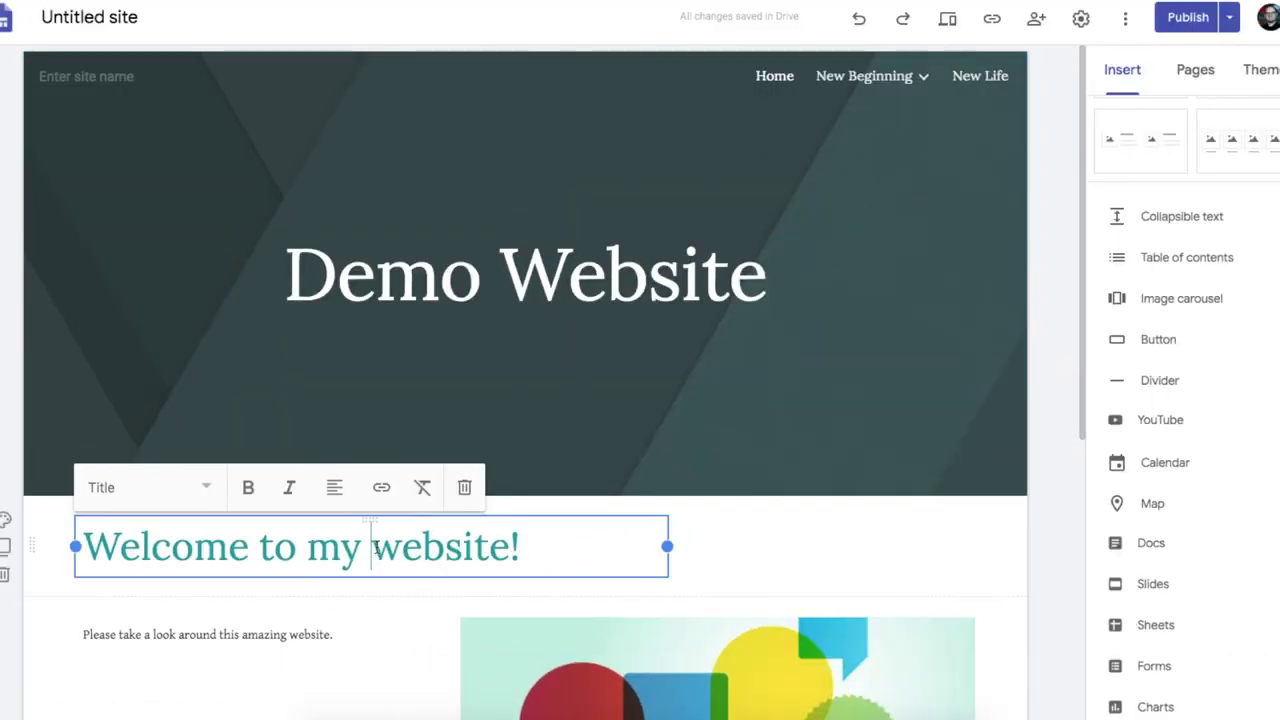
text(awesome)
drag(666, 566, 825, 567)
click(867, 567)
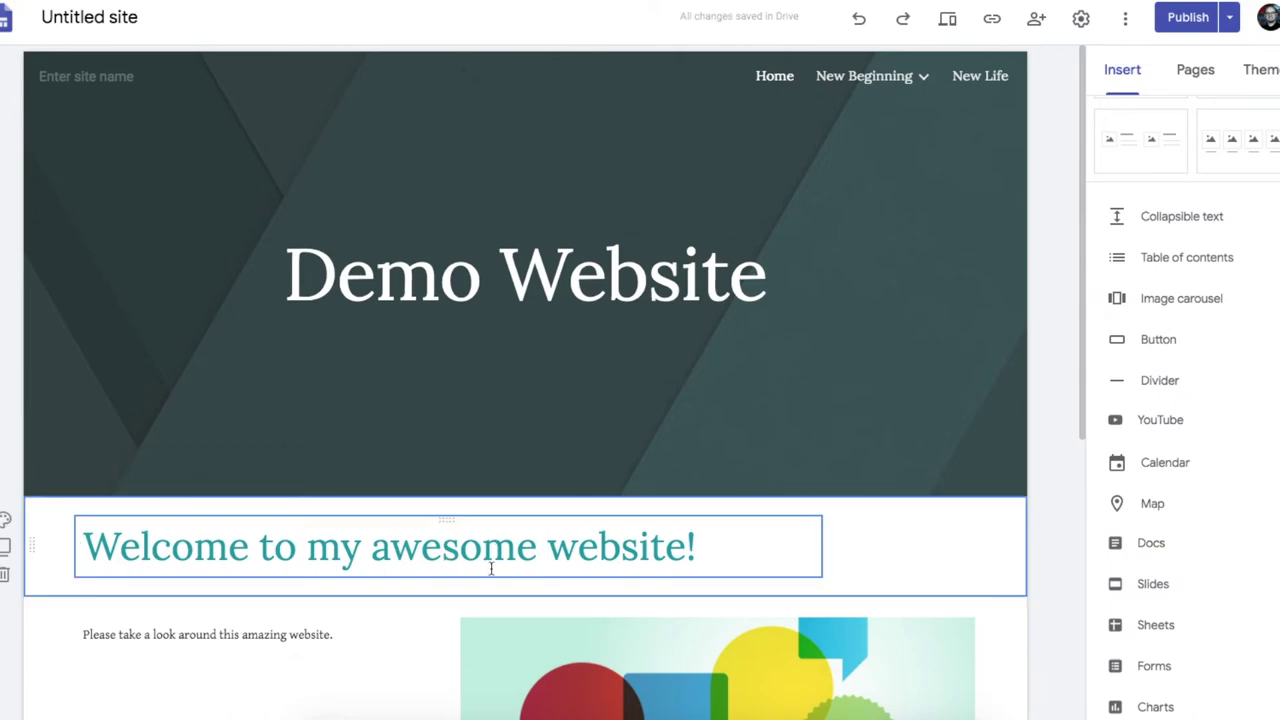
Compare the draft with the currently published version and publish the updated Home page
click(1229, 17)
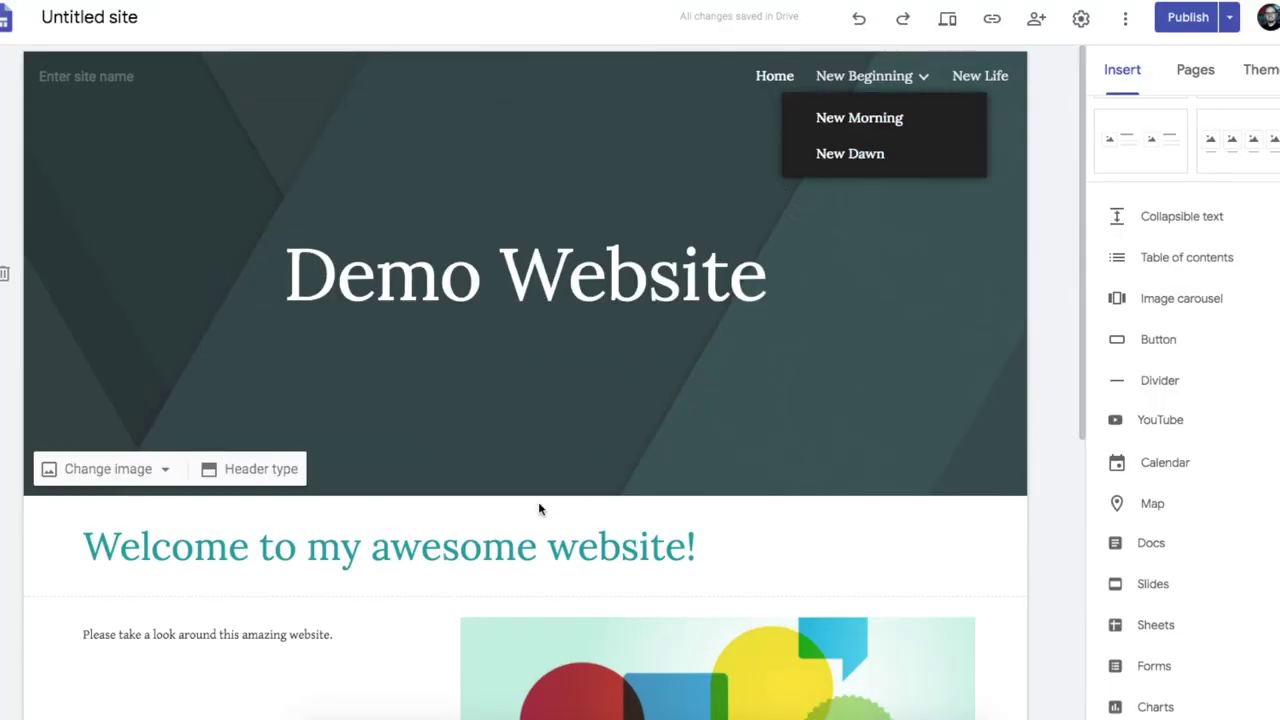
click(1195, 18)
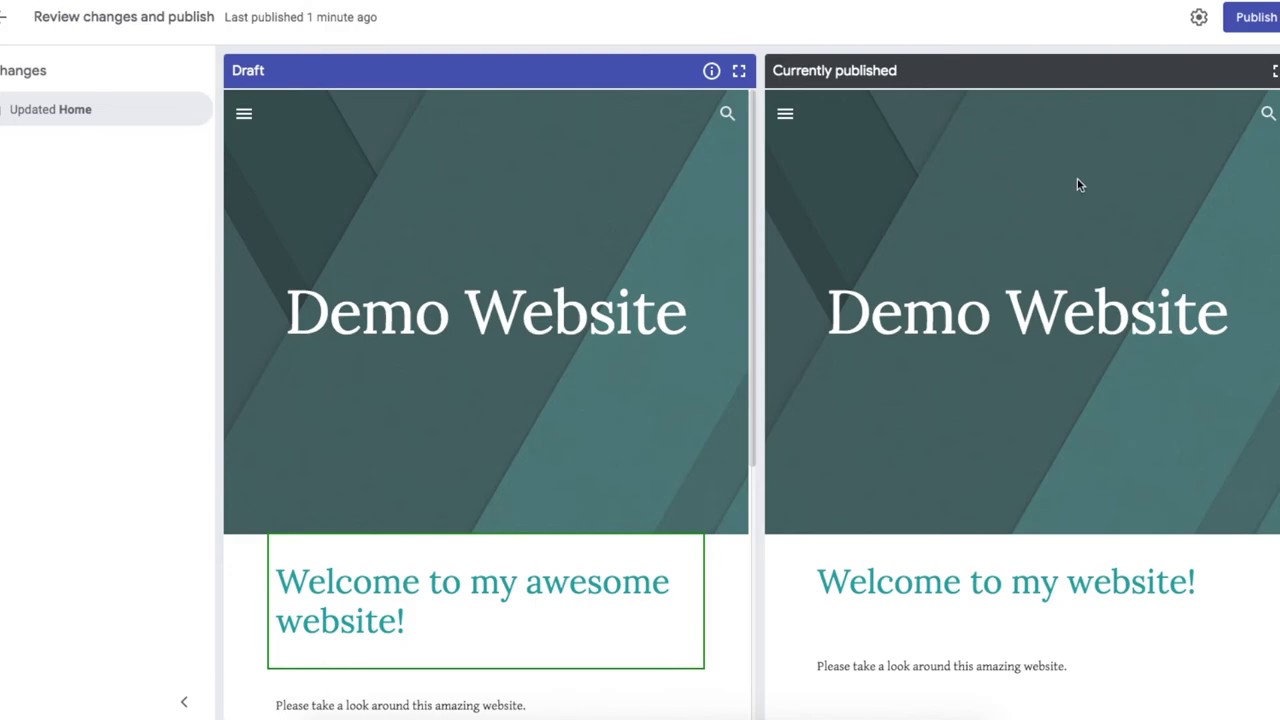
click(1256, 17)
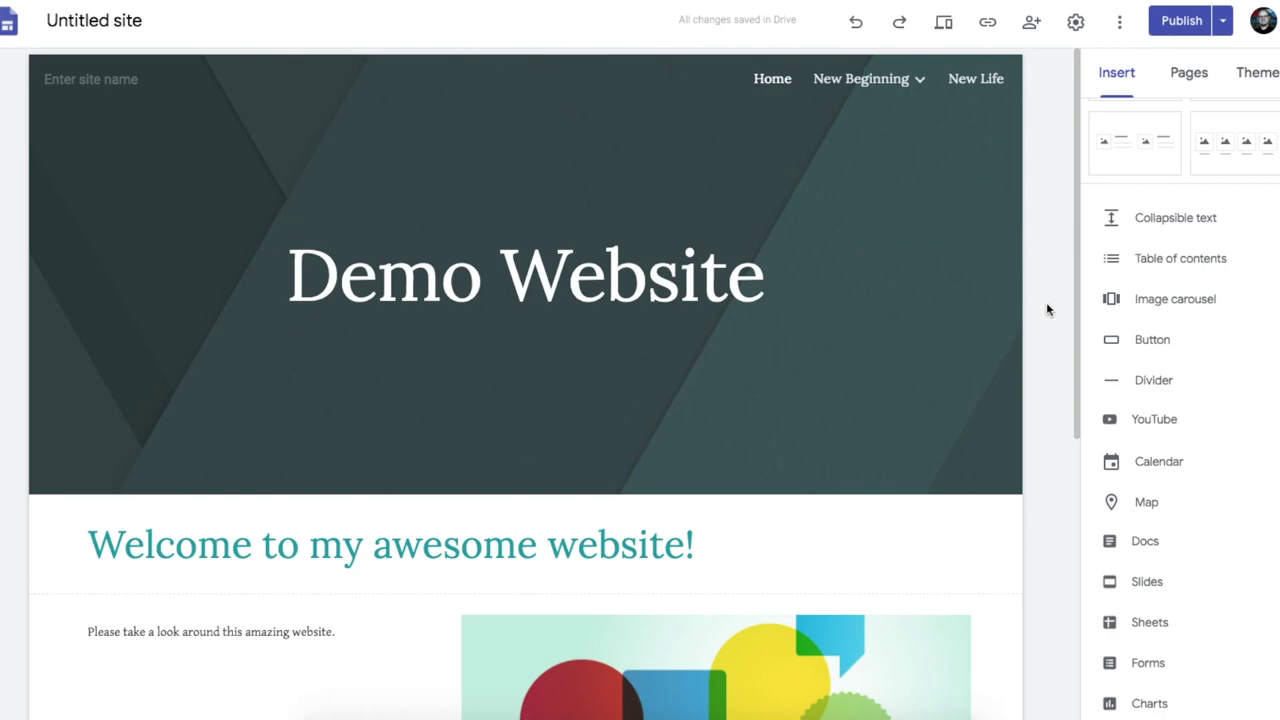
Review the site's sharing settings and the permission choices for invited people without inviting anyone
click(1031, 24)
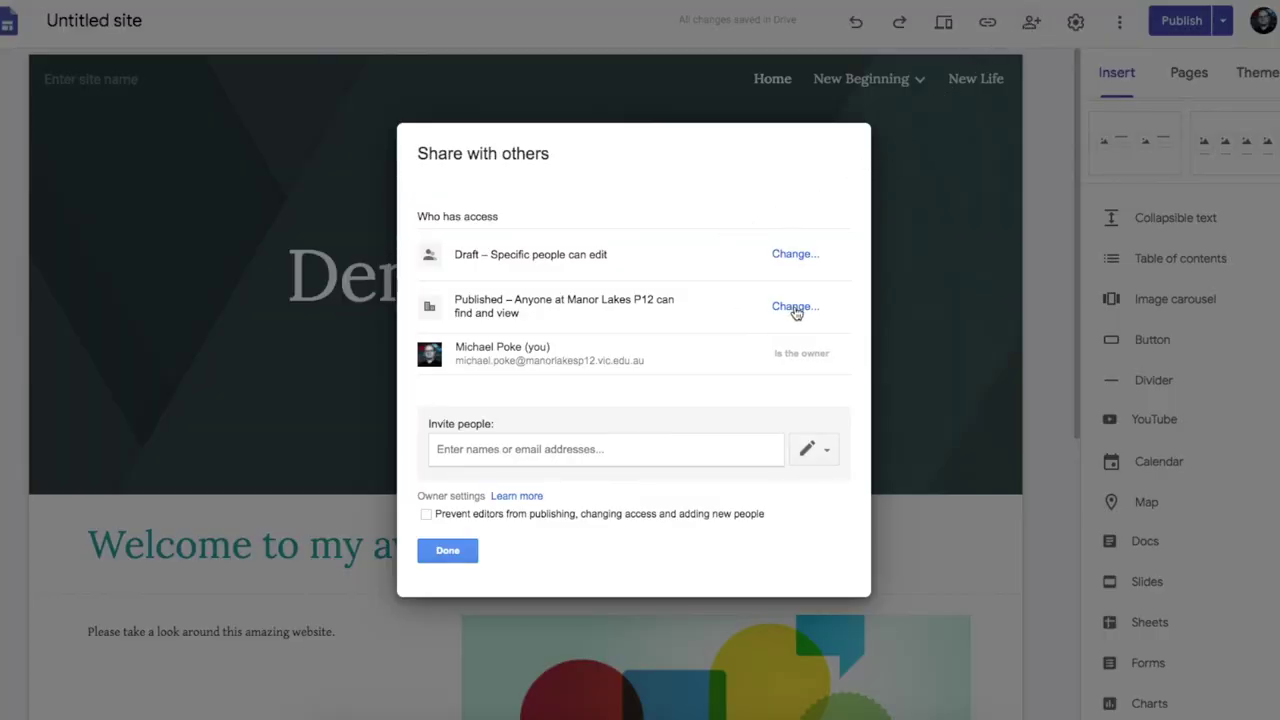
click(461, 452)
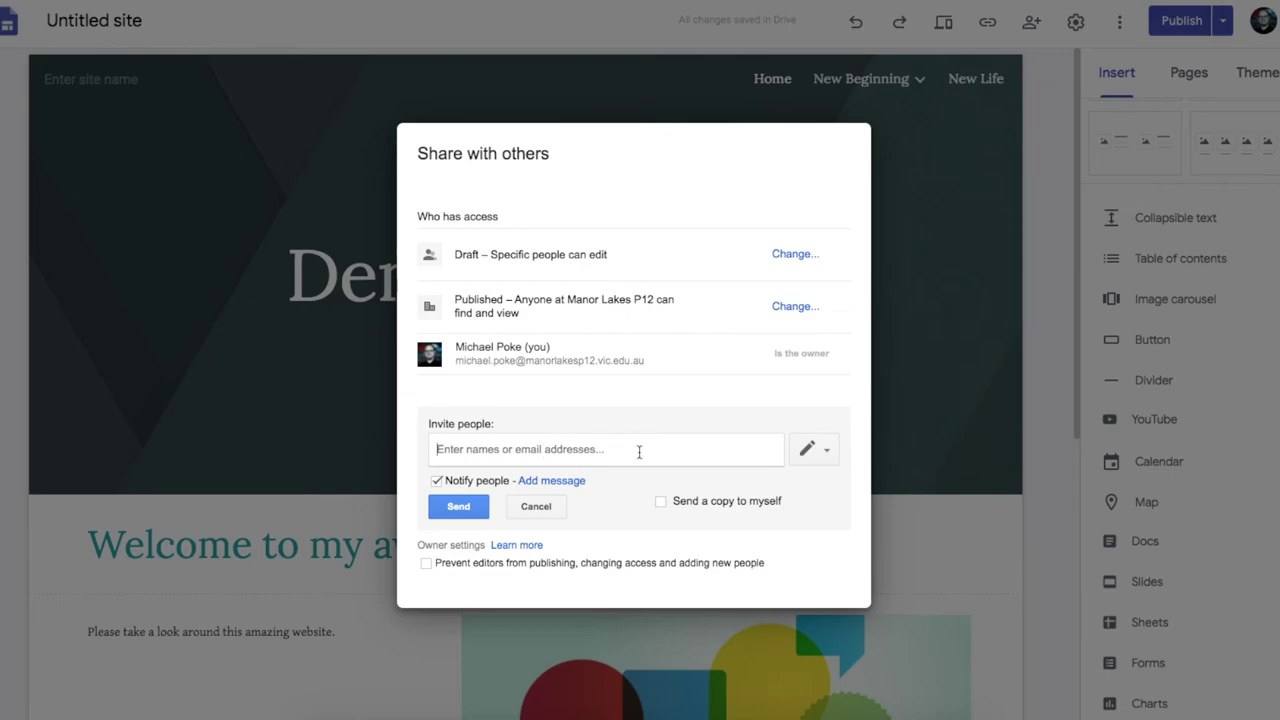
click(809, 451)
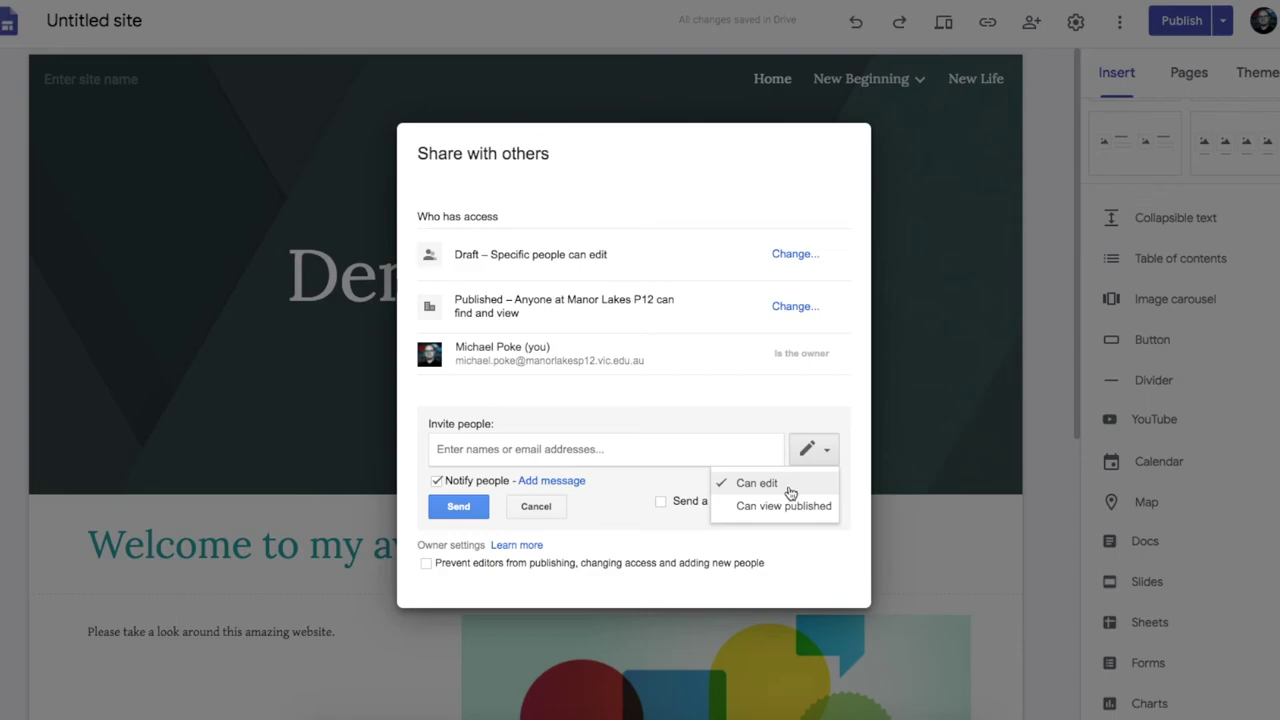
click(790, 487)
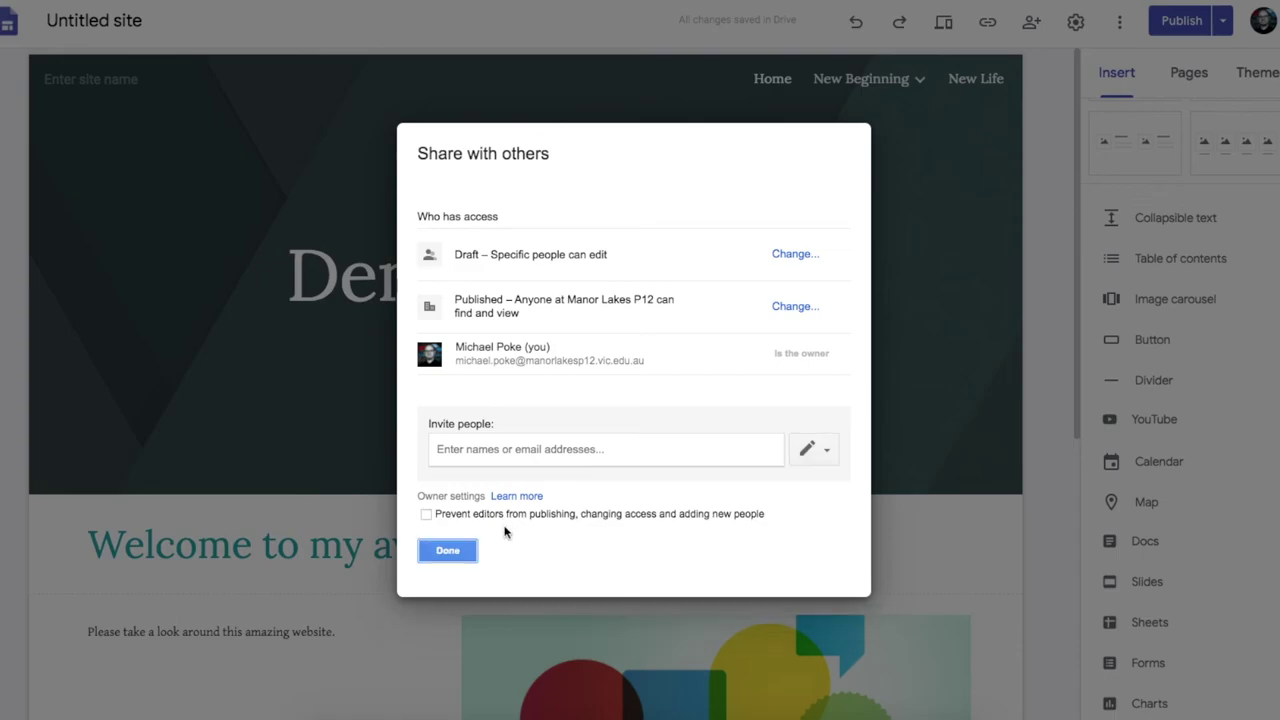
click(449, 553)
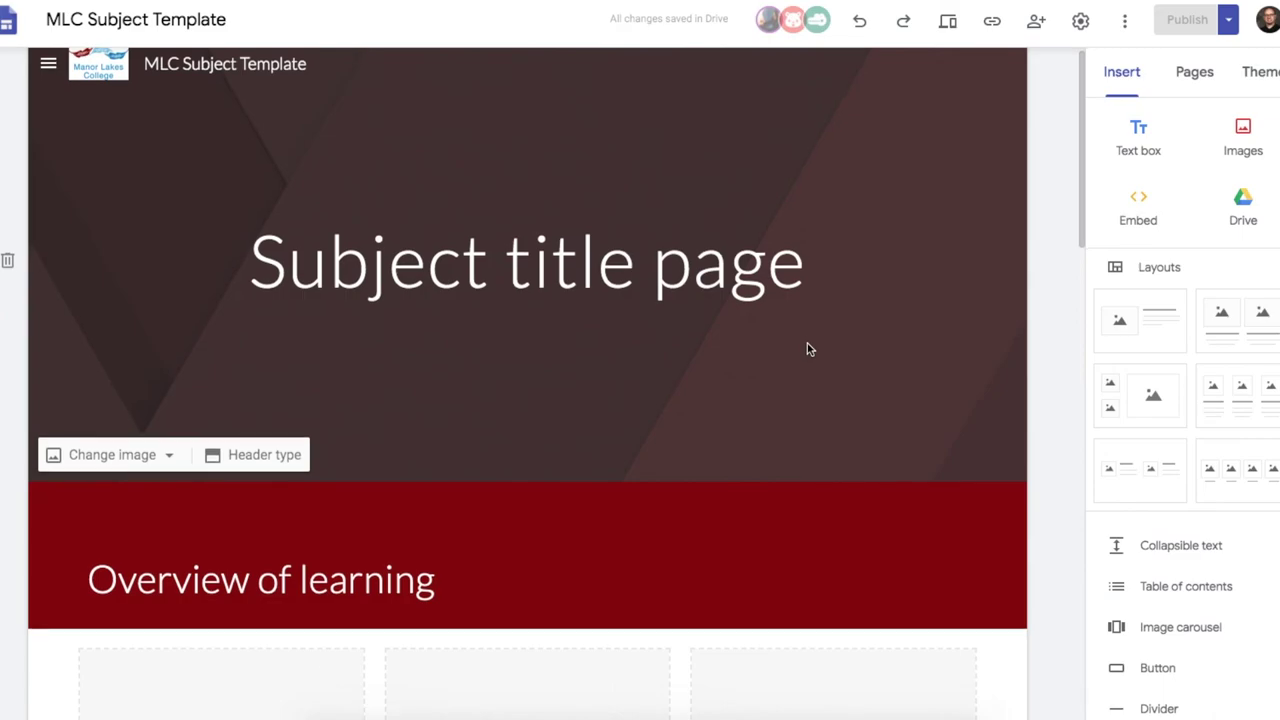
Look through the MLC Subject Template's Home page and expand its Unit 1 and Unit 1 Coursework pages
scroll(807, 343, down, 13)
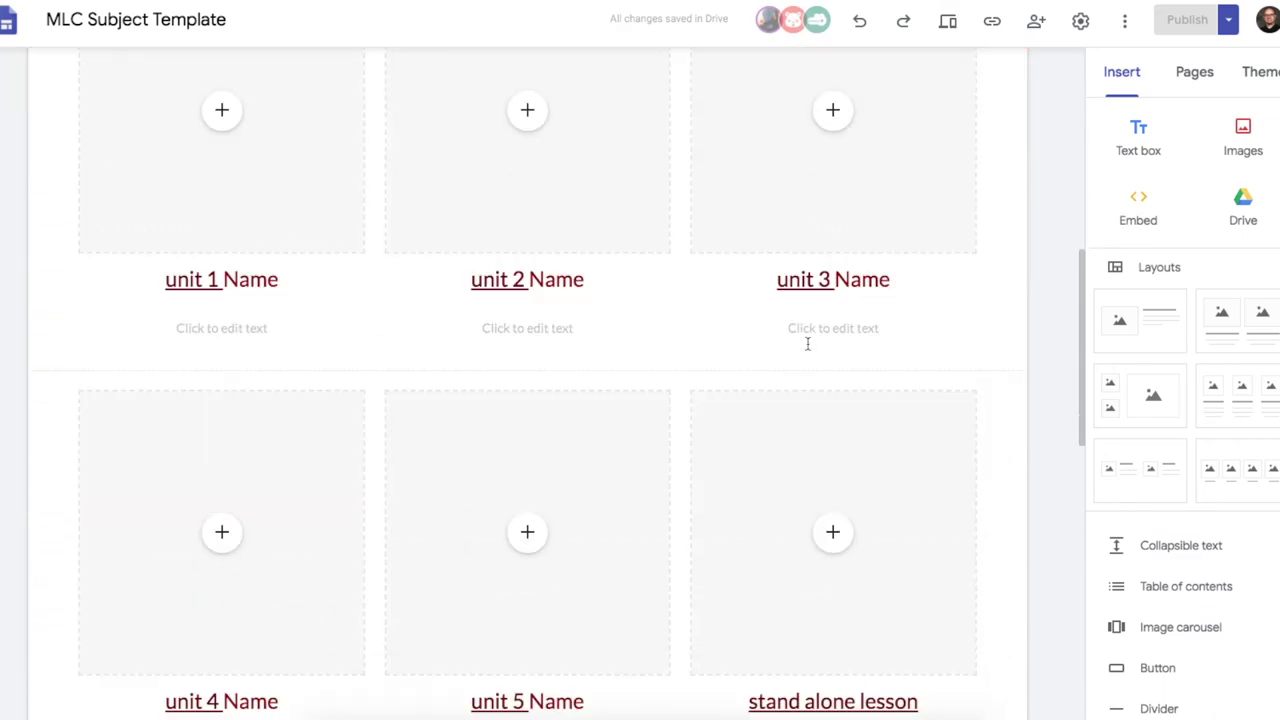
scroll(808, 349, up, 16)
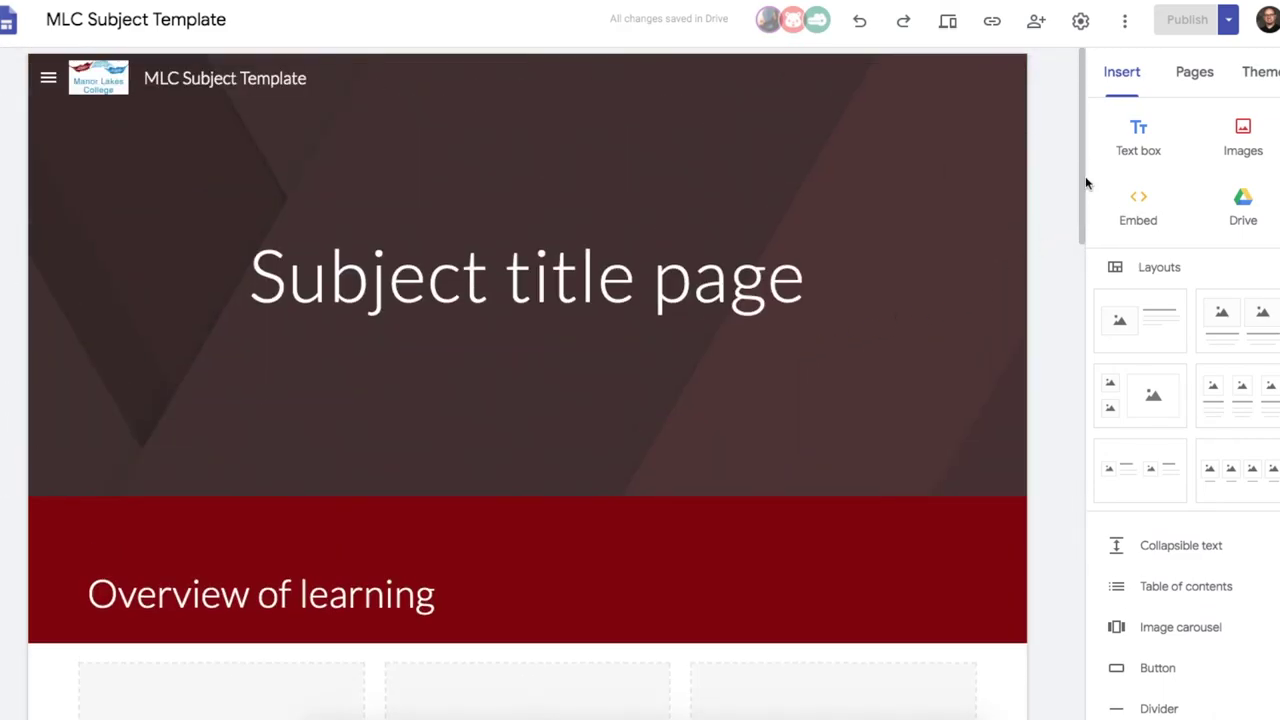
click(1208, 80)
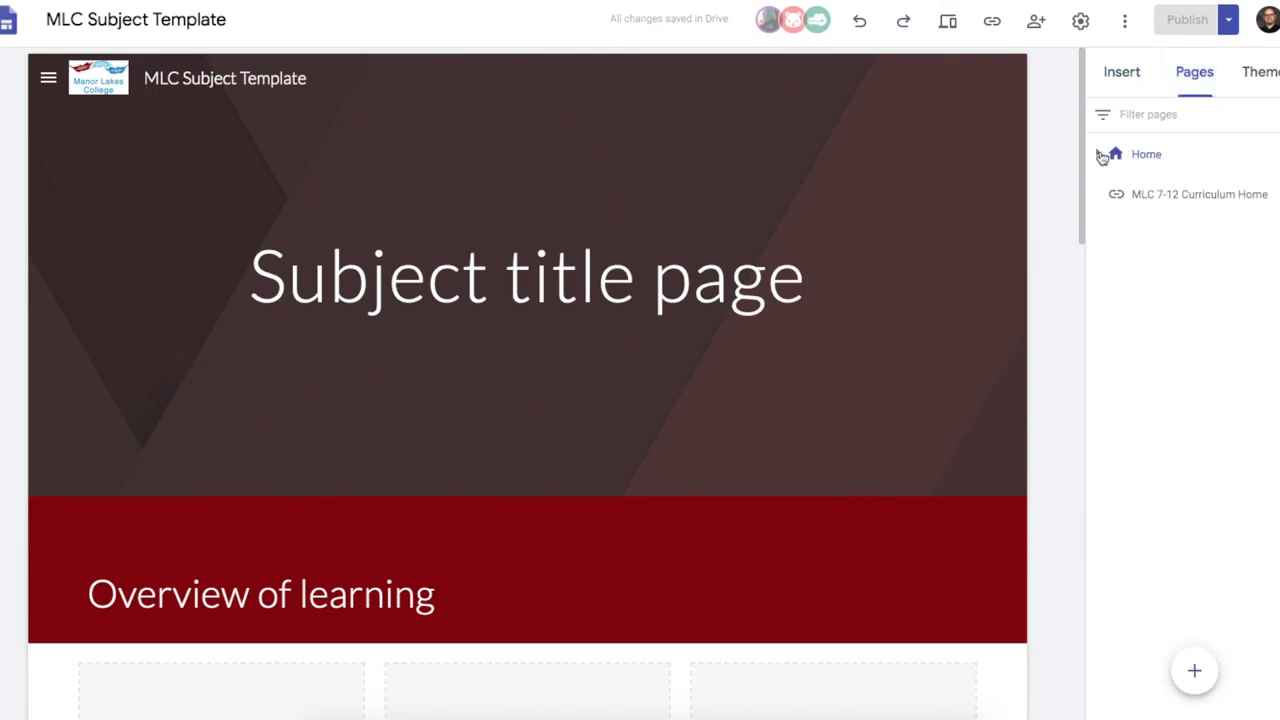
click(1097, 154)
click(1118, 194)
click(1138, 274)
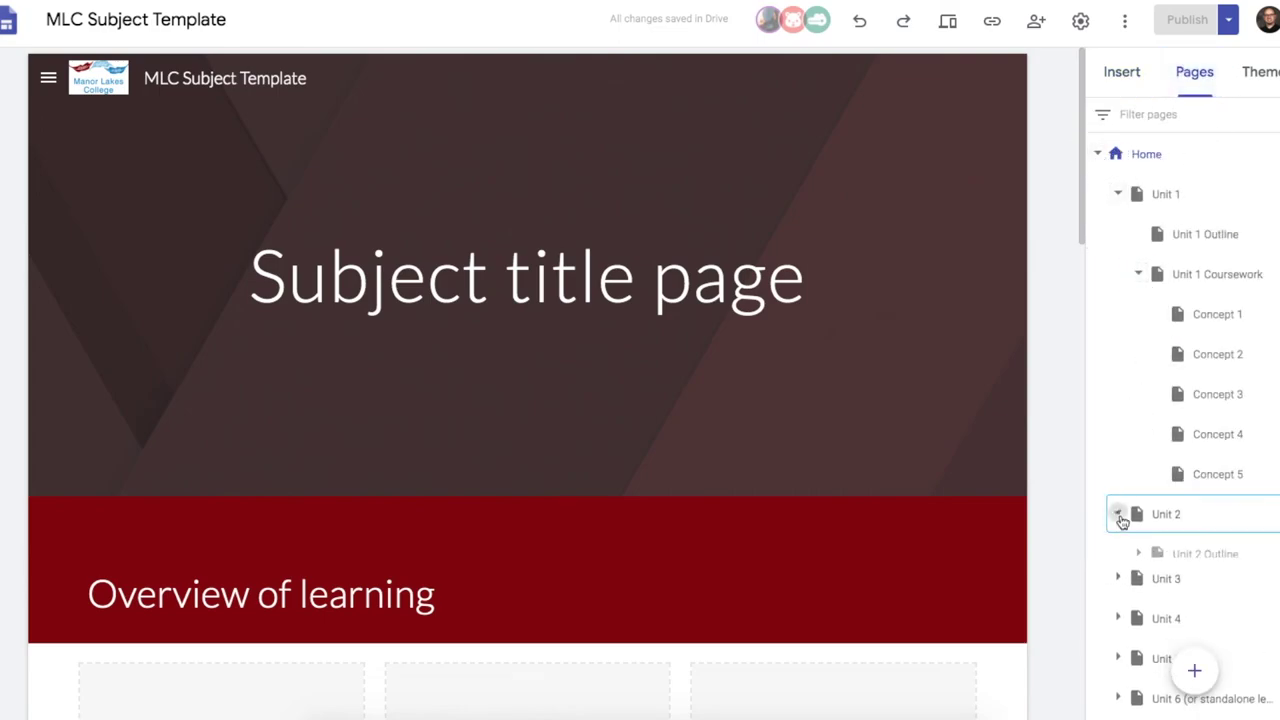
Examine the subpages under Unit 2 and its outline, and collapse the unit pages again
click(1117, 514)
scroll(1136, 486, down, 2)
click(1139, 392)
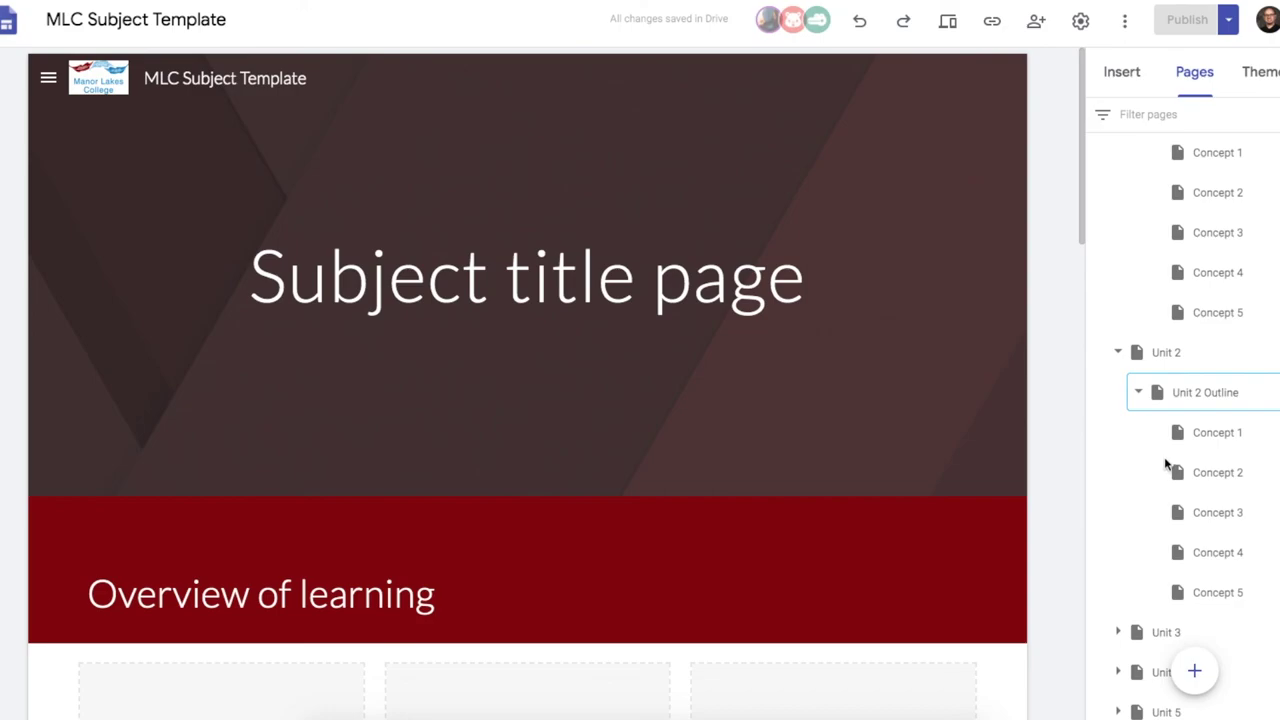
click(1143, 396)
click(1117, 352)
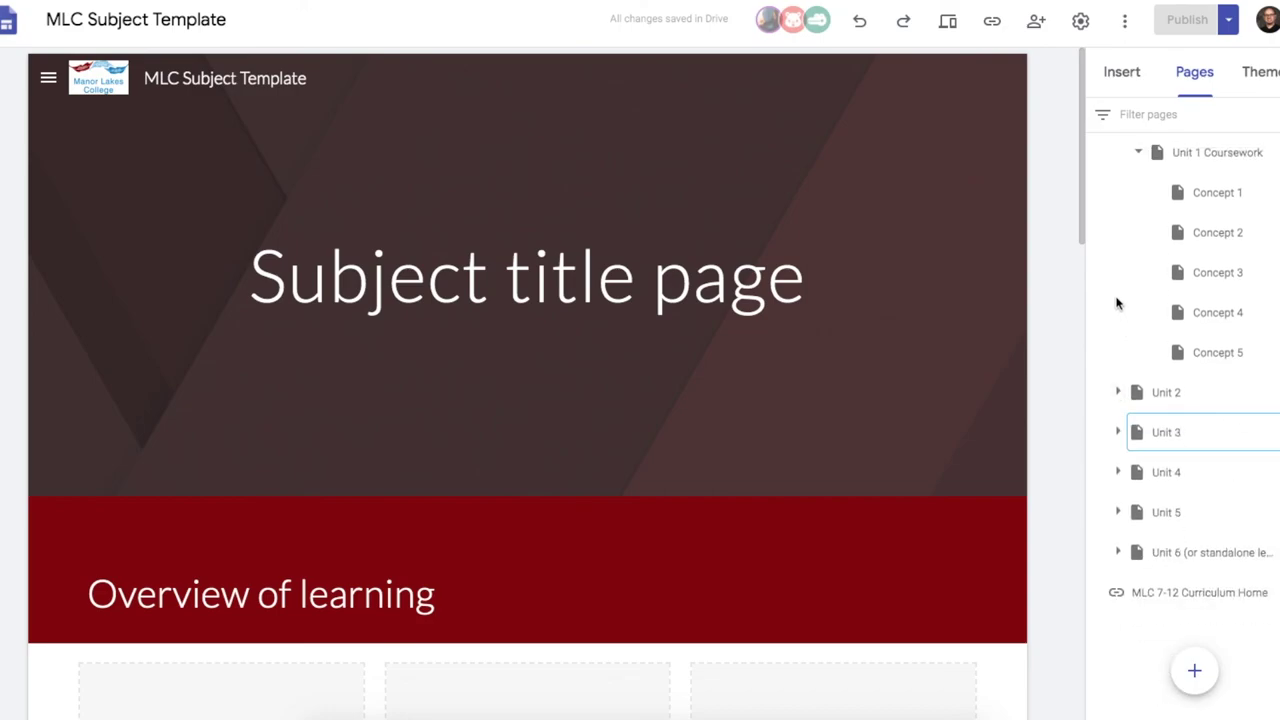
click(1140, 179)
click(1117, 194)
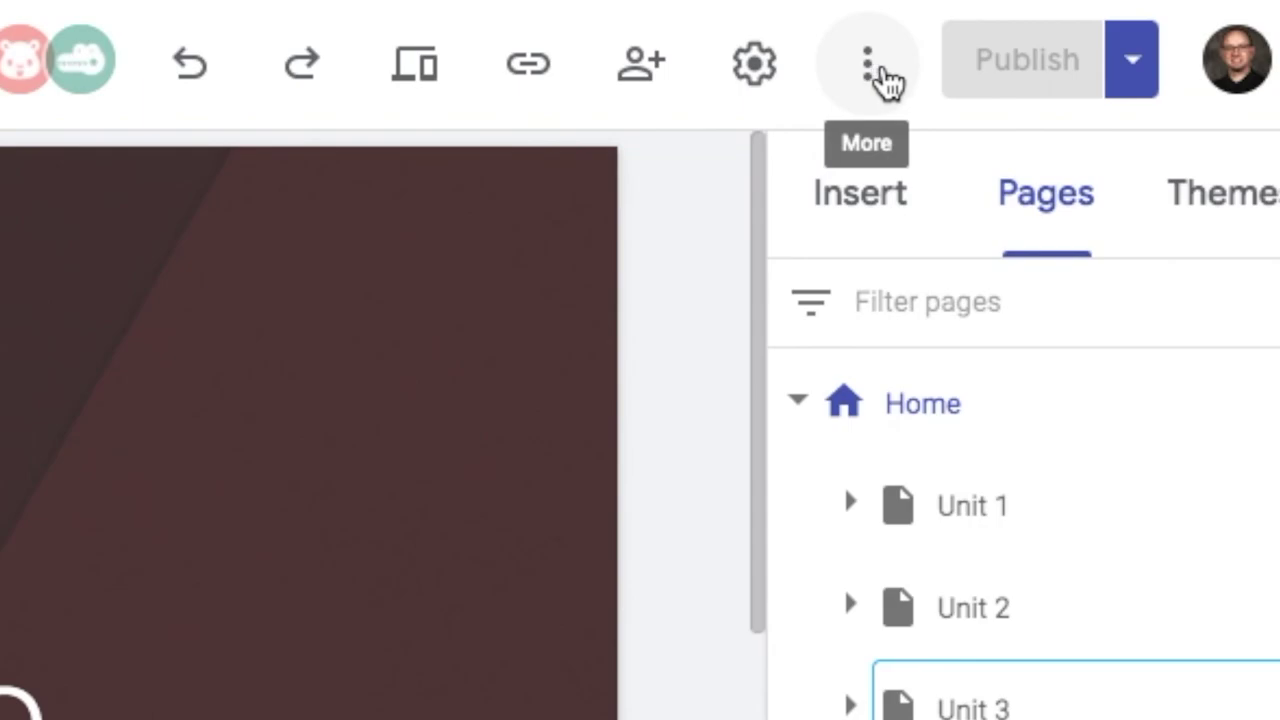
Duplicate the template site into My Drive under the file name MLC Subject Template 1
click(886, 80)
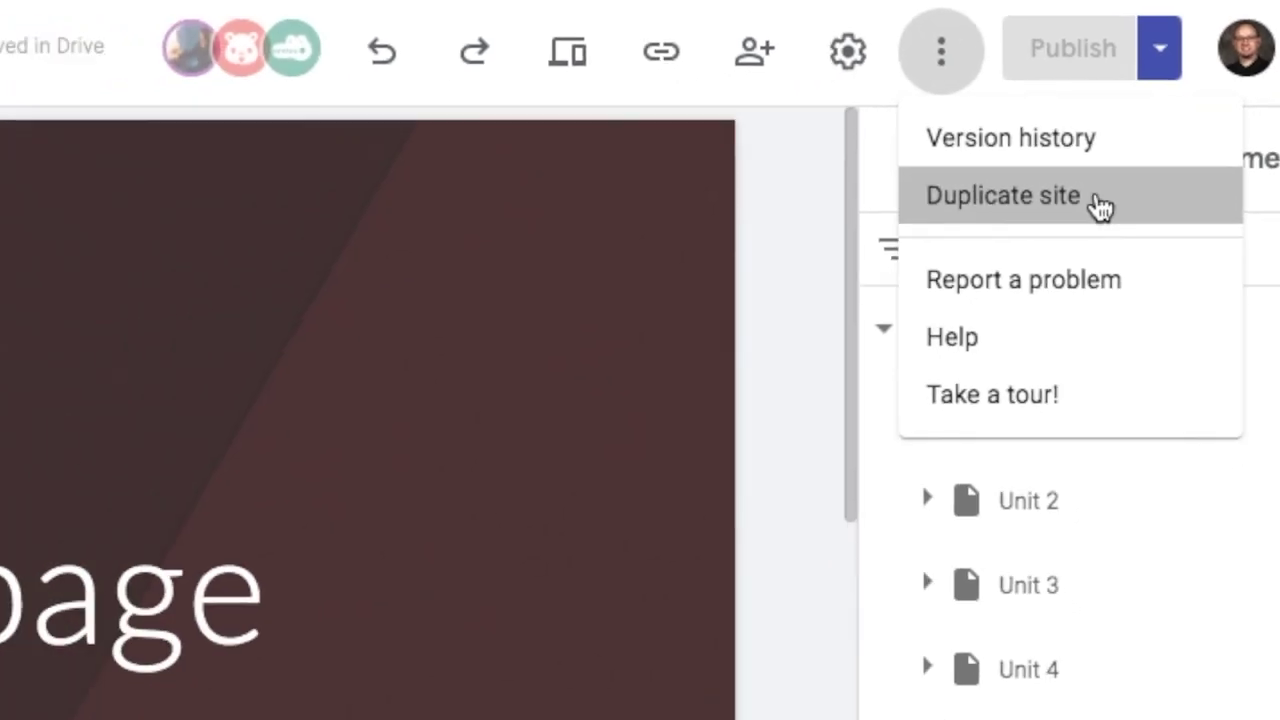
click(1058, 250)
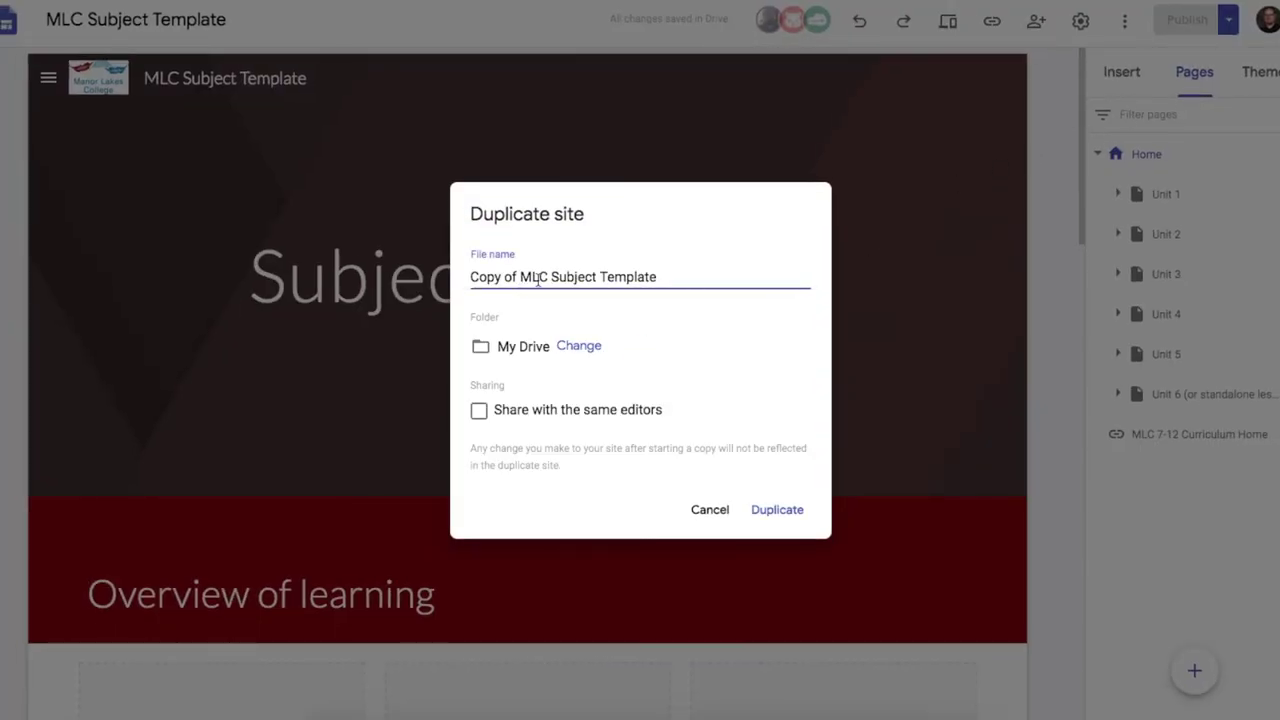
drag(520, 278, 470, 278)
key(BackSpace)
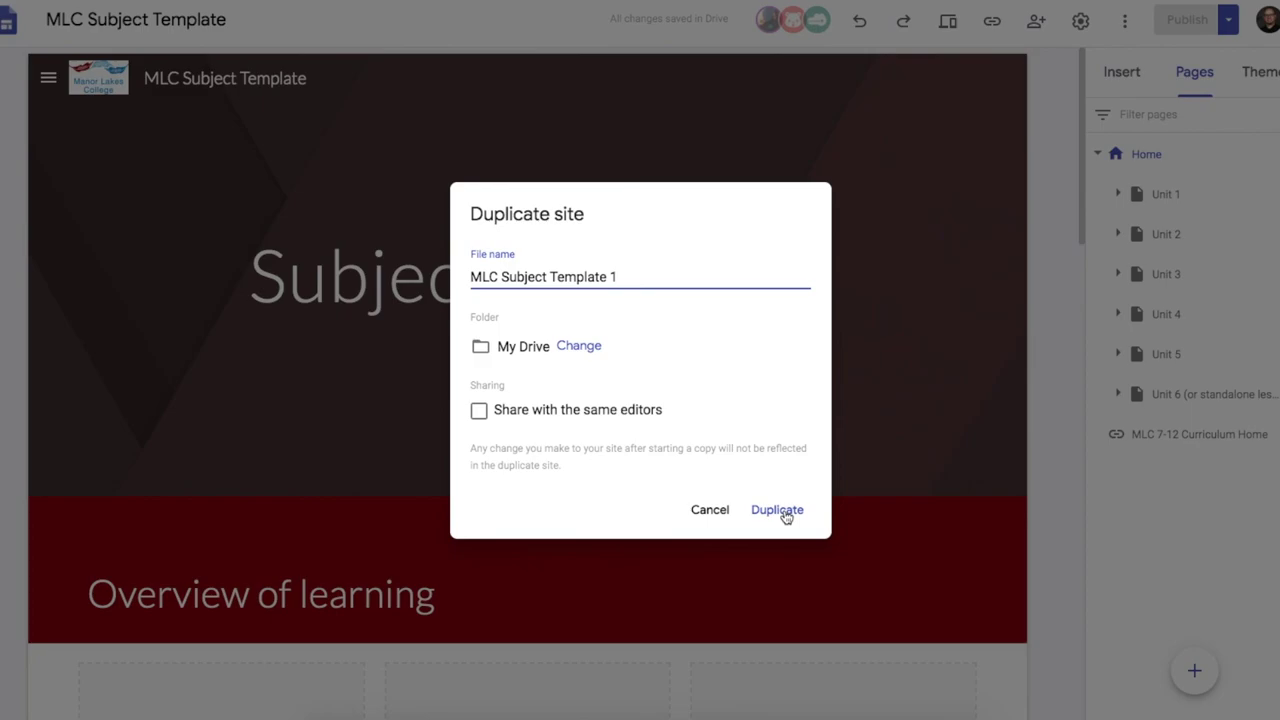
click(786, 512)
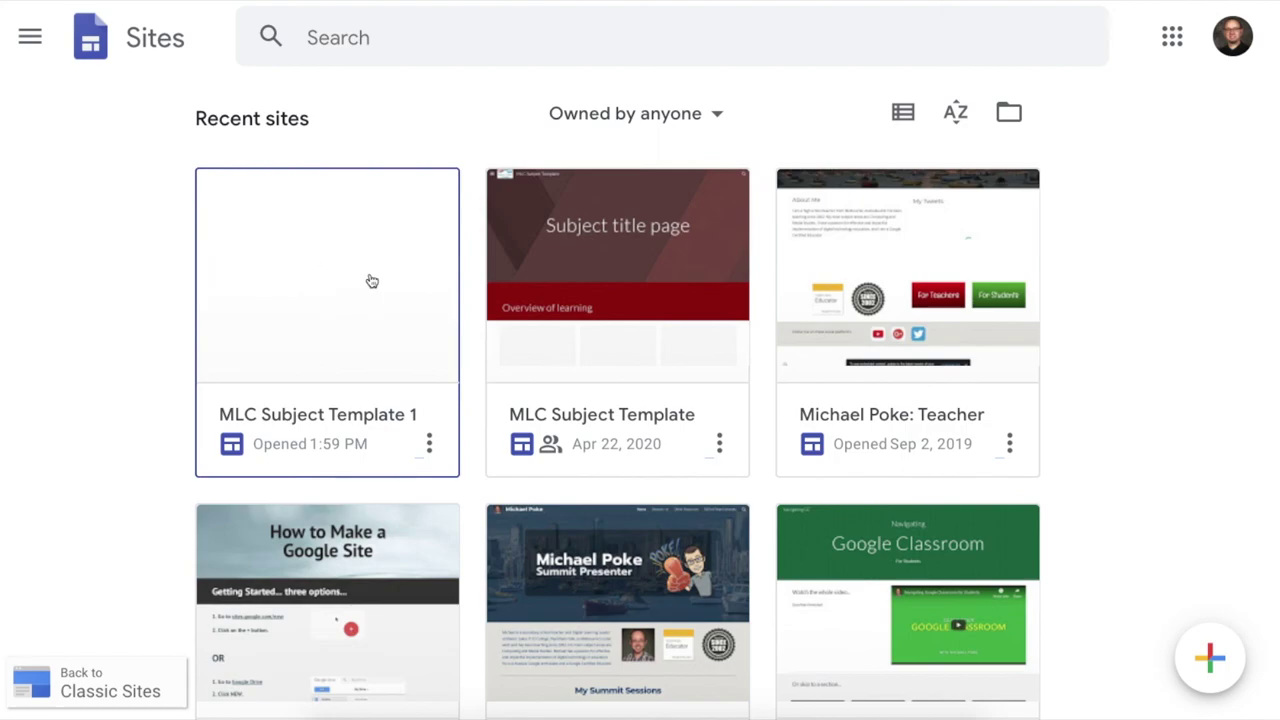
Open MLC Subject Template 1, recolour its Simple theme blue and set the page title to "Year 8 Digital Technologies"
click(317, 270)
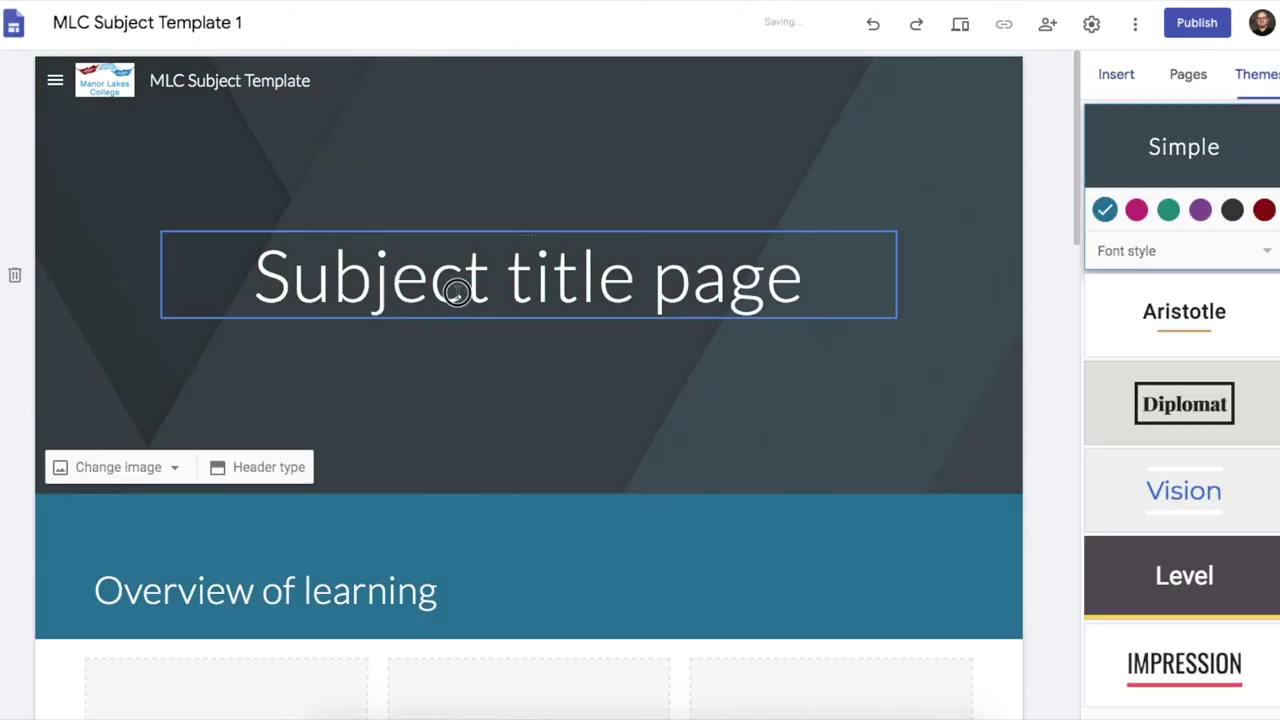
text(Year 8 Digital Technologies)
click(390, 366)
Replace the unit 1 heading under Overview of learning with "Spreadsheets"
scroll(390, 366, down, 5)
triple_click(220, 503)
text(Spreadsheets)
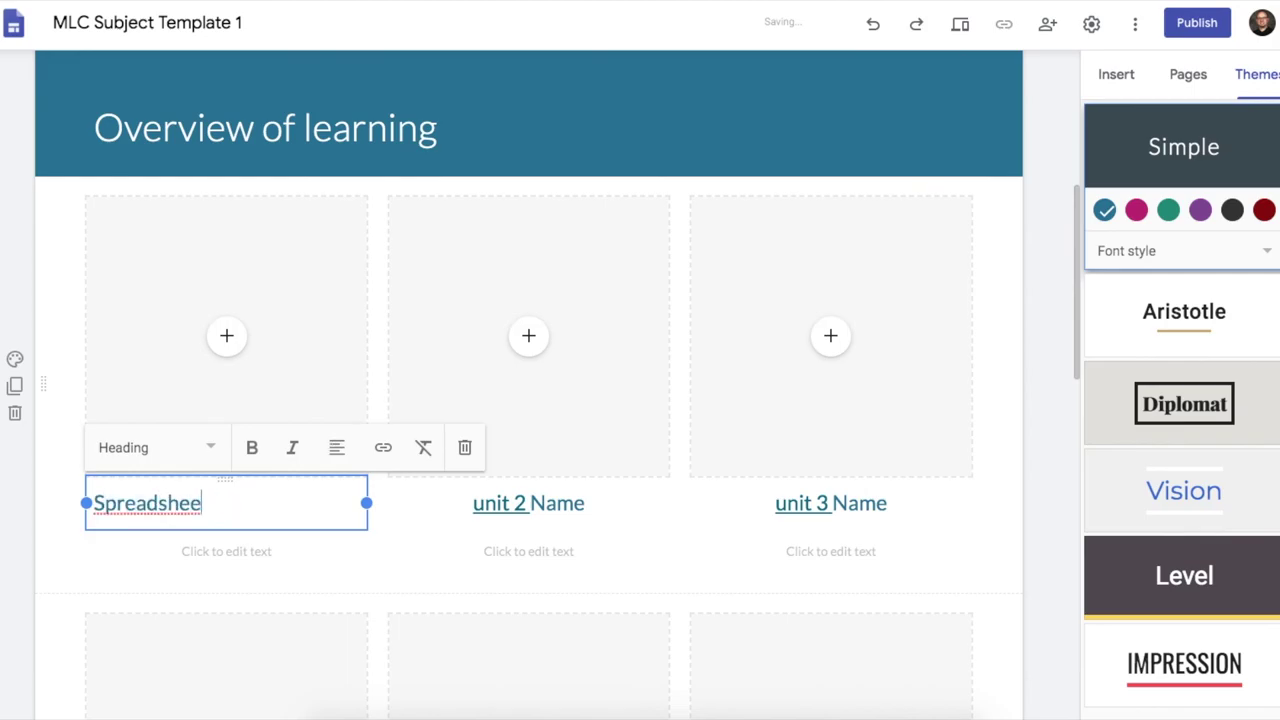